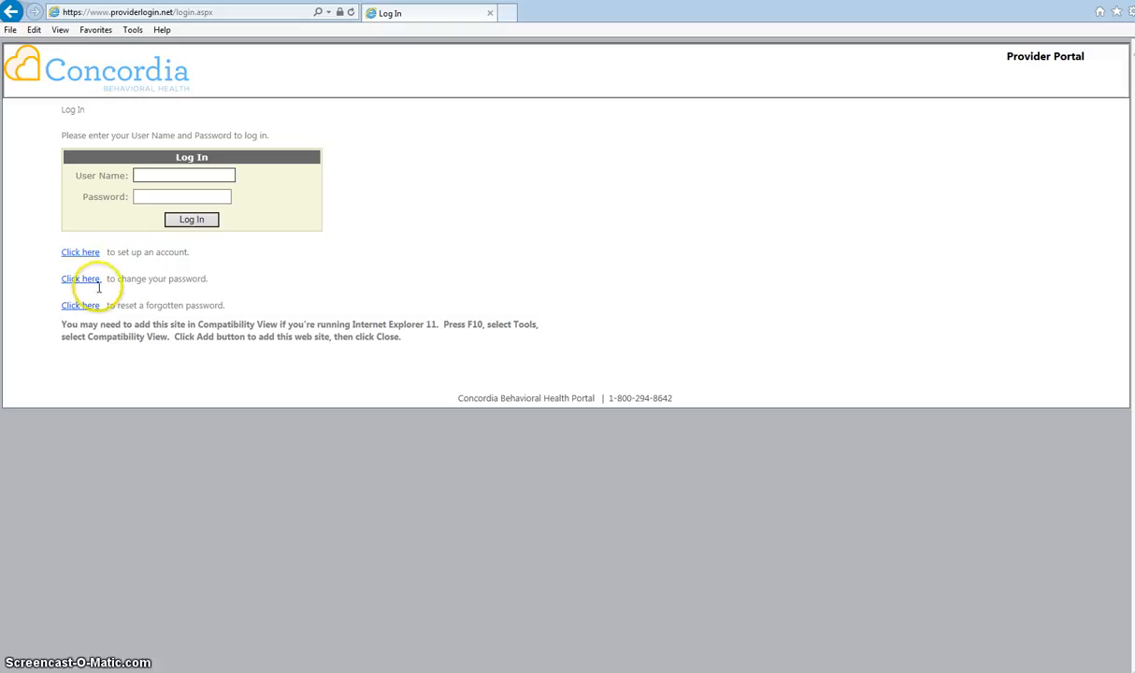
Sign in to the provider portal with the provider's user name and password.
left_click(152, 174)
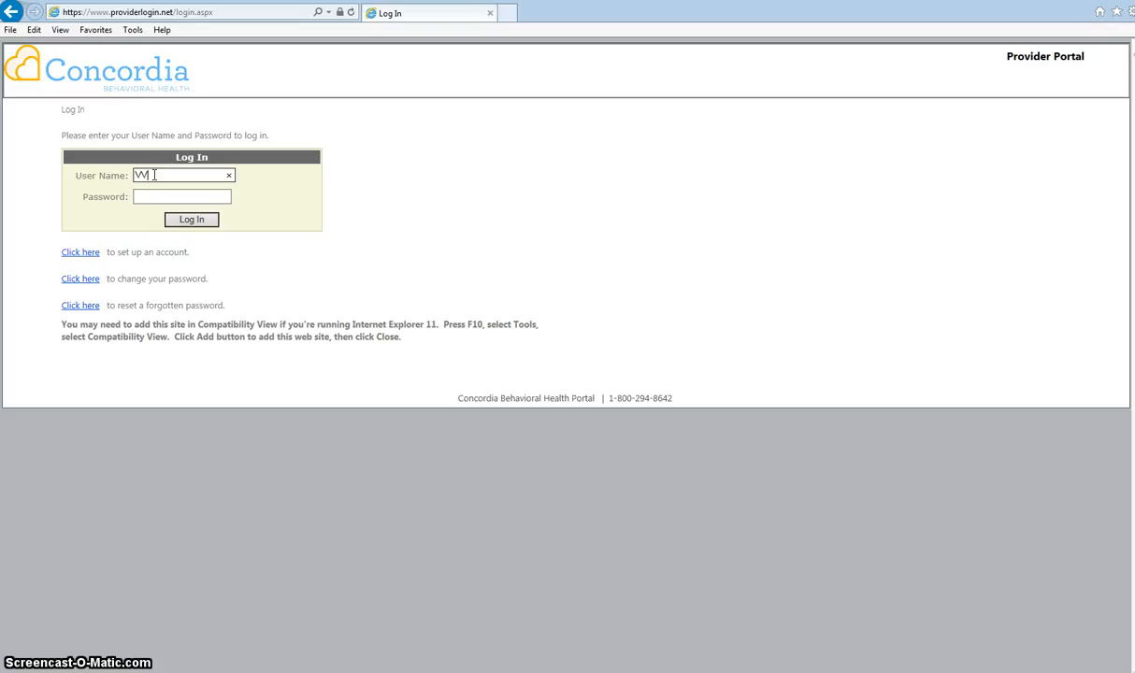
type("VV-Rorta")
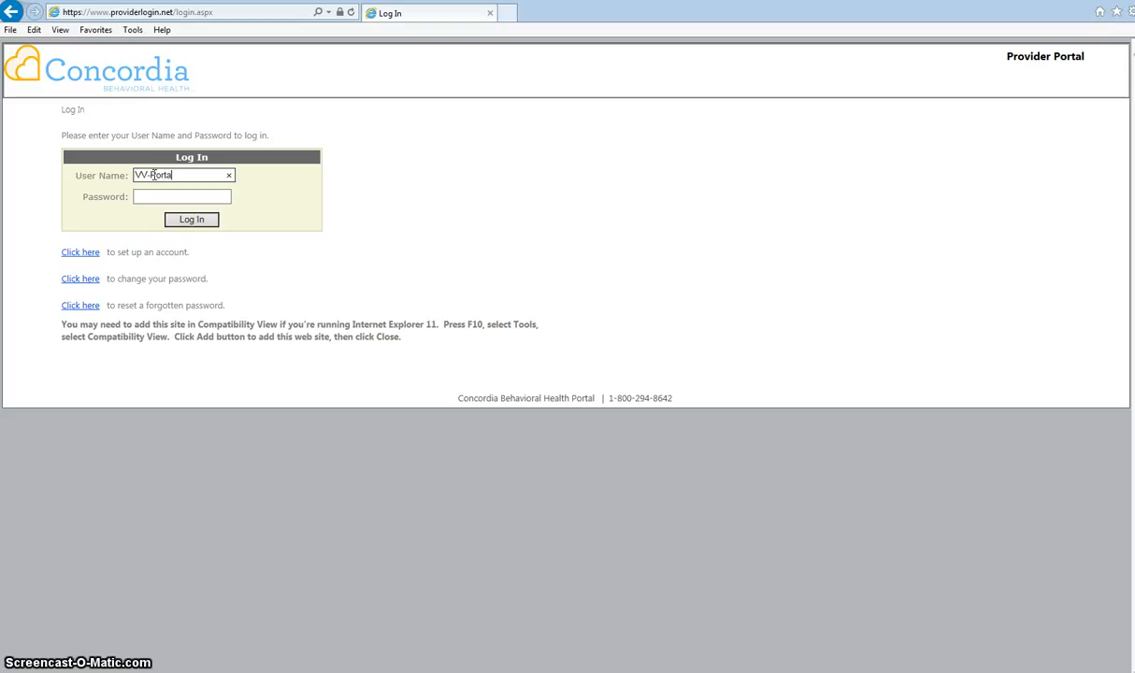
type("l")
key("Tab")
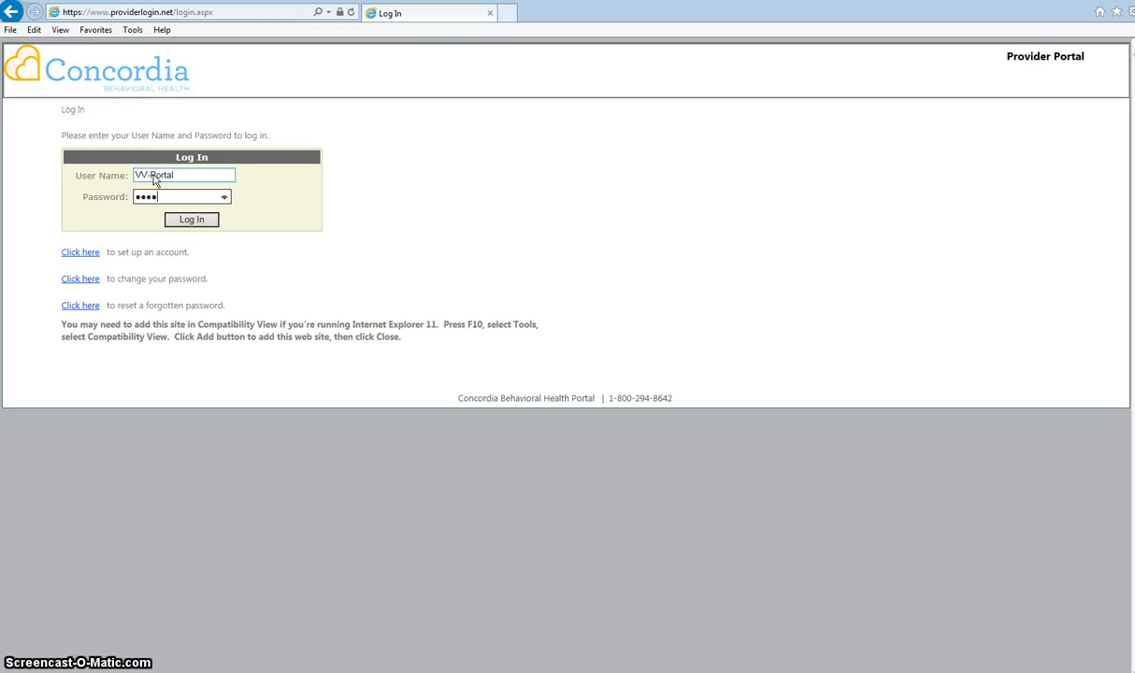
left_click(190, 219)
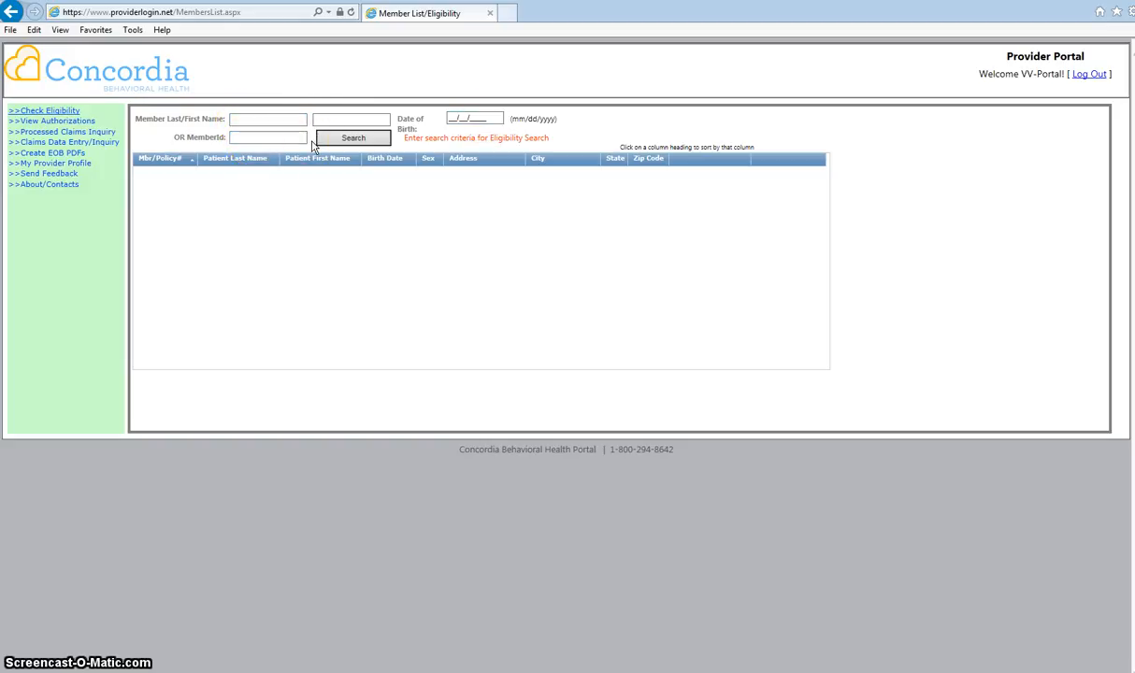
Place the cursor in the MemberId search box on the Member List/Eligibility page.
left_click(260, 137)
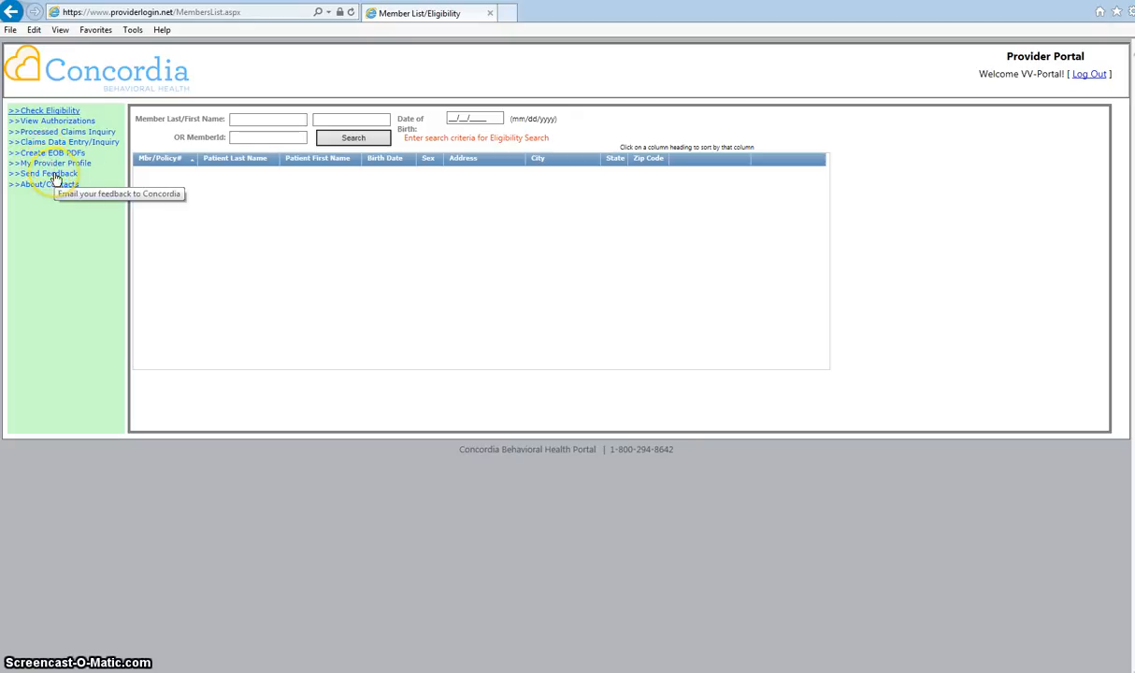
left_click(55, 174)
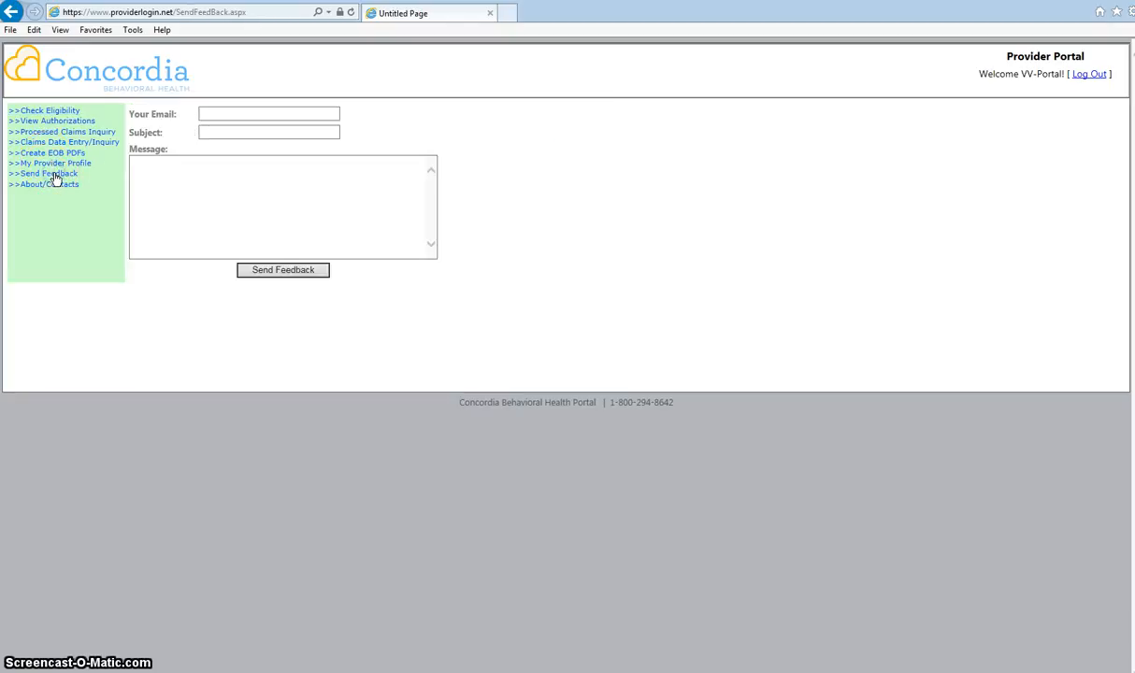
left_click(240, 117)
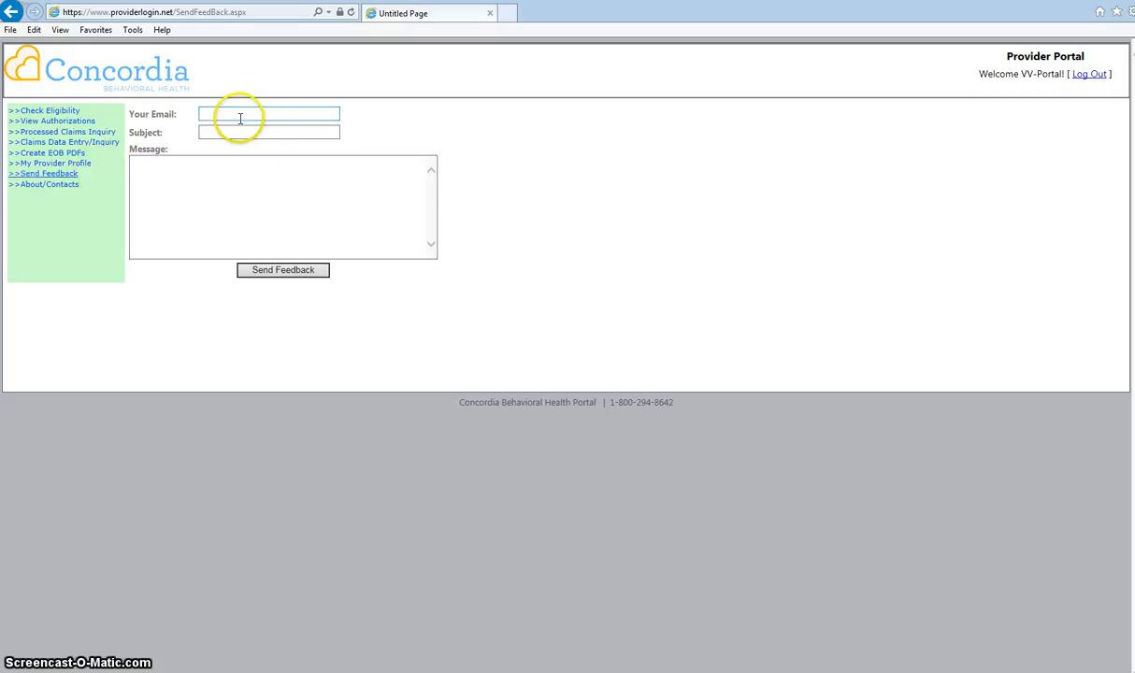
left_click(248, 221)
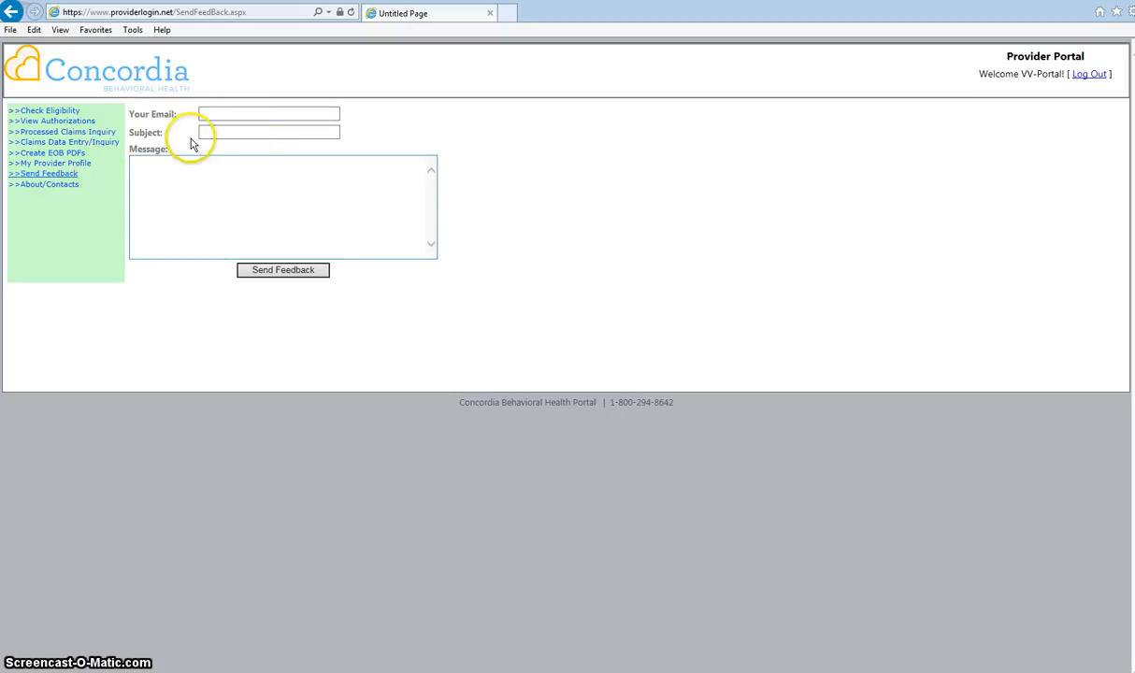
left_click(56, 187)
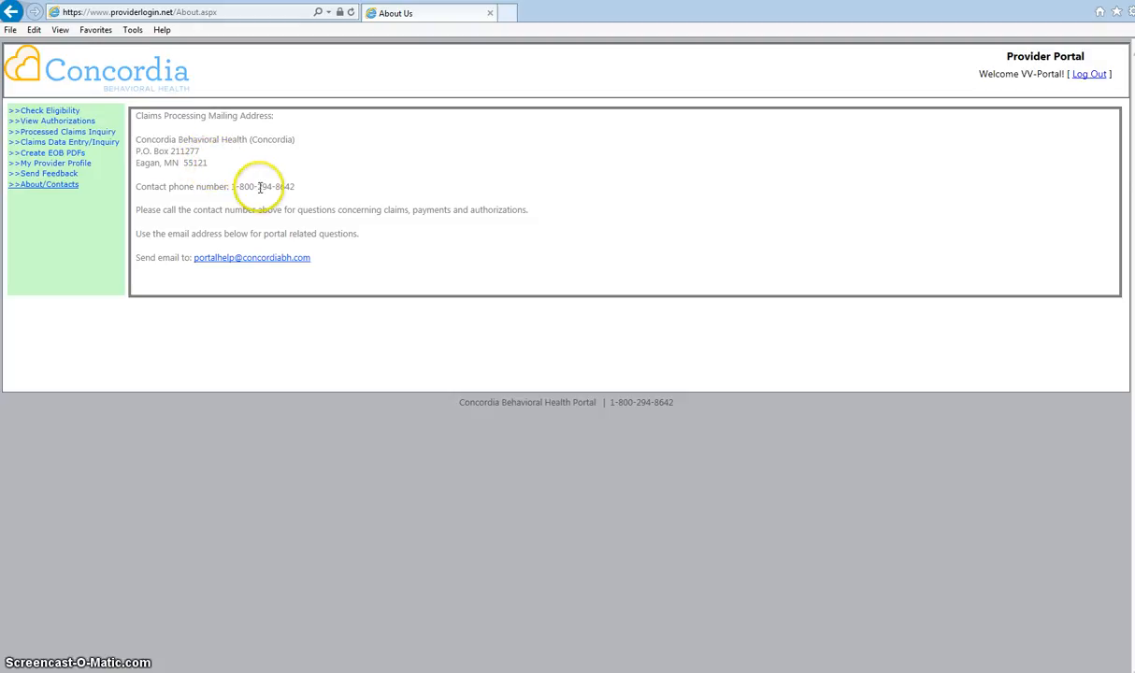
left_click(57, 111)
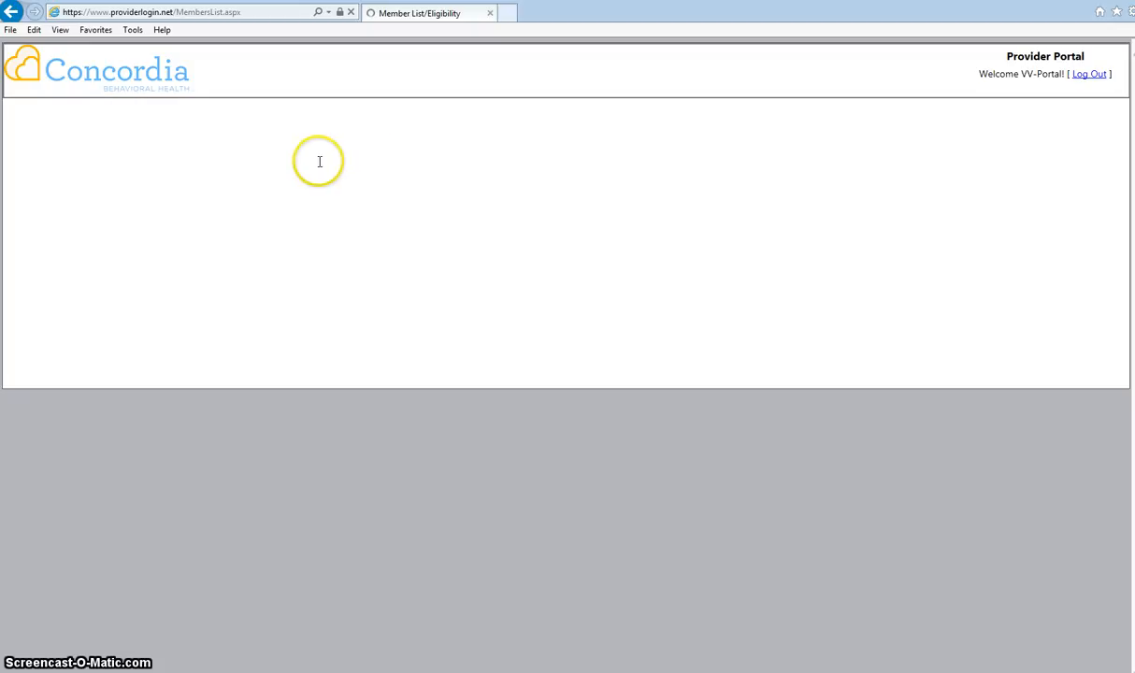
Search for the test member by last name and first name.
left_click(274, 120)
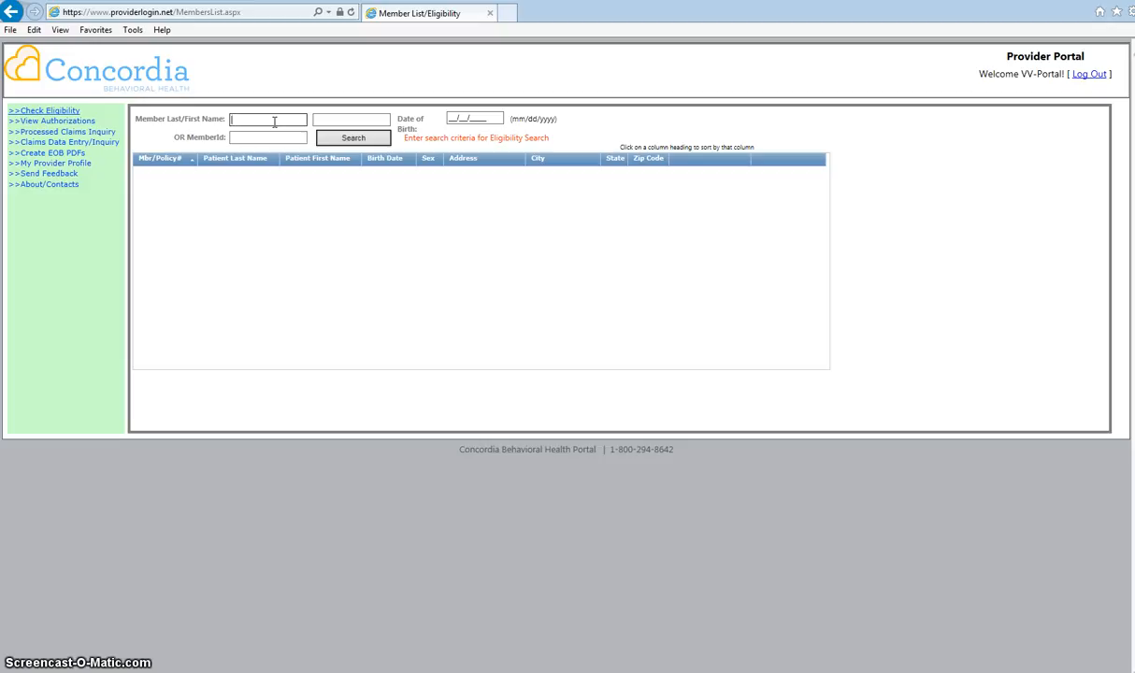
type("test")
key("Tab")
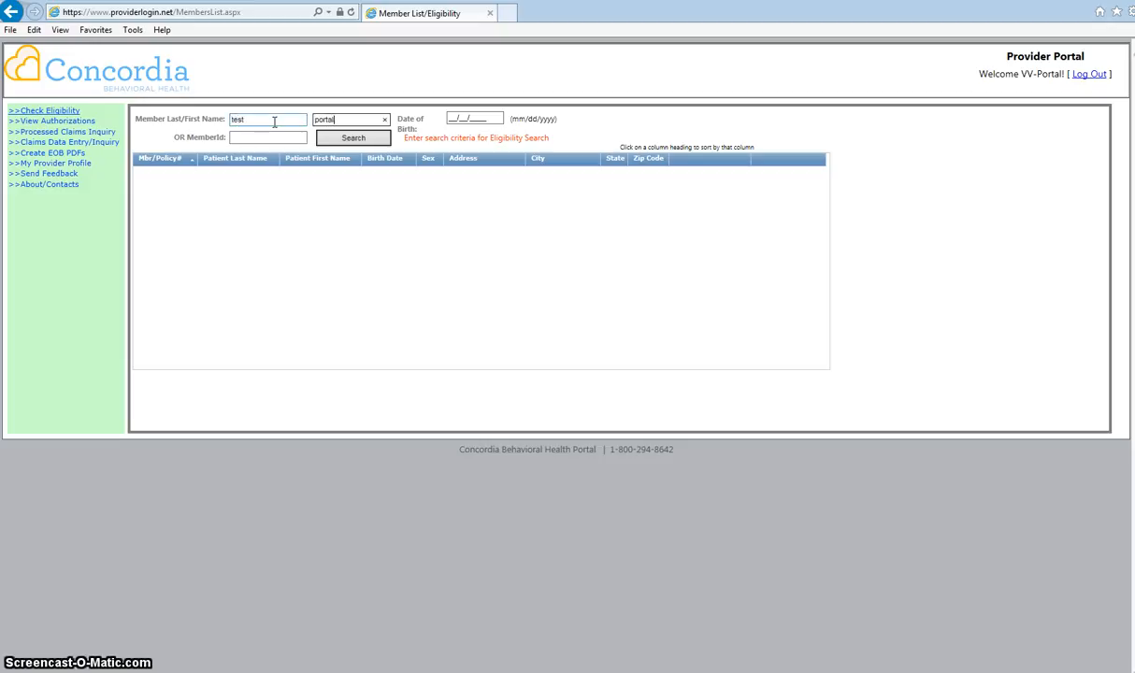
left_click(348, 140)
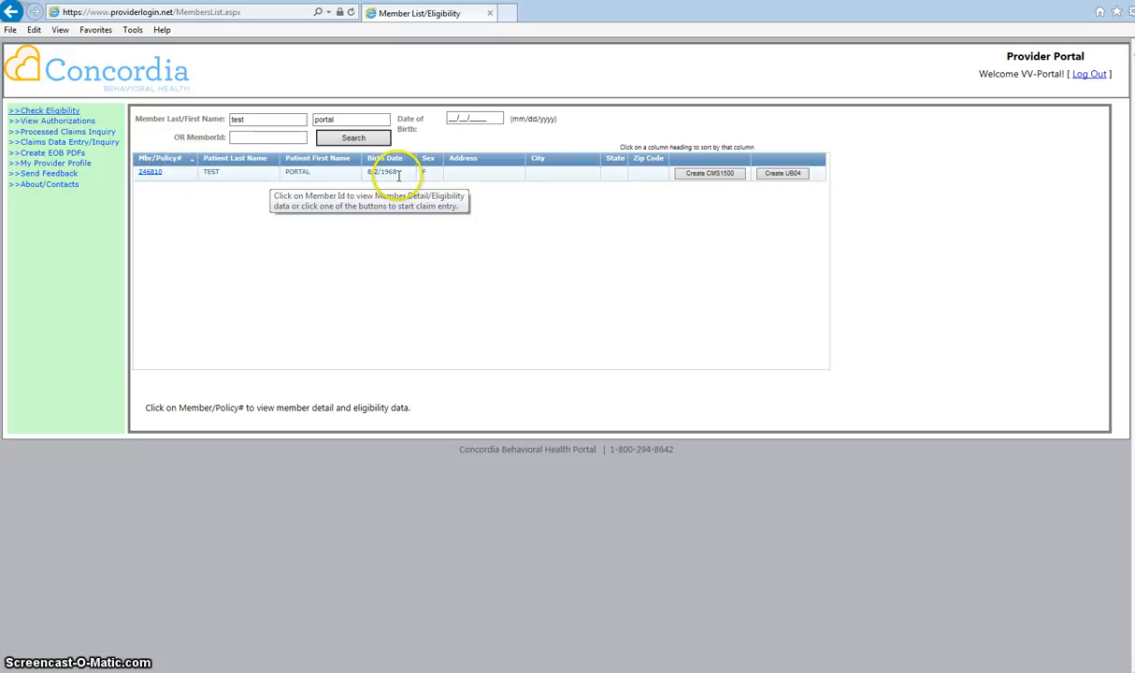
left_click(150, 174)
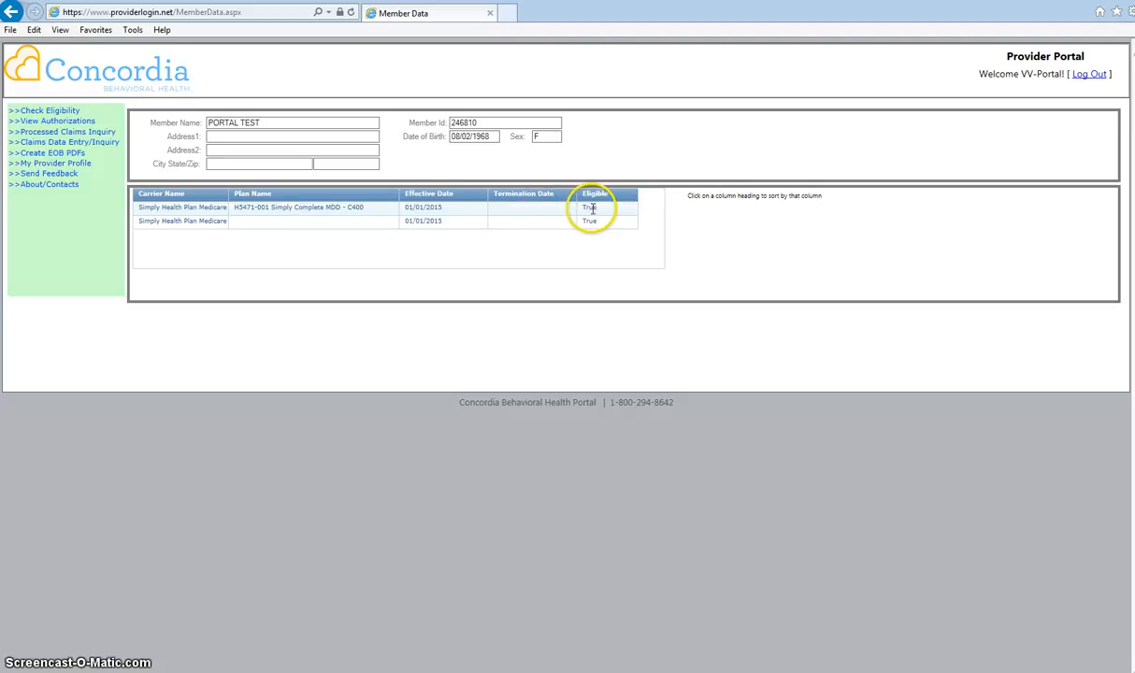
left_click(13, 12)
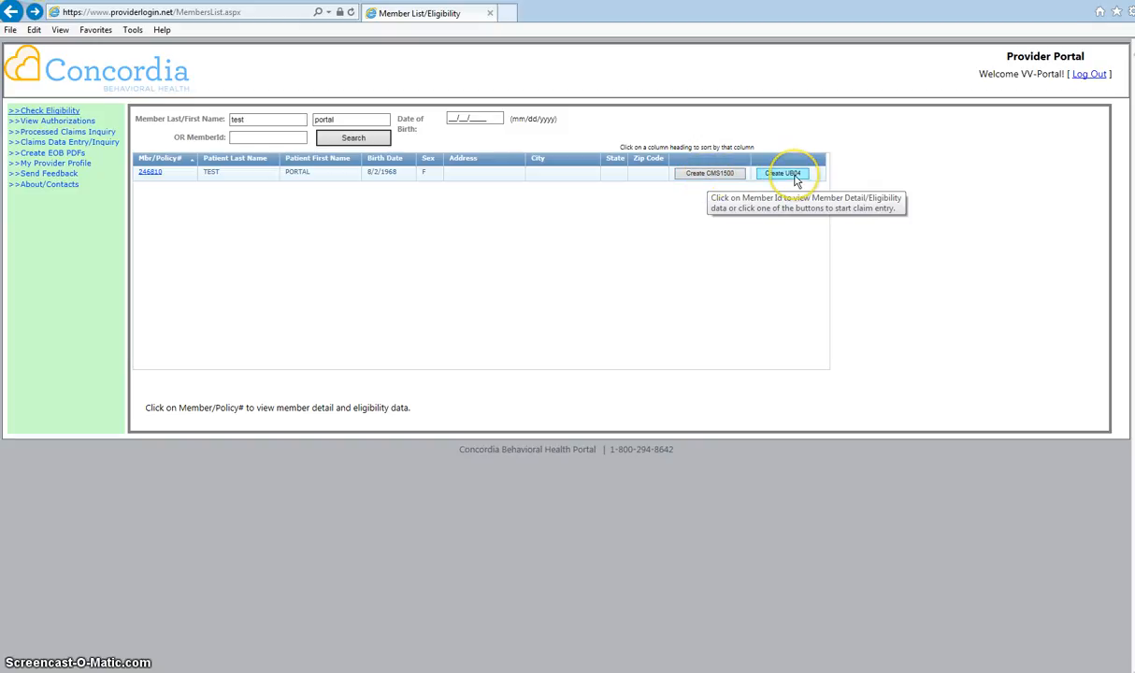
Create a CMS-1500 claim for the member, resending the page and always allowing the portal's pop-ups.
left_click(714, 181)
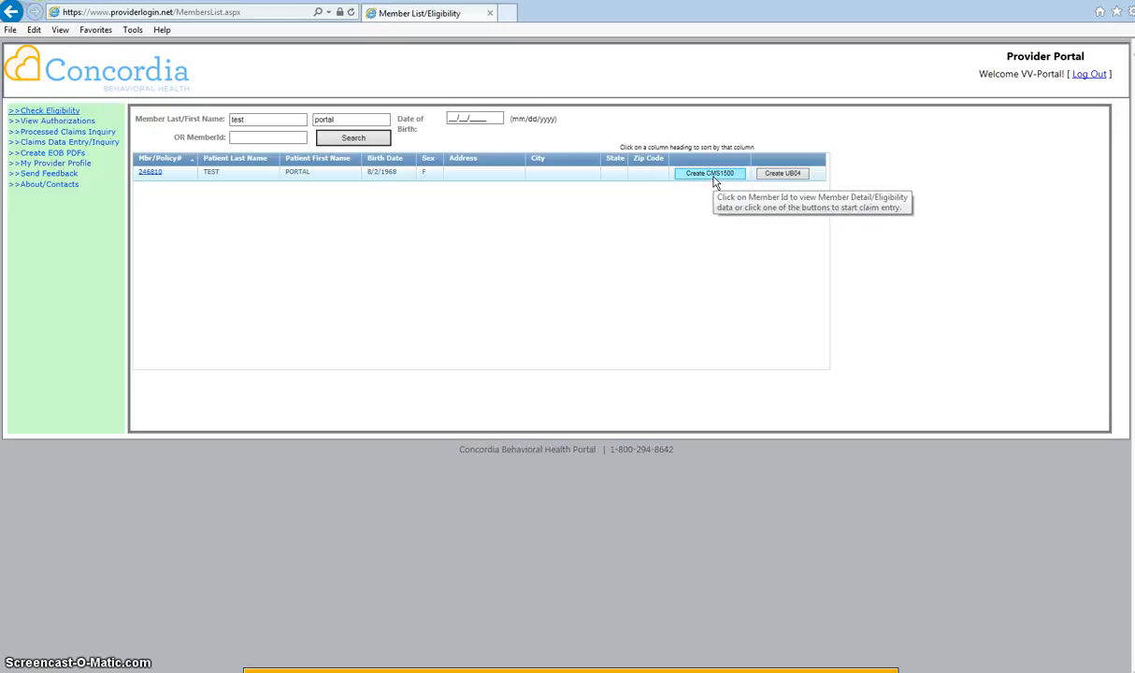
left_click(697, 671)
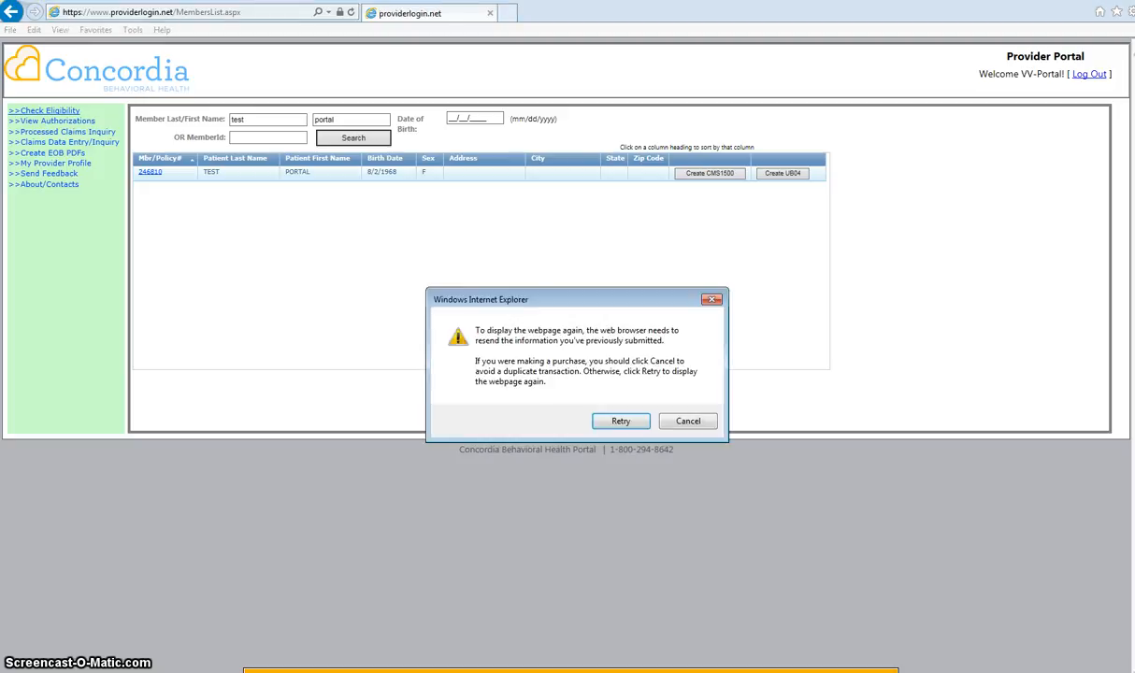
left_click(620, 421)
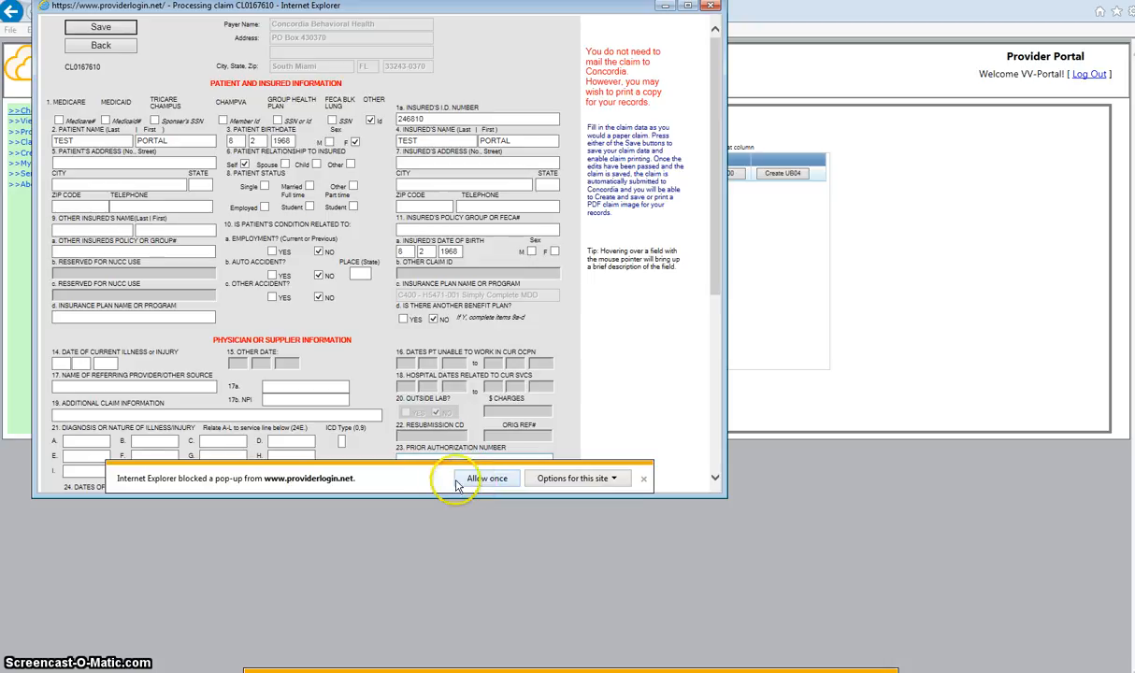
left_click(591, 479)
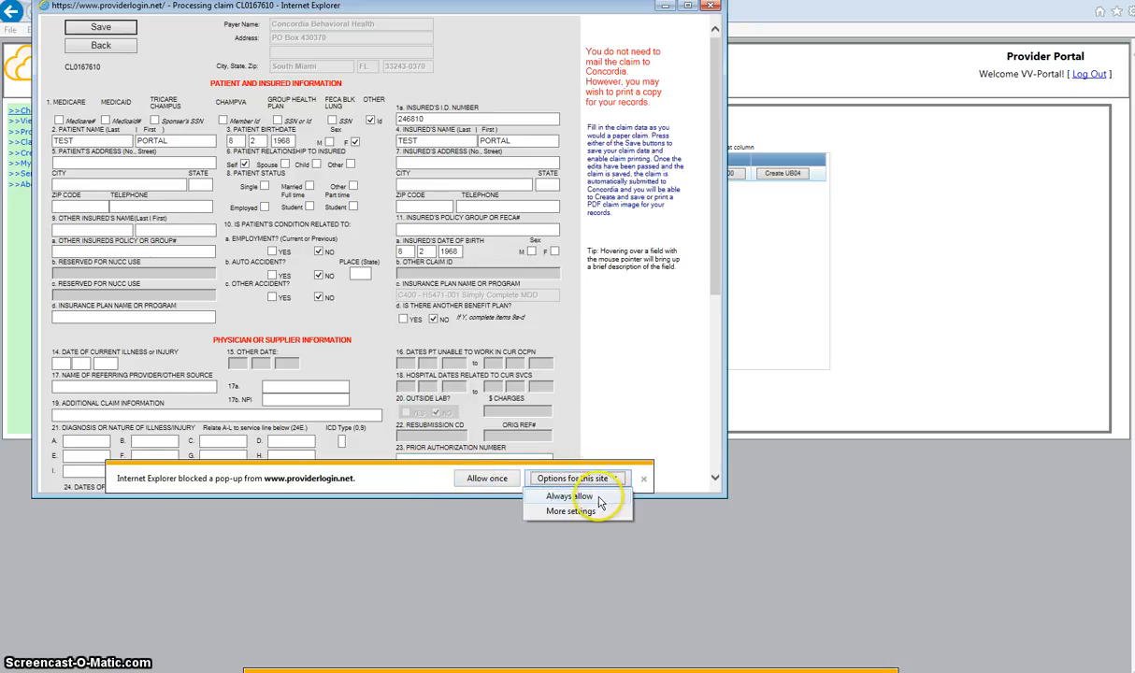
left_click(599, 500)
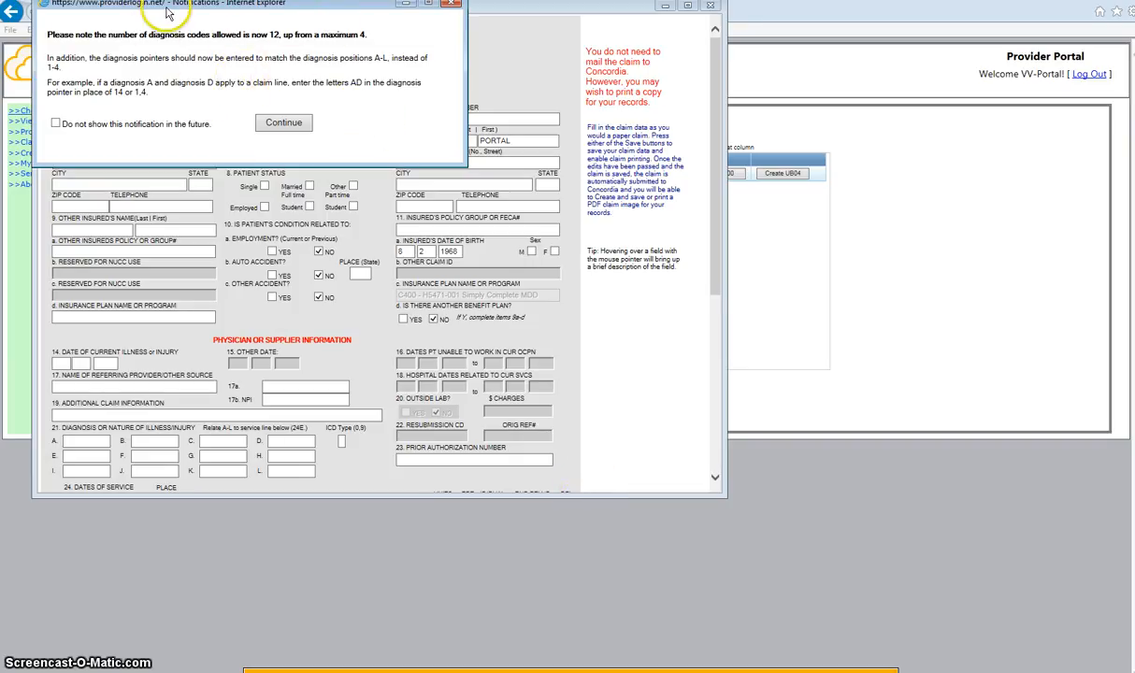
Dismiss the 12-diagnosis-code notice with 'Do not show this notification in the future' ticked.
left_click_drag(182, 13, 198, 108)
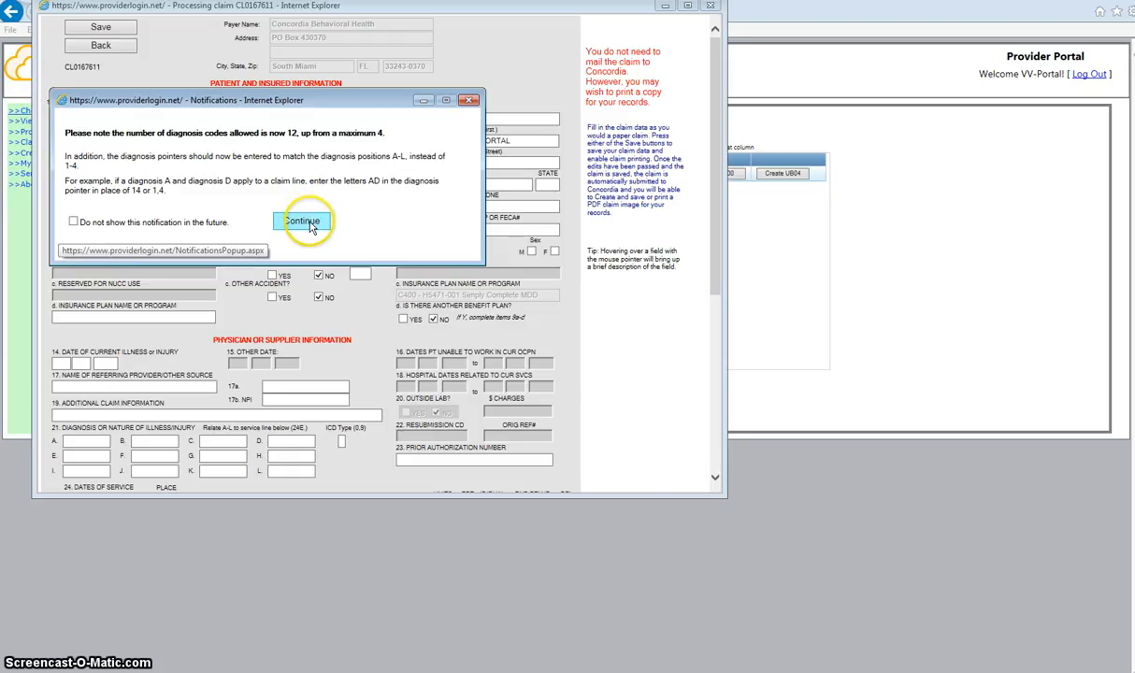
left_click(72, 222)
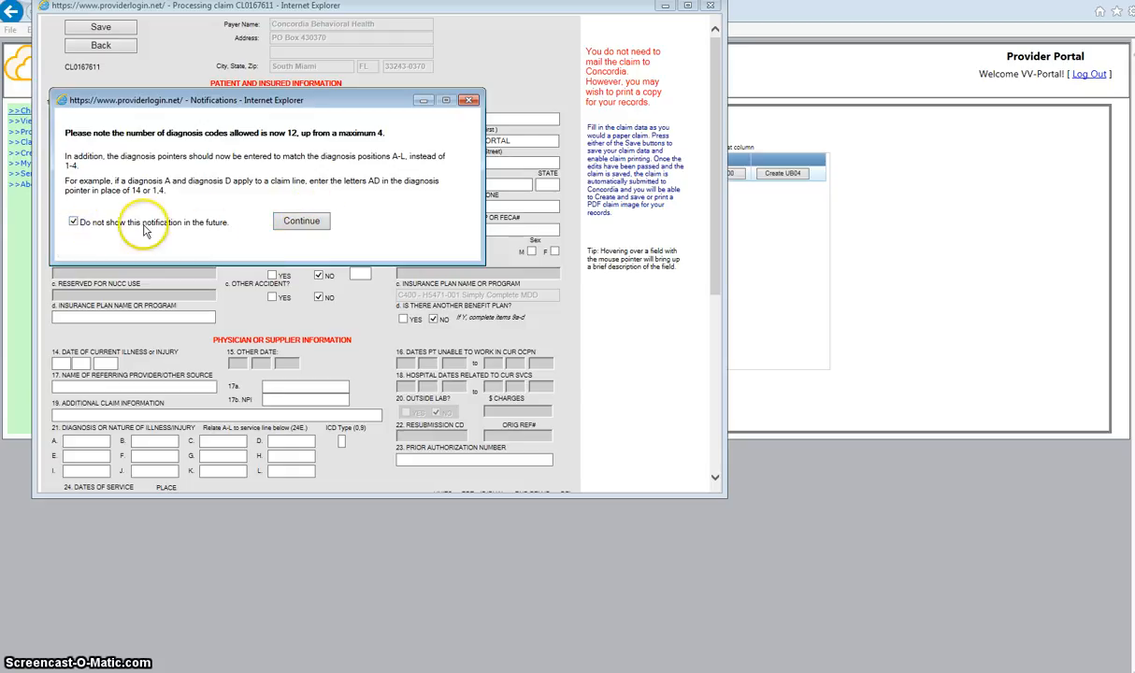
left_click(280, 222)
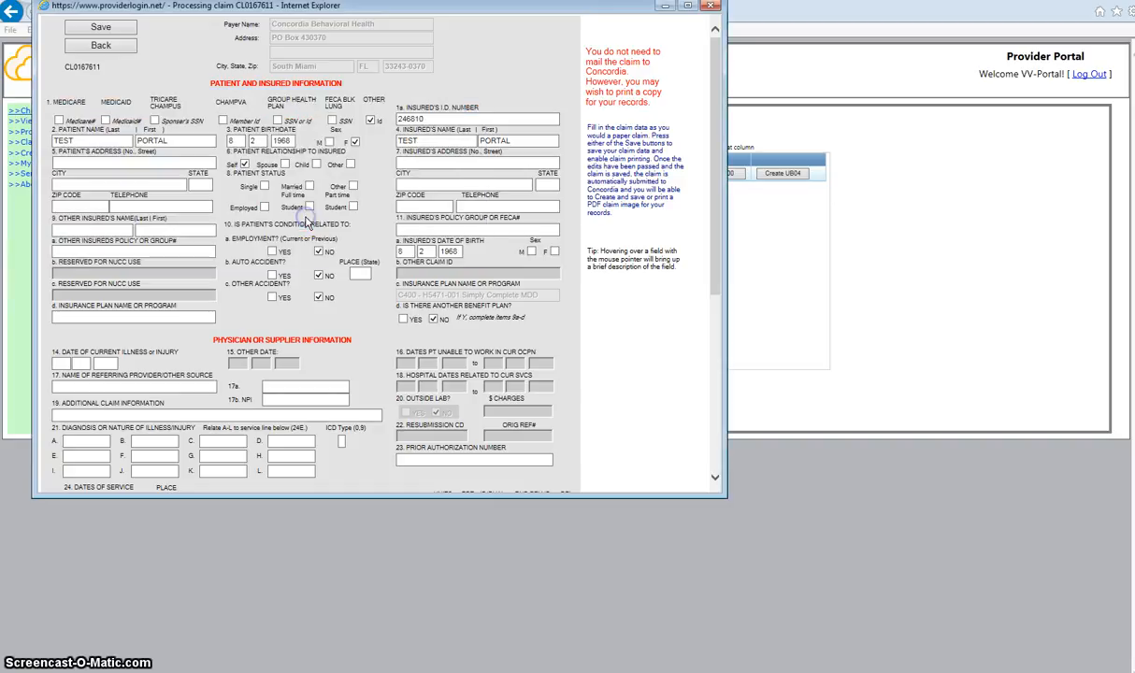
left_click_drag(440, 9, 448, 29)
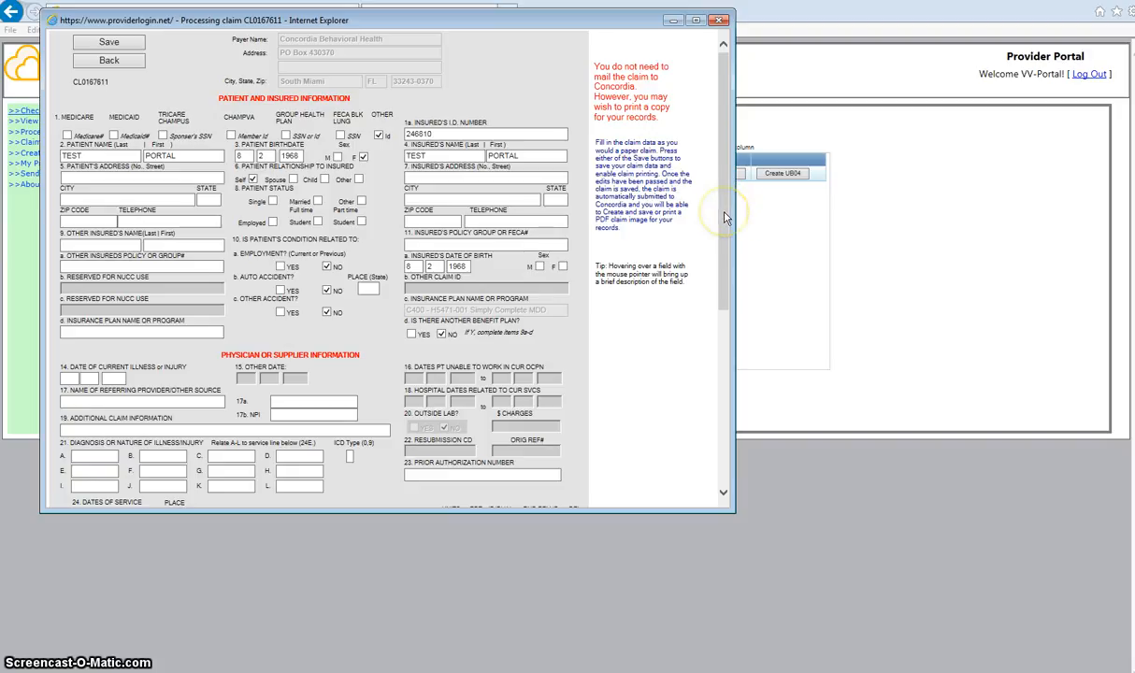
mouse_move(726, 217)
left_mouse_down()
mouse_move(729, 393)
mouse_move(717, 184)
left_mouse_up()
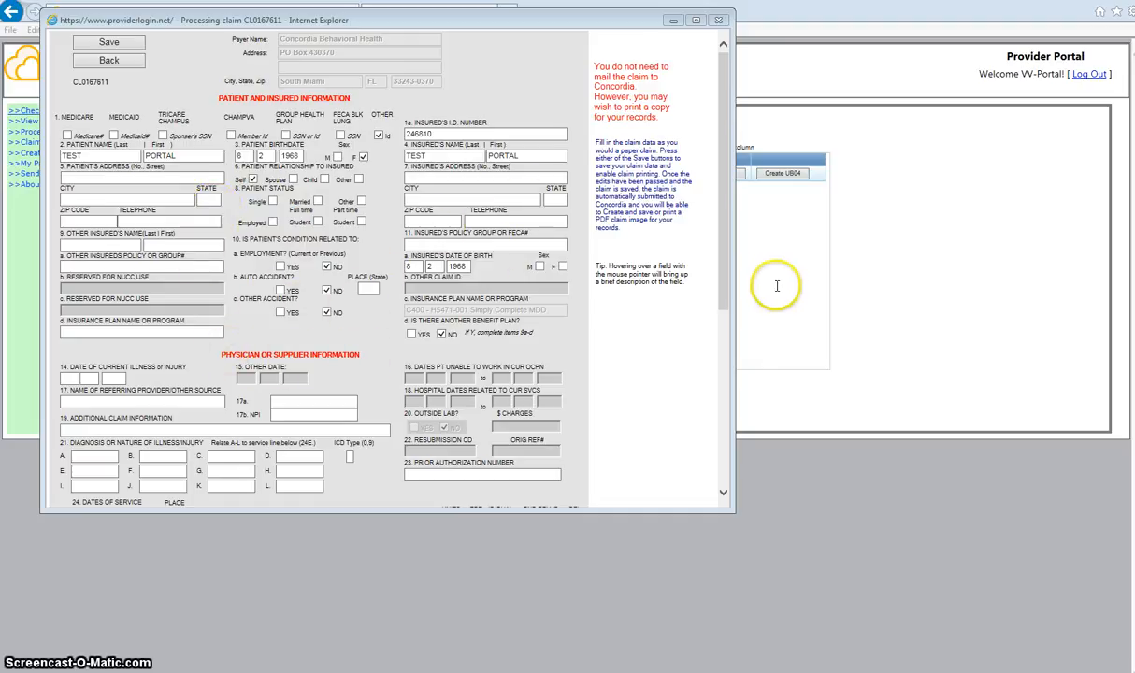
left_click_drag(724, 301, 719, 418)
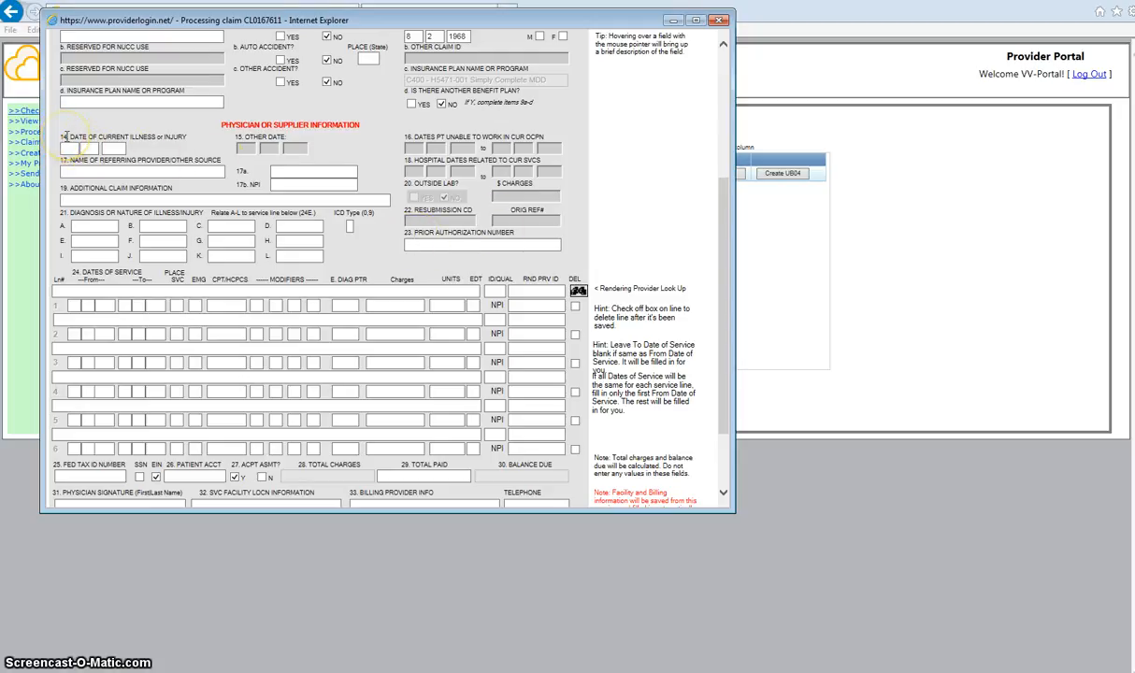
Complete diagnosis codes 296.50 and 300.01 and enter the prior authorization number.
left_click(121, 168)
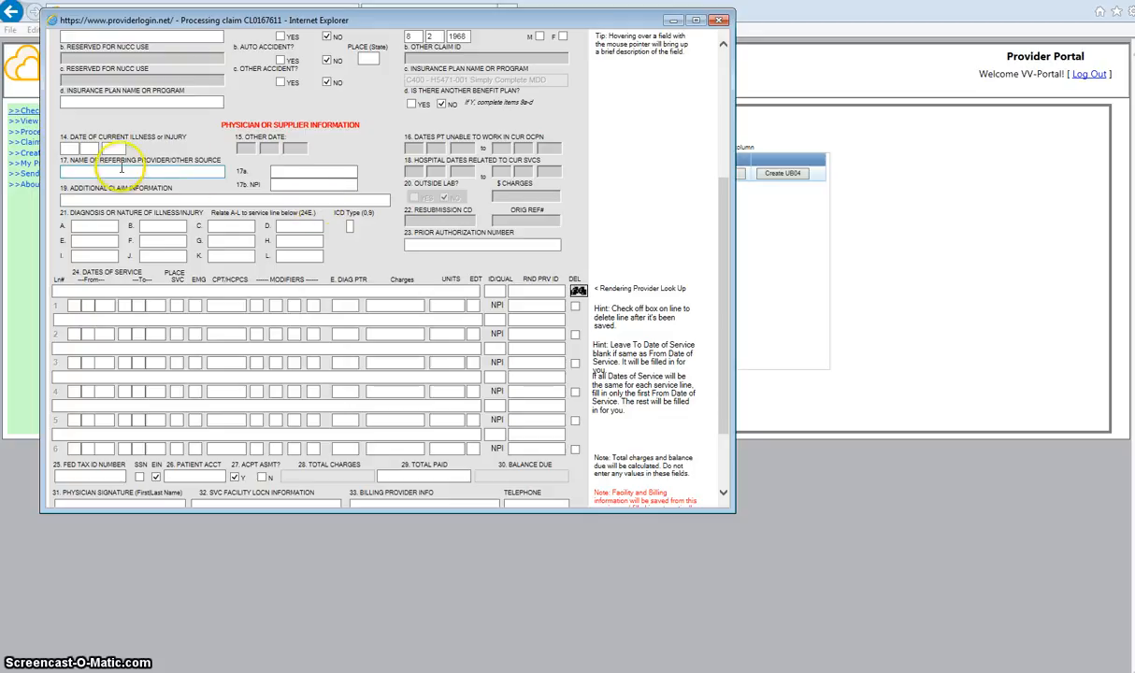
left_click(411, 243)
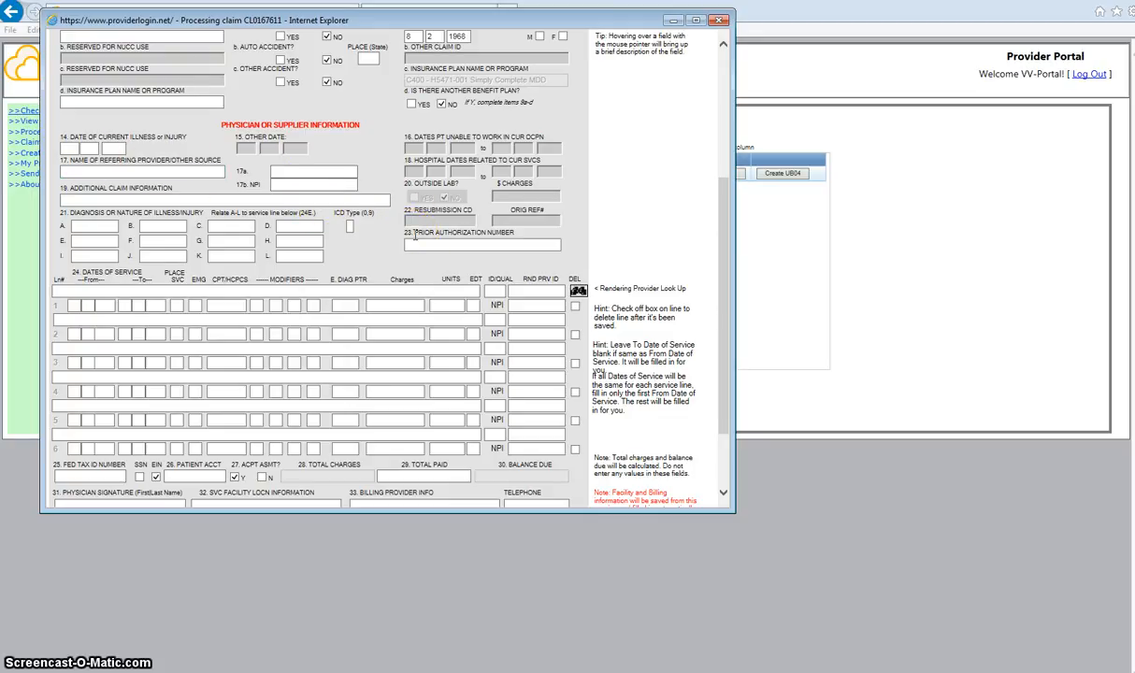
left_click(75, 226)
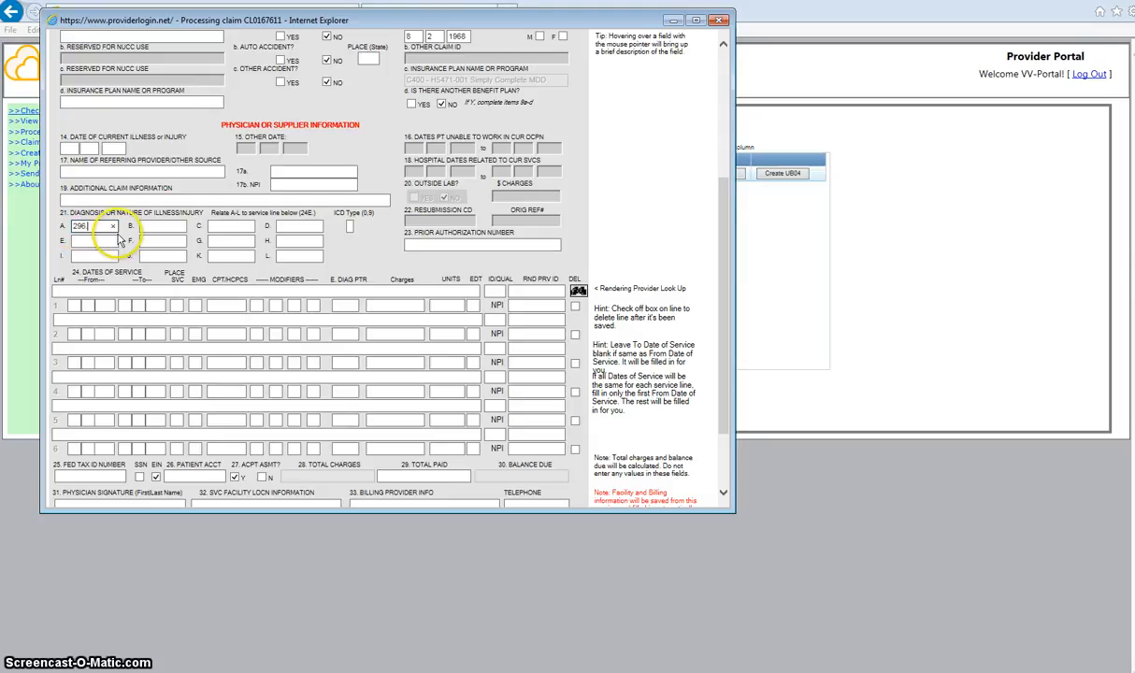
key("Tab")
type("300")
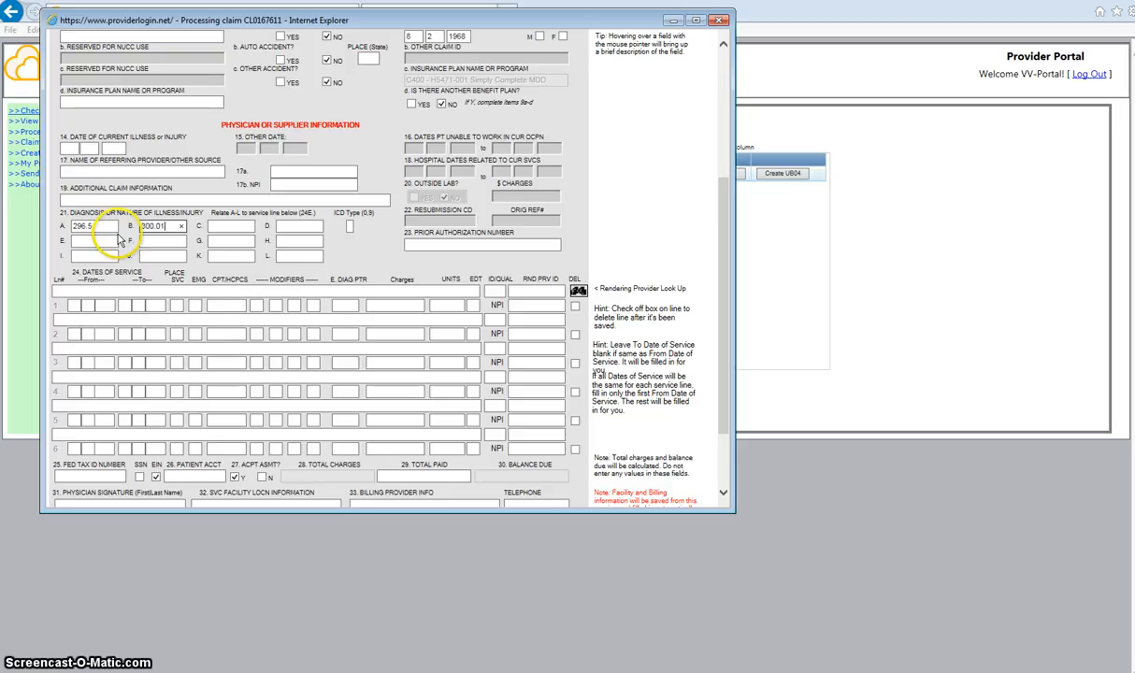
left_click(96, 227)
type("0")
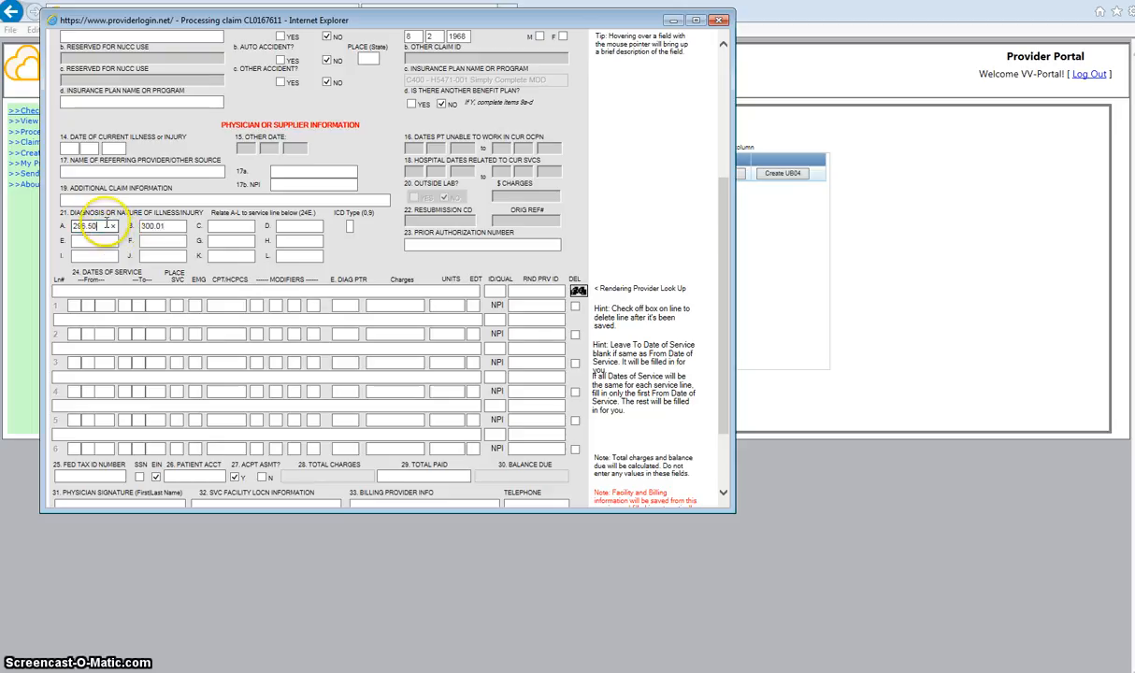
left_click(432, 246)
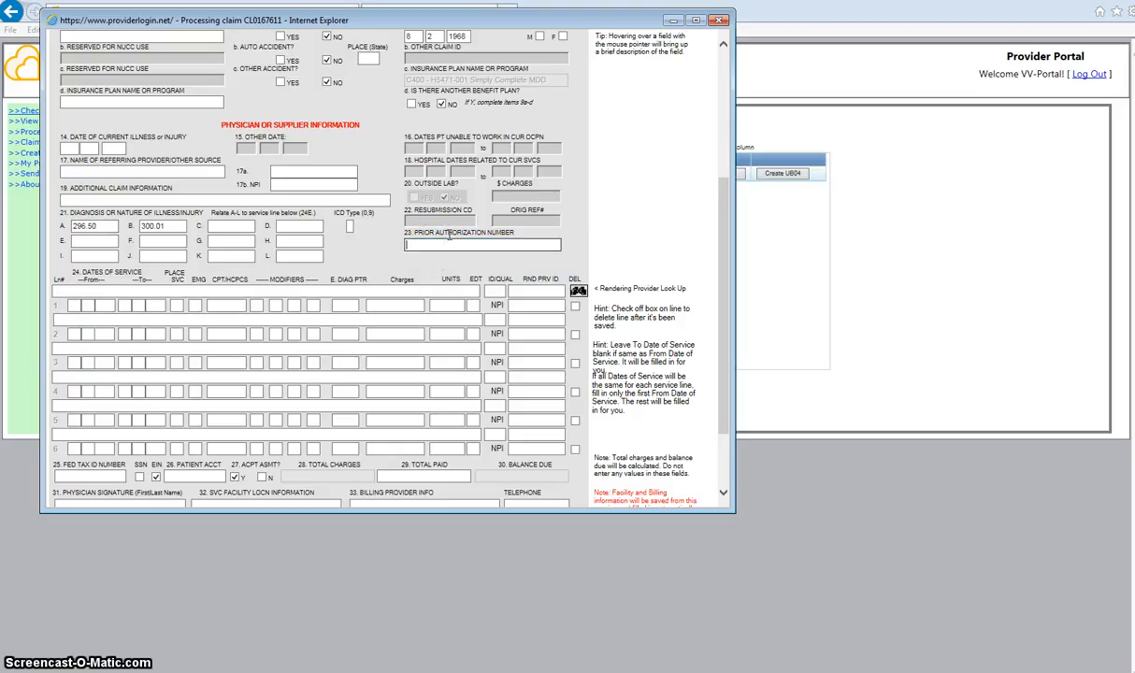
type("2015VVV0001")
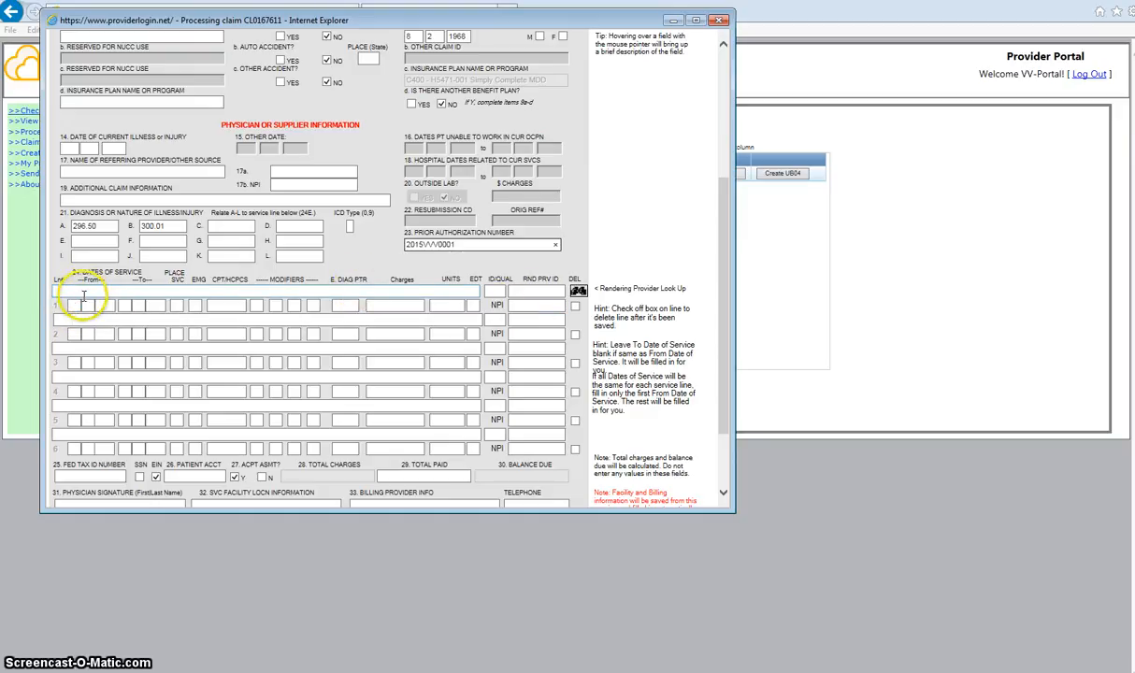
Enter line 1's service date 04/17/2015, place of service 22, emergency N and CPT 90791.
left_click(75, 305)
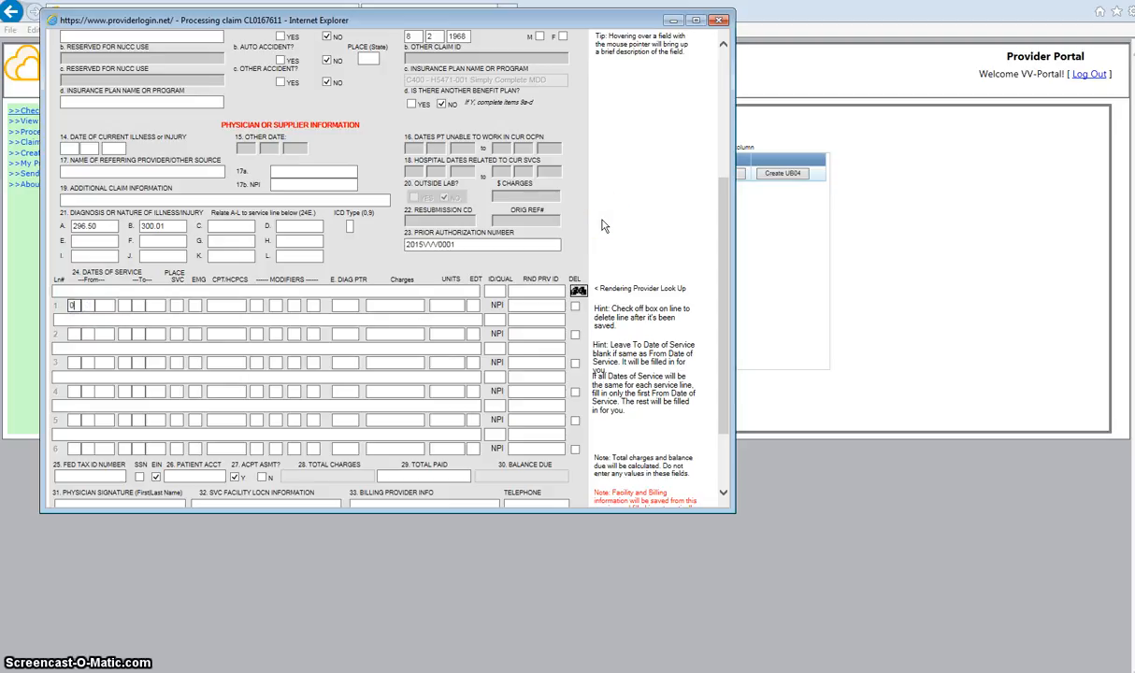
type("04 17 2015")
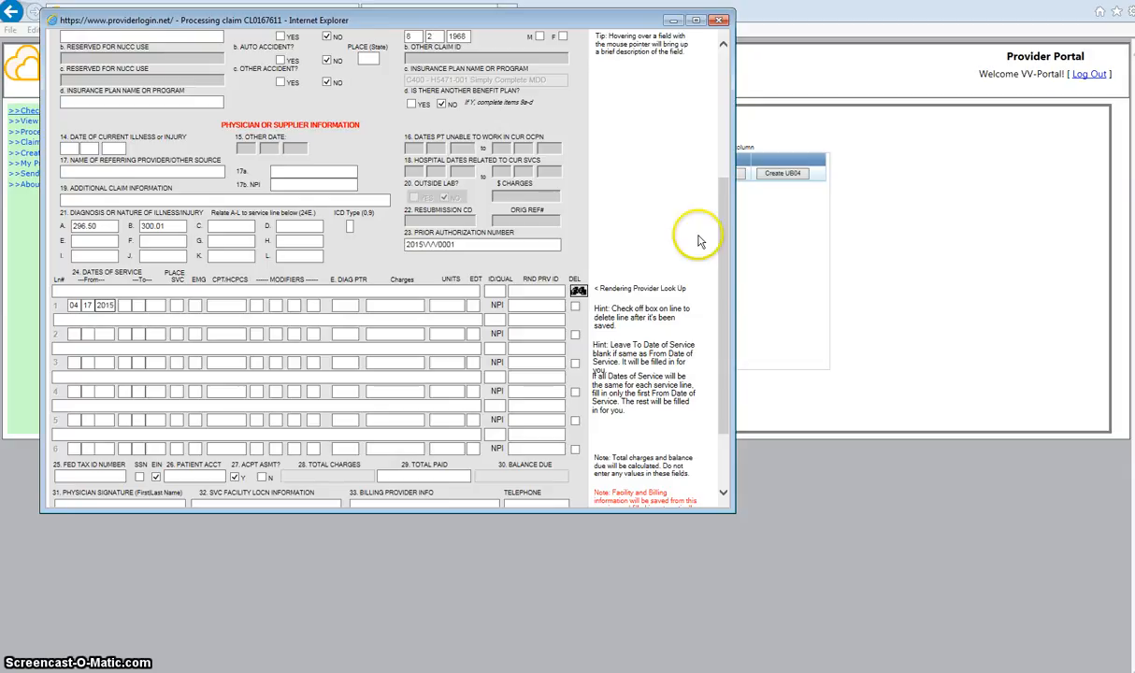
left_click(124, 304)
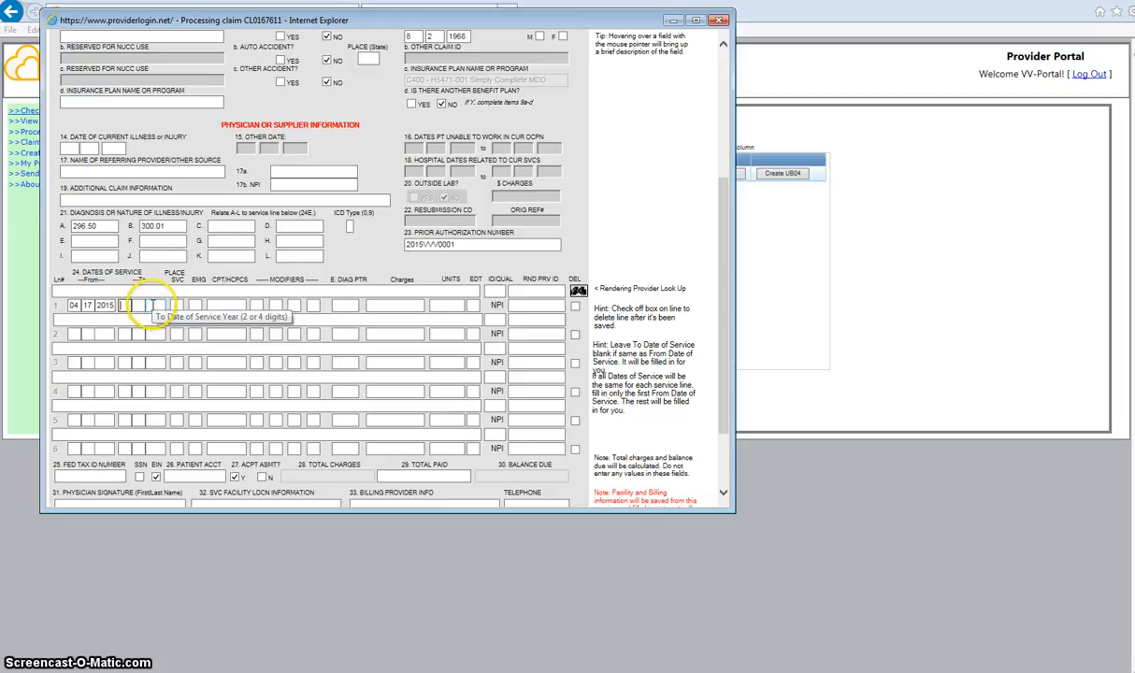
left_click(149, 306)
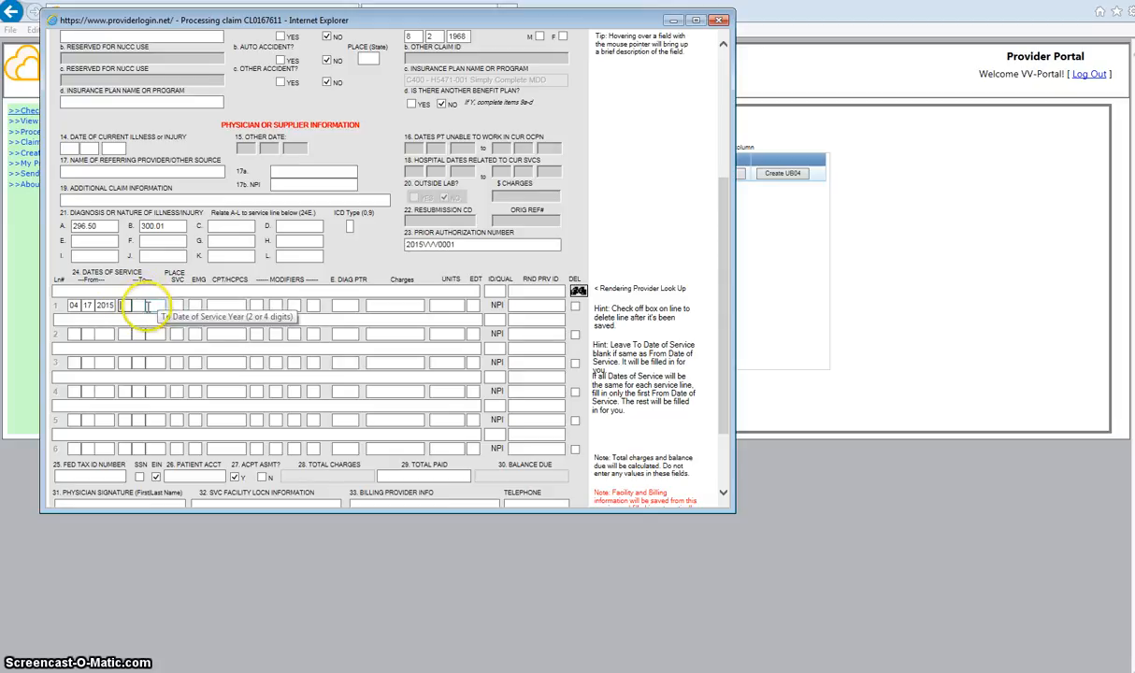
left_click(155, 307)
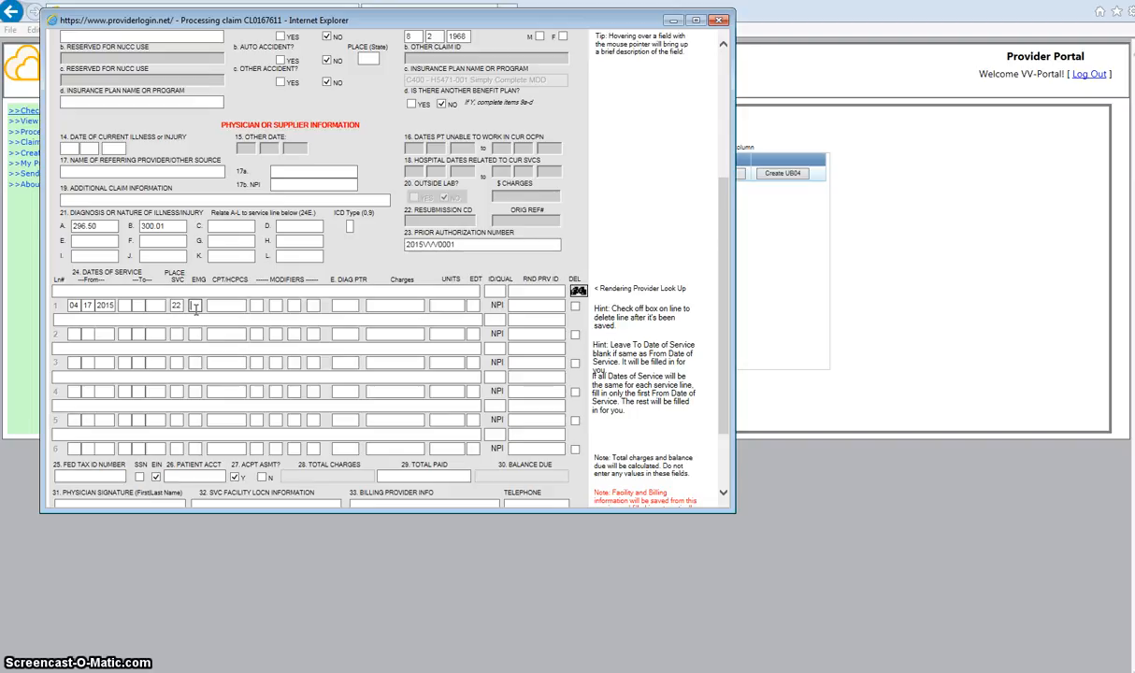
left_click(197, 306)
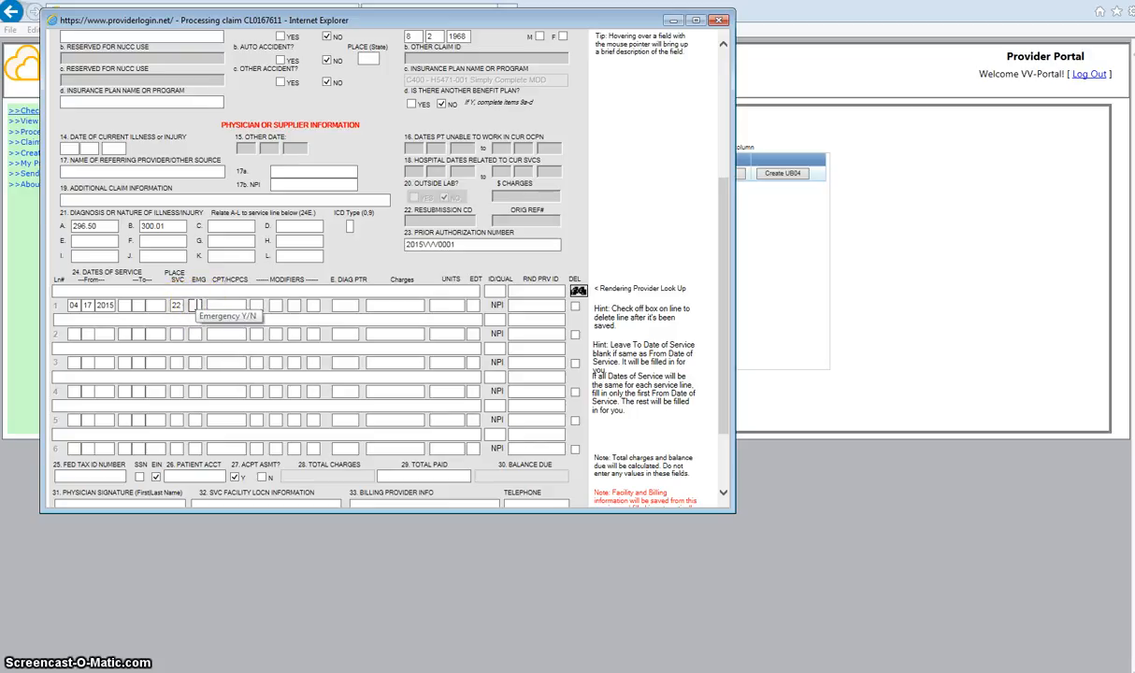
type("N")
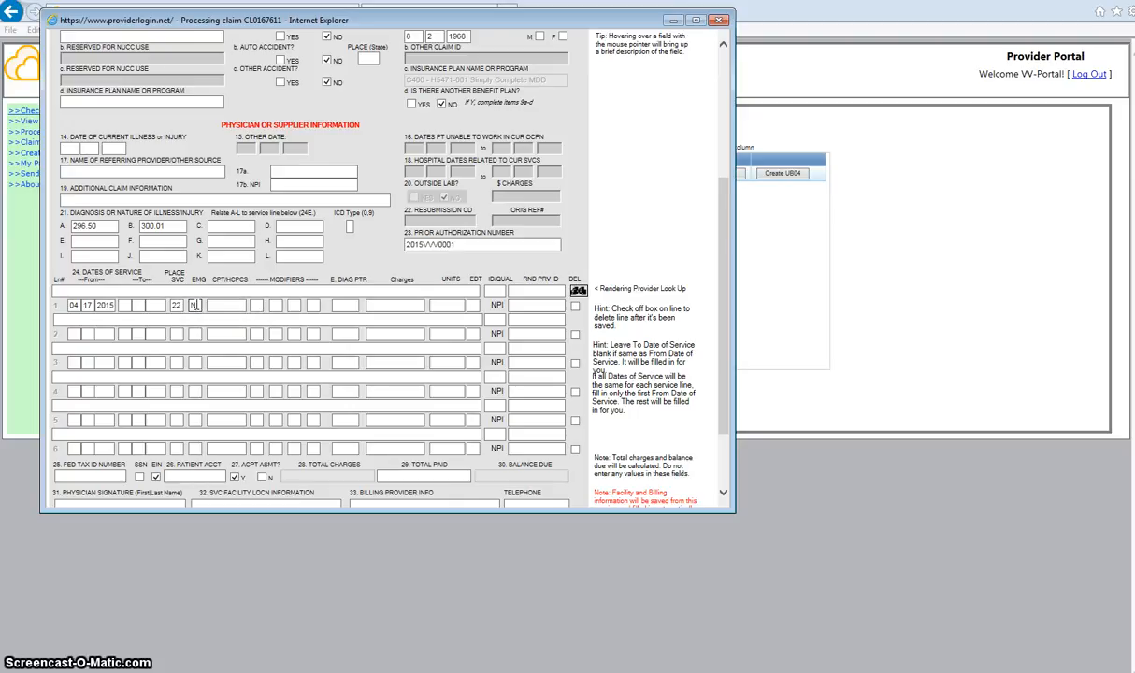
type("90791")
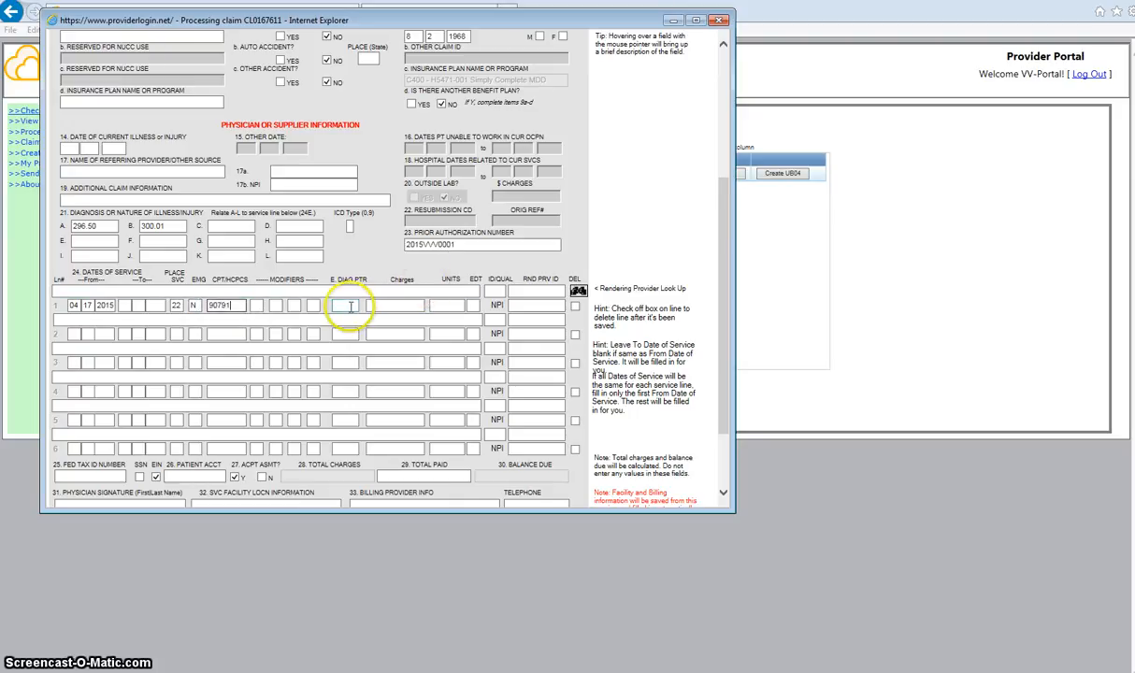
Set line 1's diagnosis pointer AB, charge 60 and 1 unit.
left_click(256, 304)
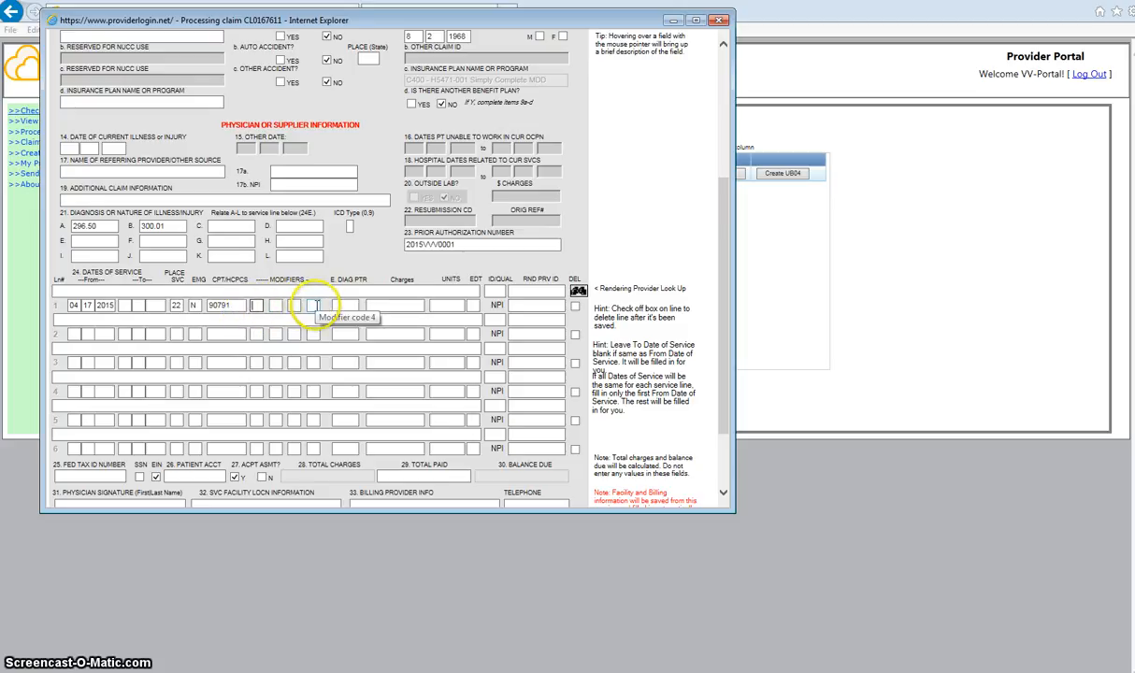
left_click(343, 305)
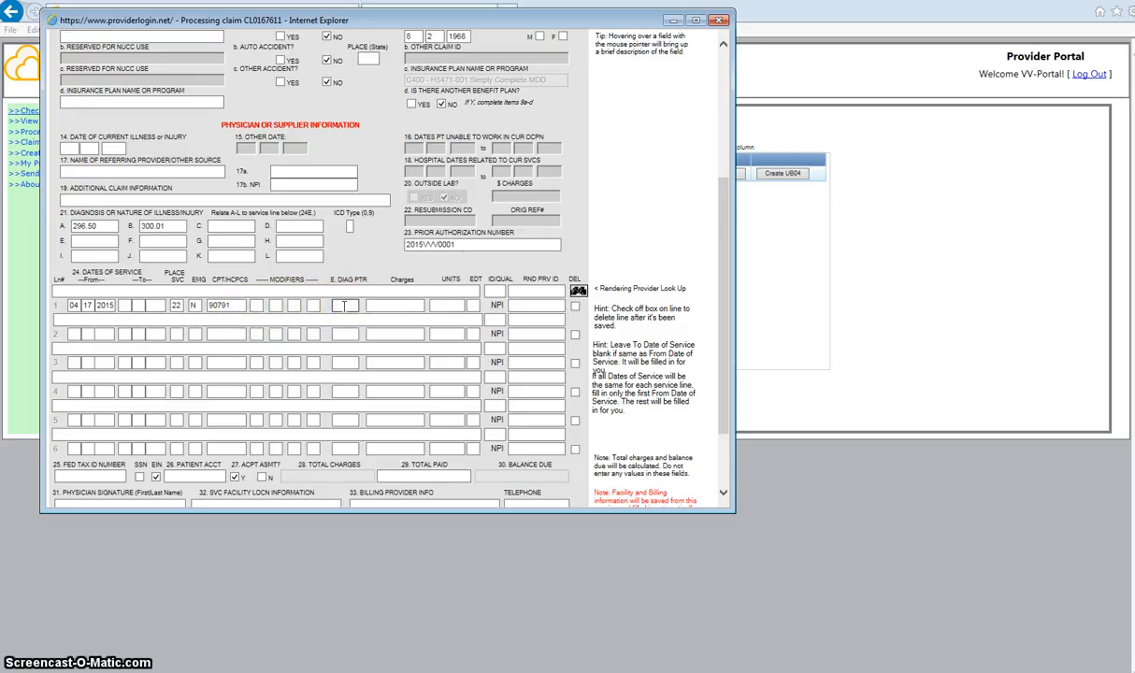
left_click(97, 227)
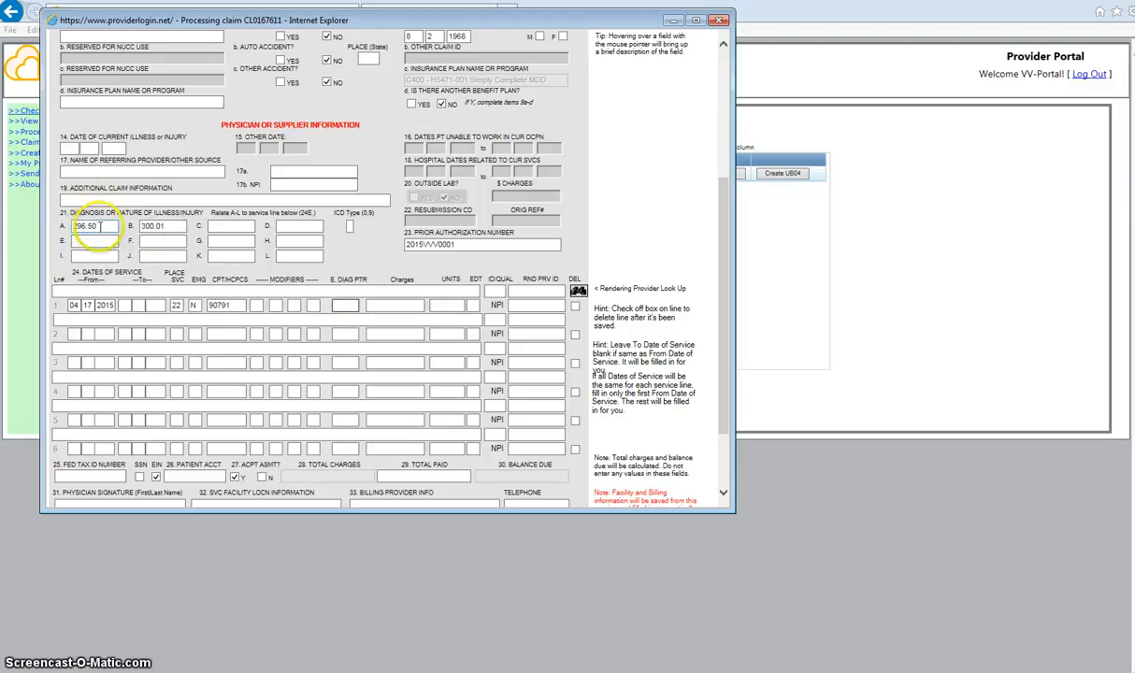
left_click(343, 305)
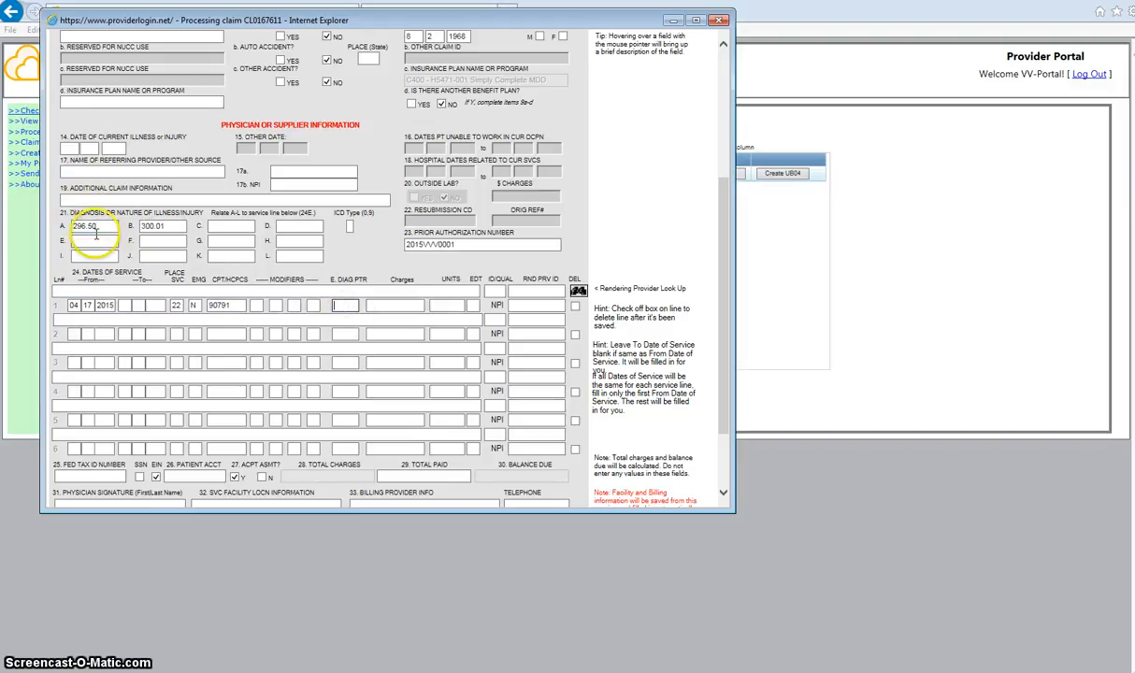
left_click(346, 307)
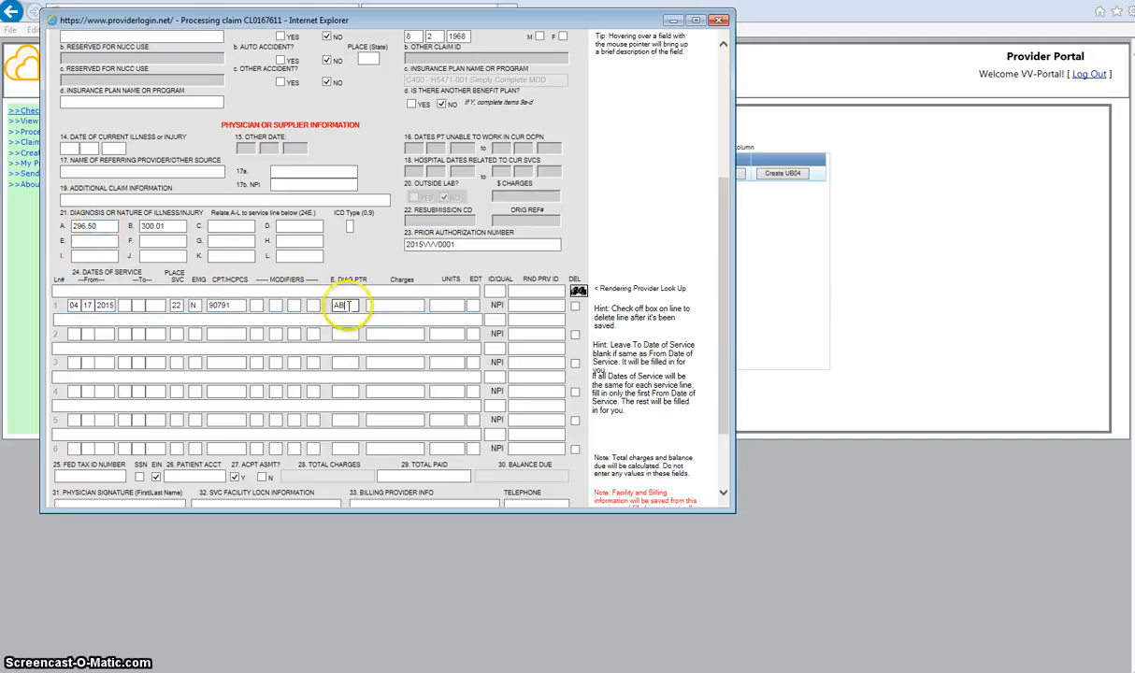
type("B")
key("Tab")
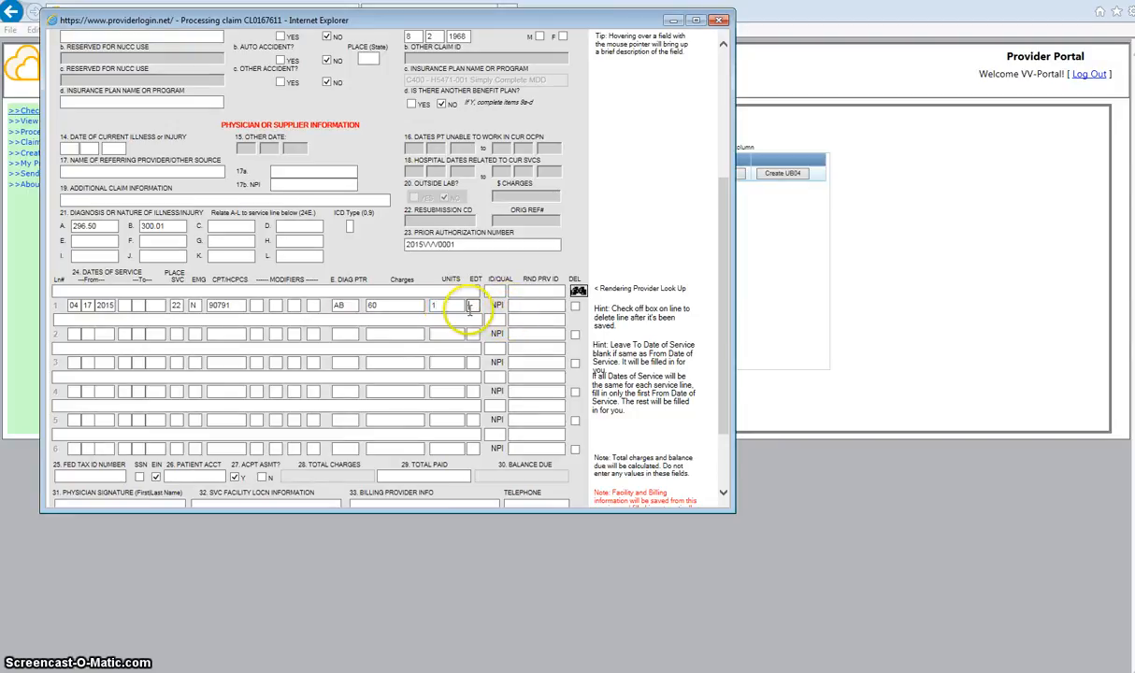
left_click(528, 307)
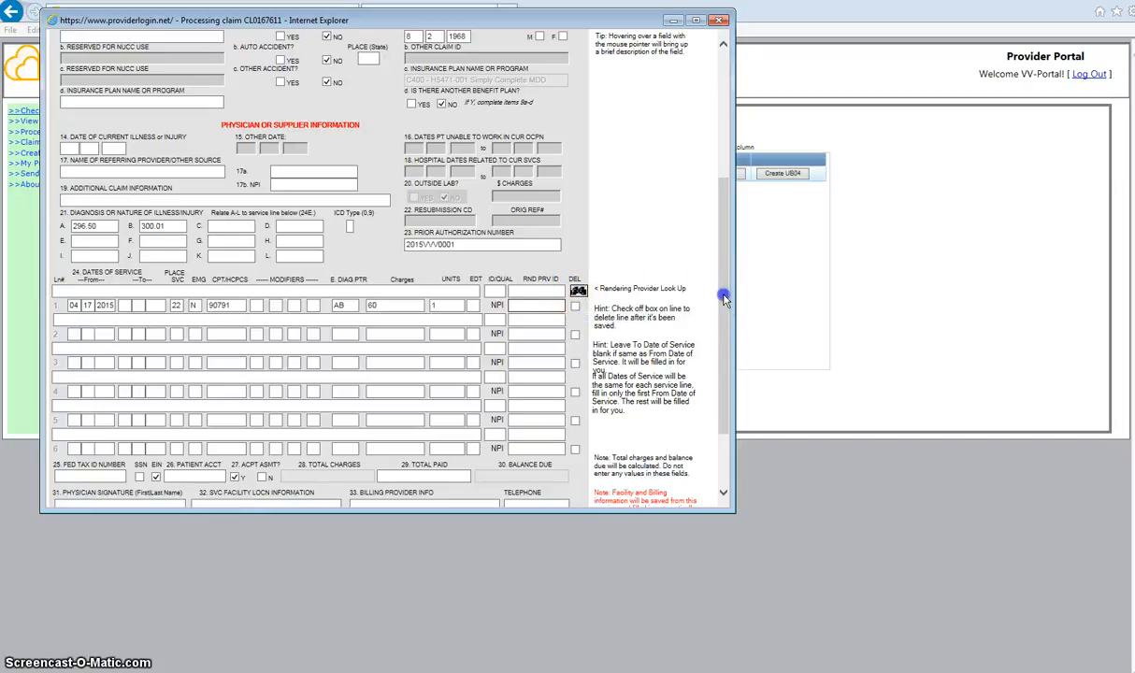
Look up the rendering provider by NPI and pick the matching provider result.
scroll(720, 364, "down", 2)
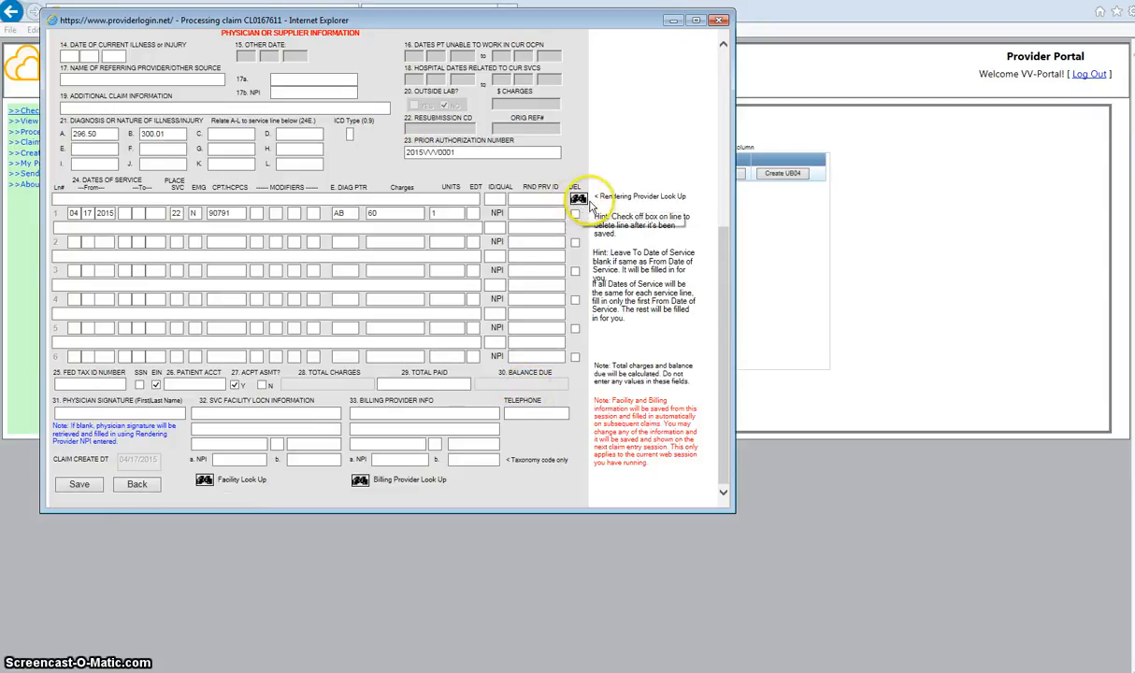
left_click(579, 202)
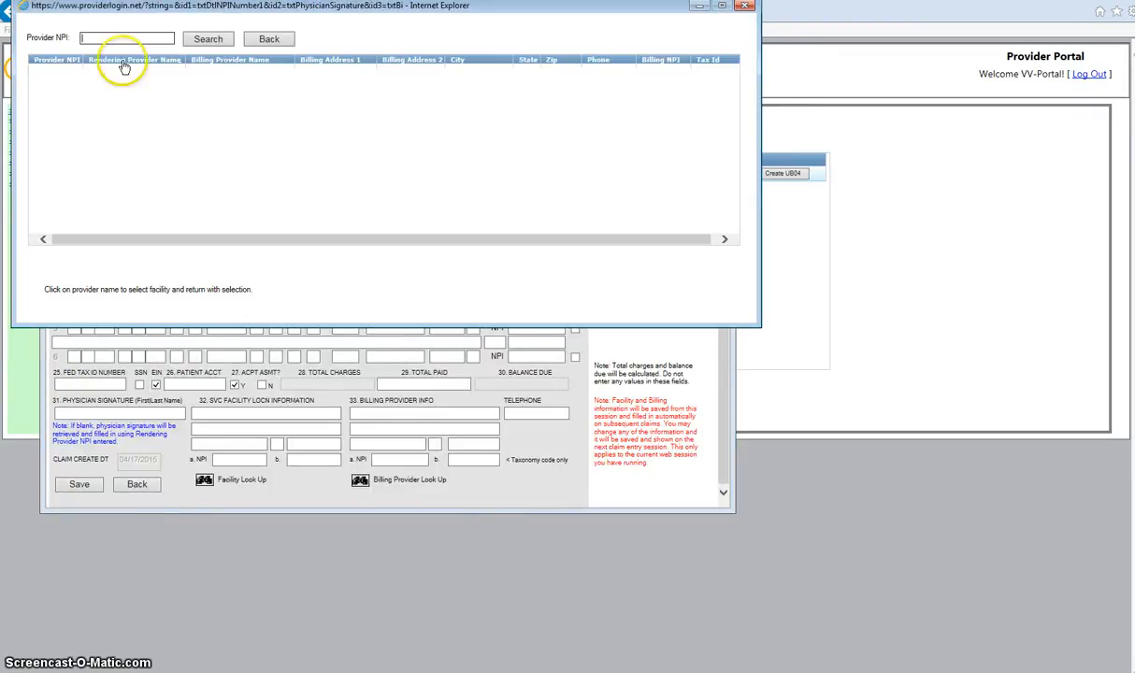
left_click(108, 39)
left_click(109, 38)
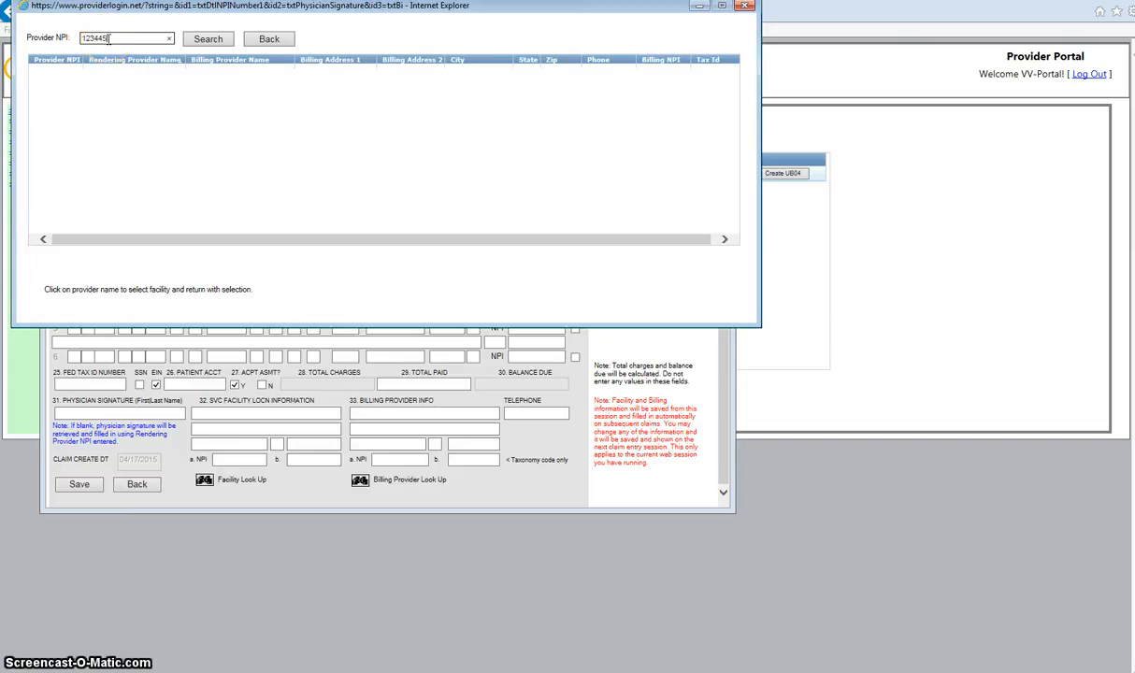
type("1234567890")
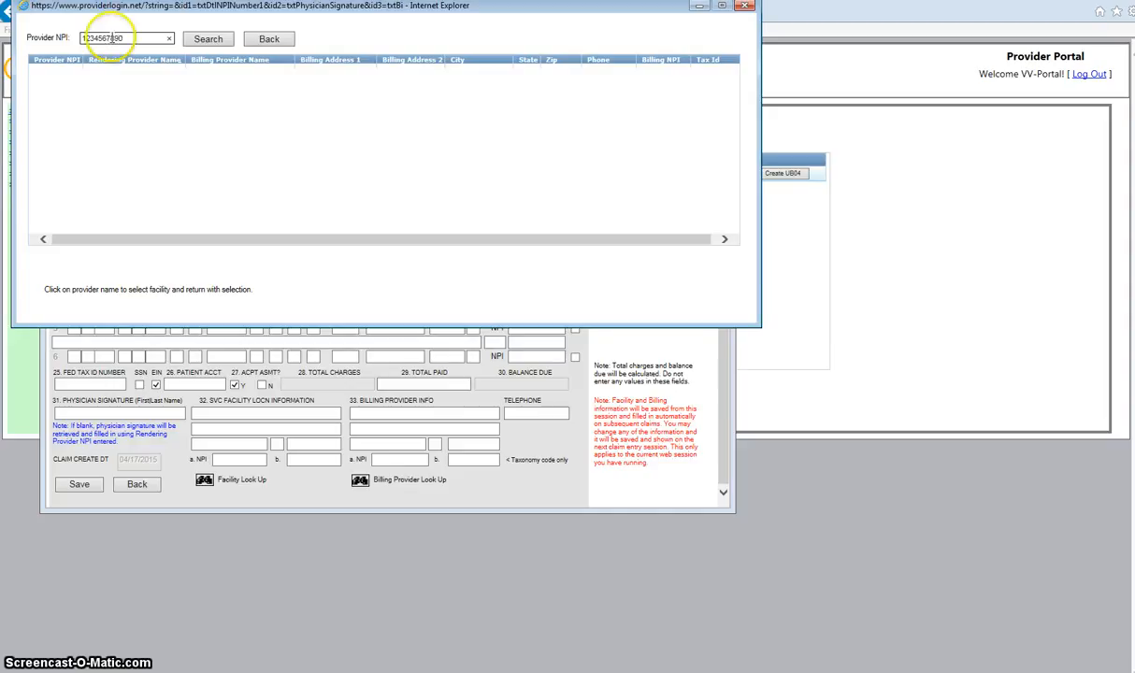
left_click(202, 38)
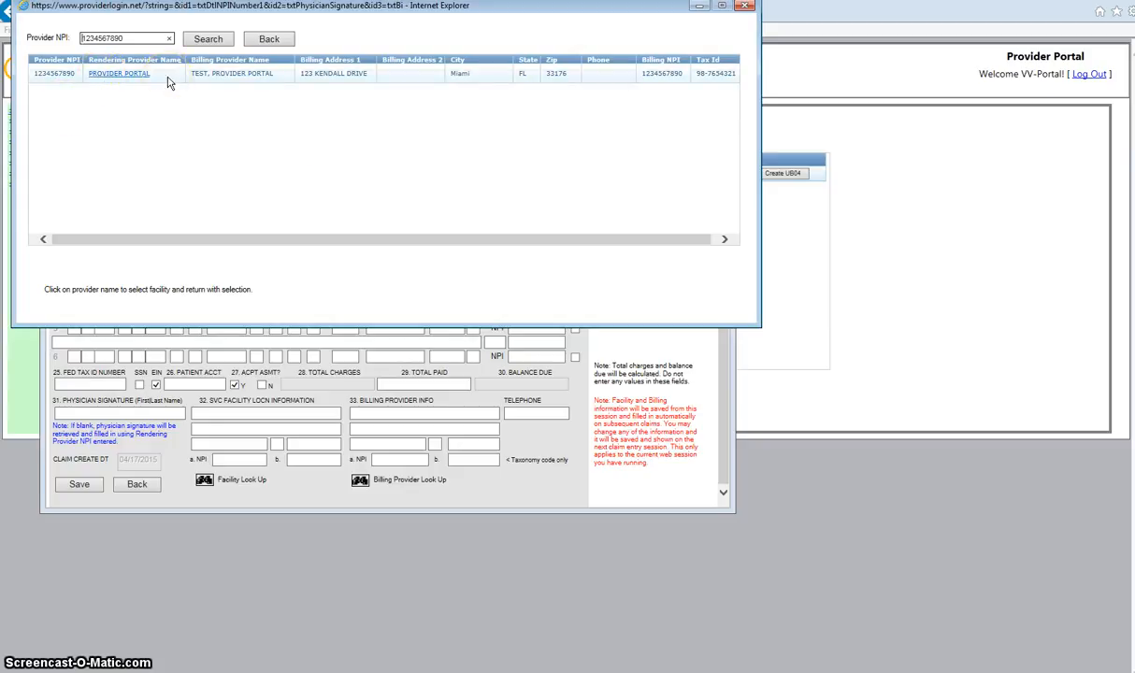
left_click(120, 74)
left_click(120, 75)
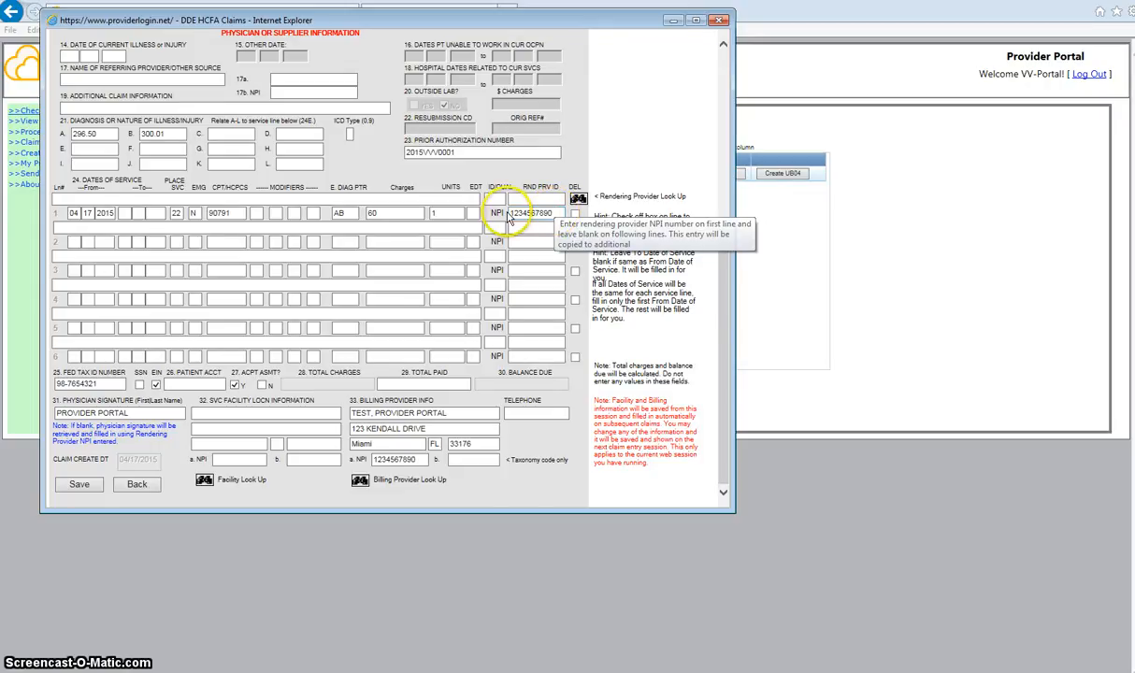
left_click(538, 213)
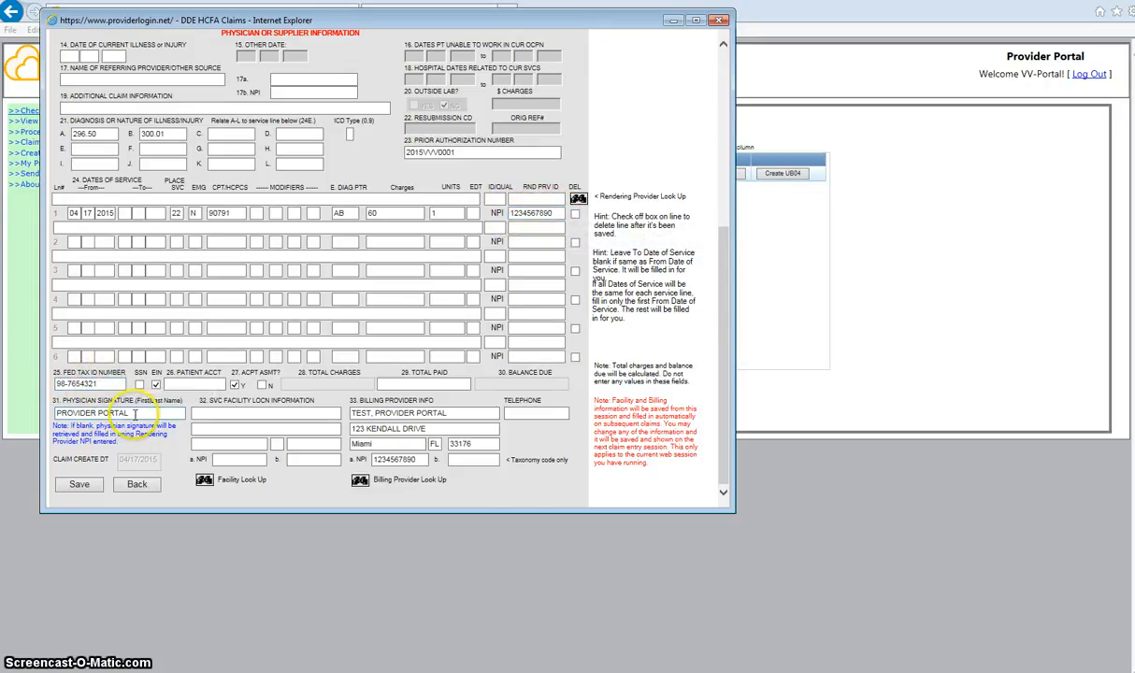
left_click_drag(141, 412, 28, 412)
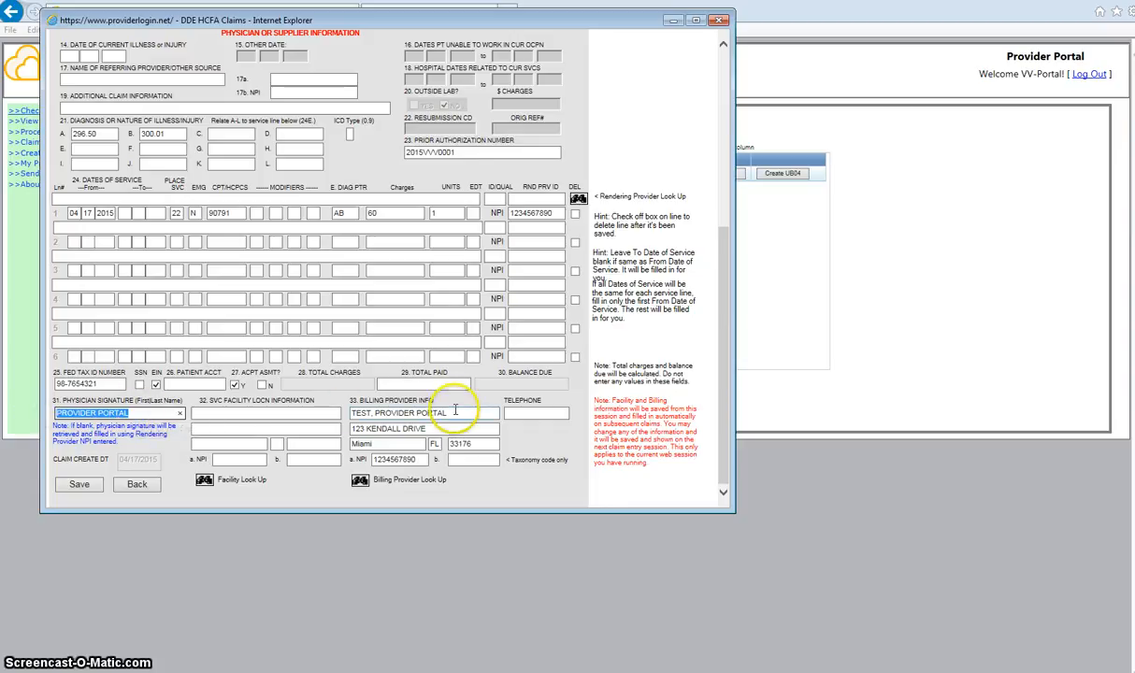
left_click_drag(348, 413, 447, 413)
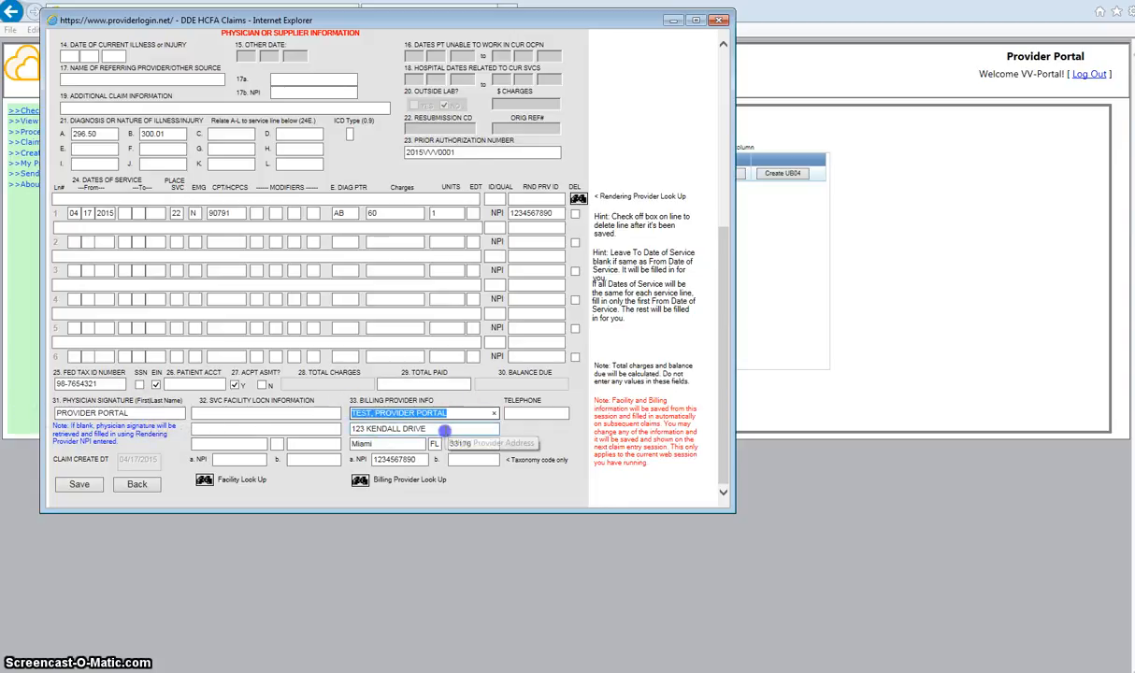
left_click_drag(347, 428, 448, 429)
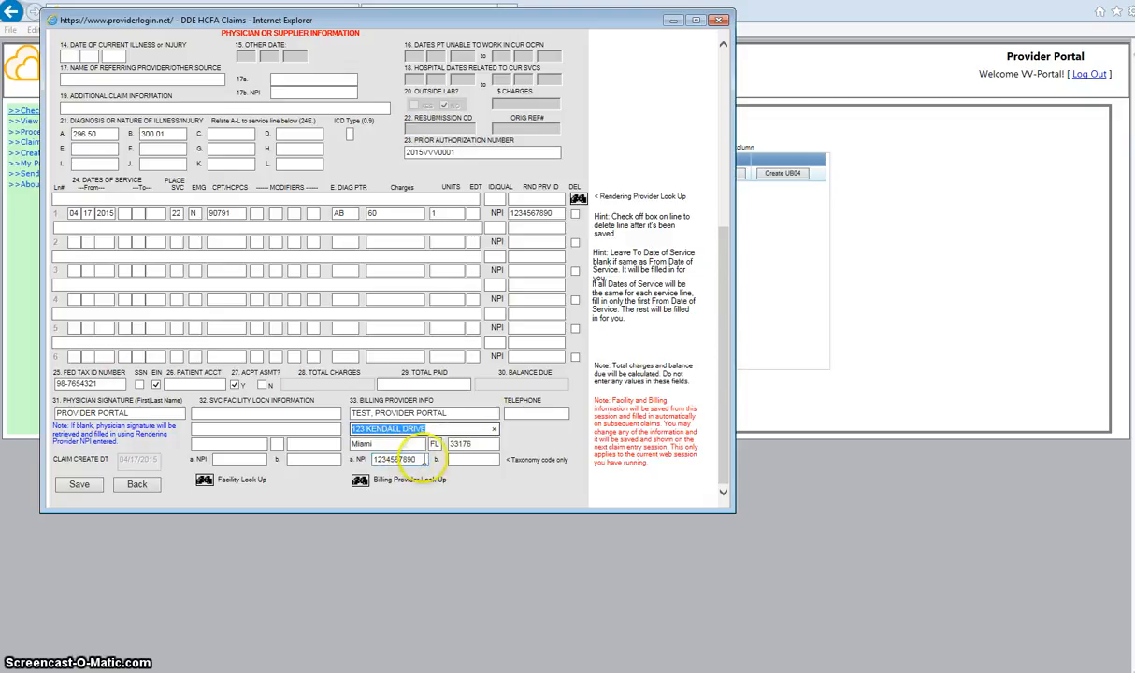
left_click(528, 412)
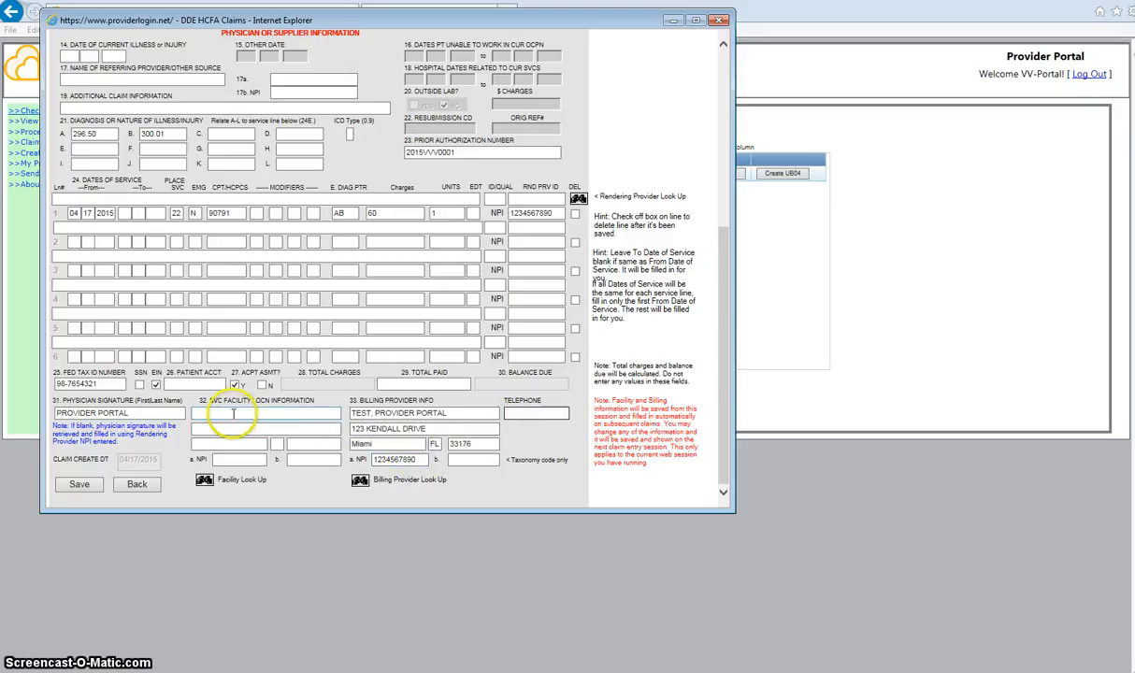
left_click(232, 414)
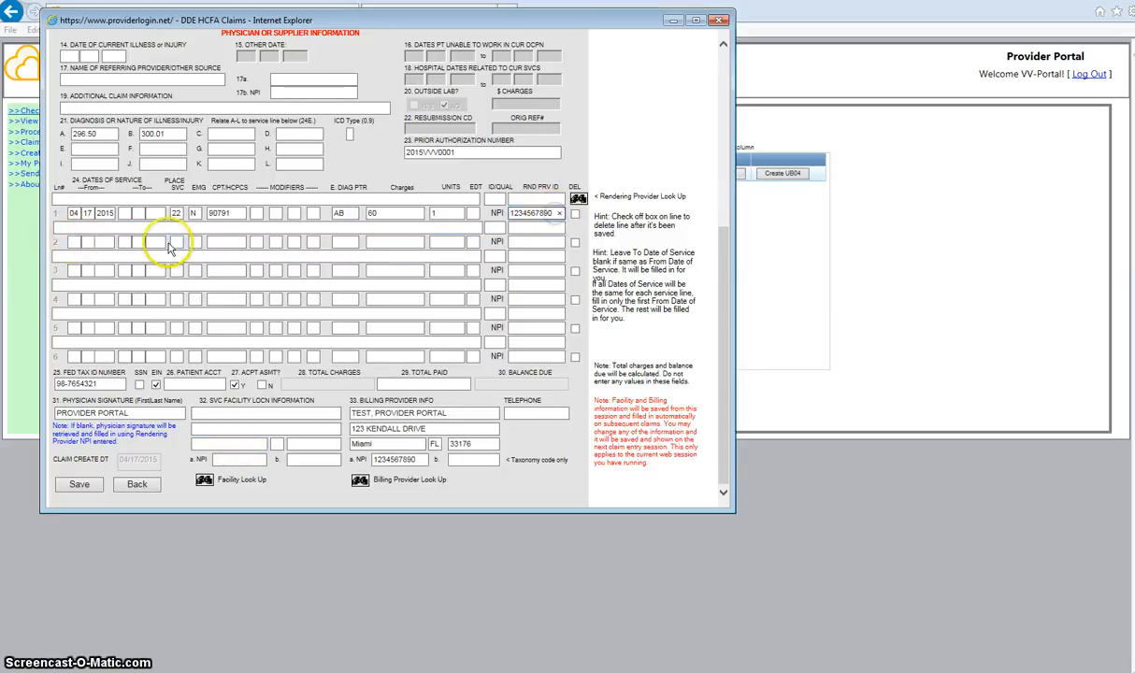
Fill line 2 with date 04/18/2015, emergency N, CPT 90833, pointer AB, charge 60, 1 unit.
left_click(79, 241)
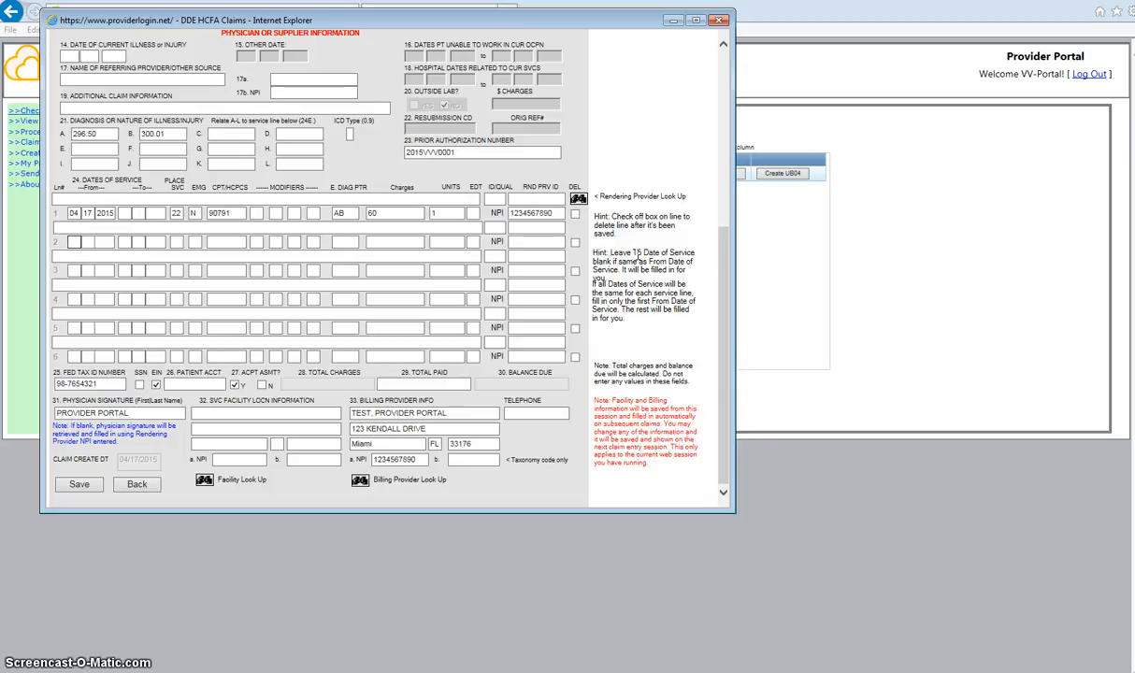
type("04")
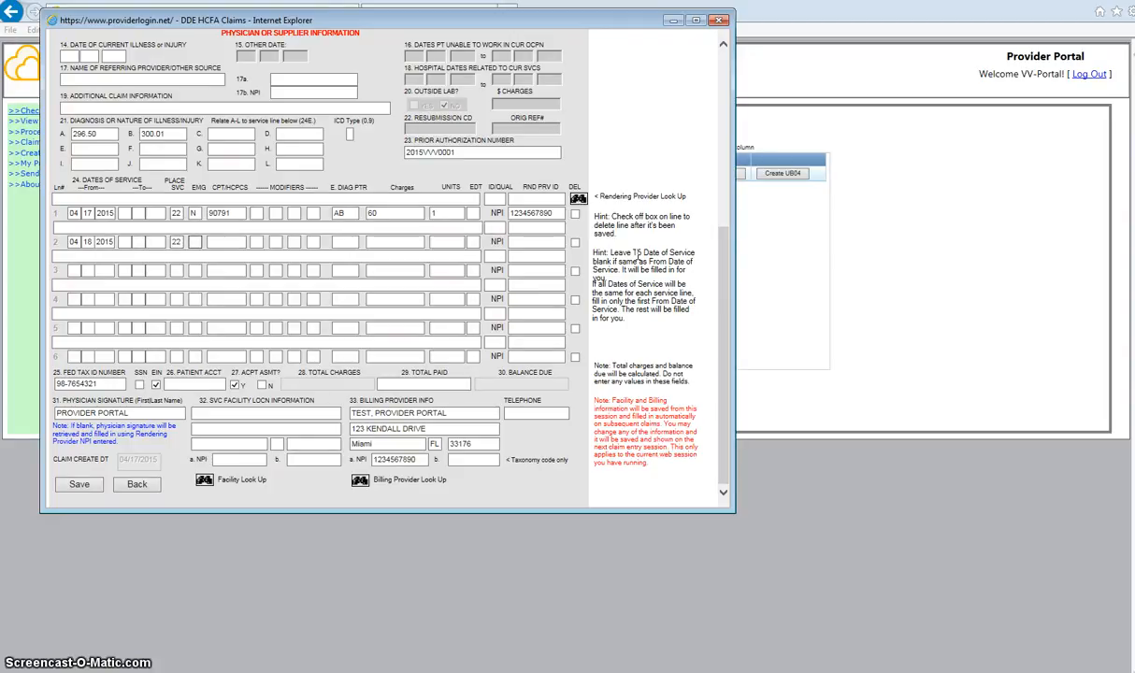
type("N")
key("Tab")
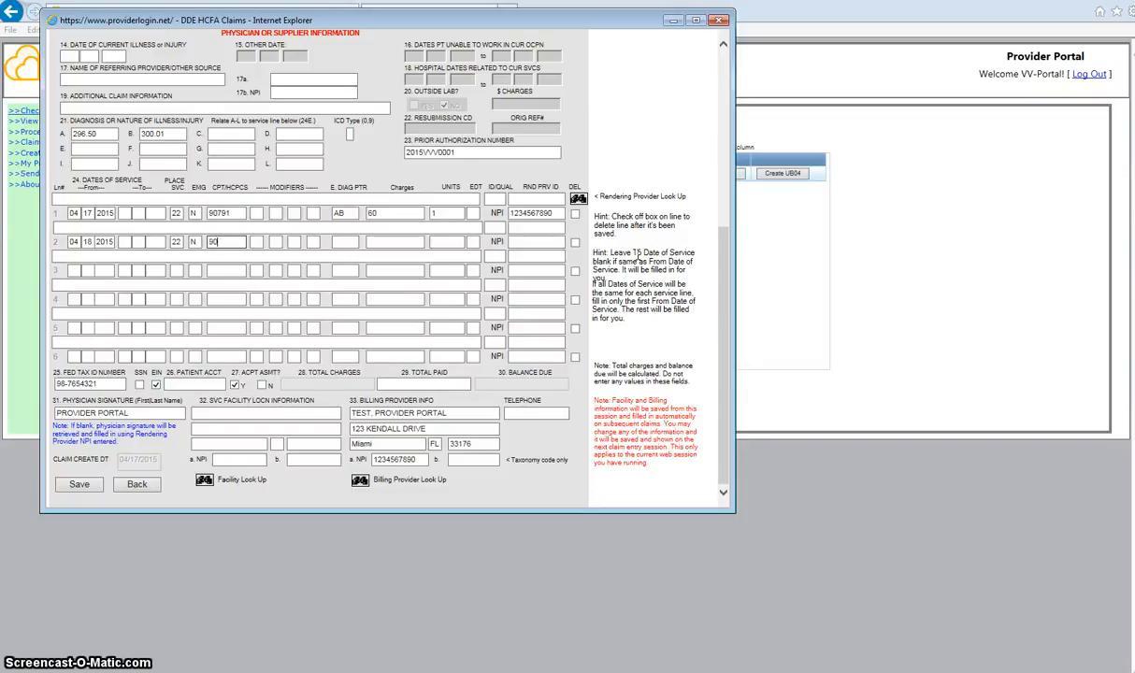
type("90833")
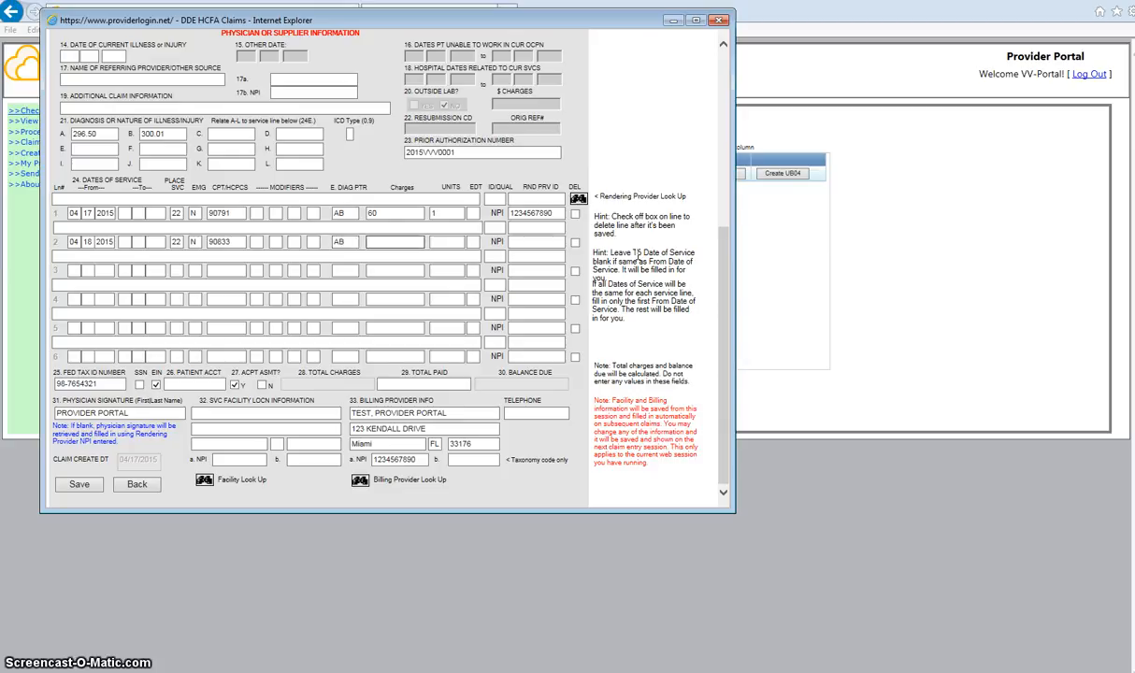
type("60")
key("Tab")
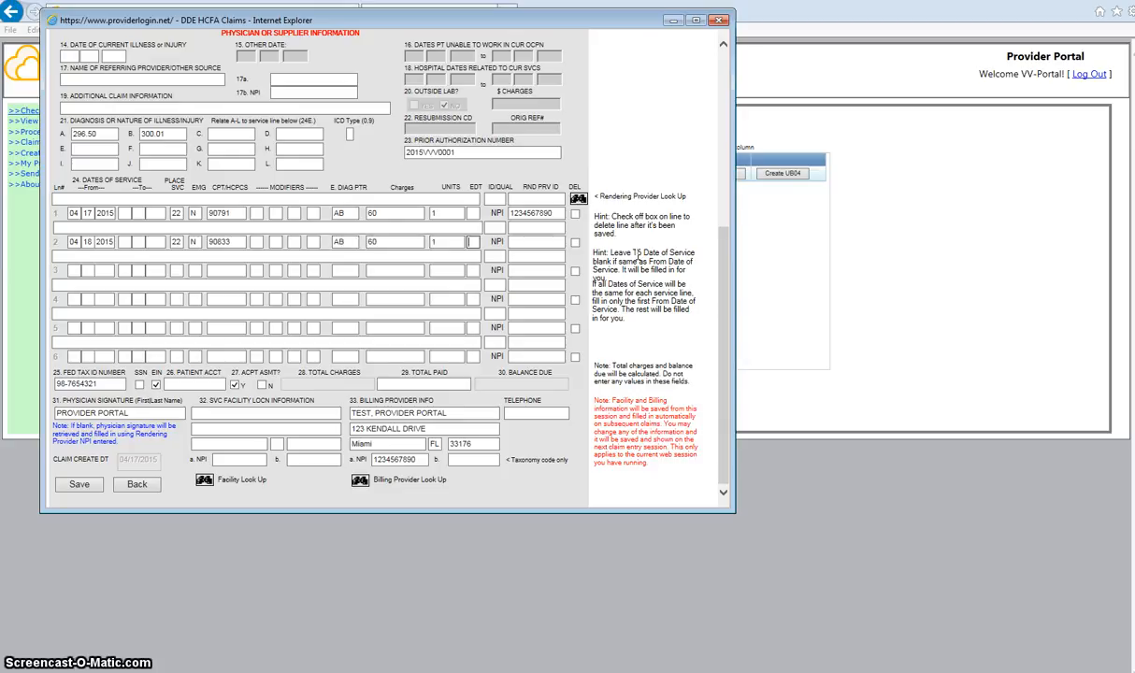
left_click(533, 241)
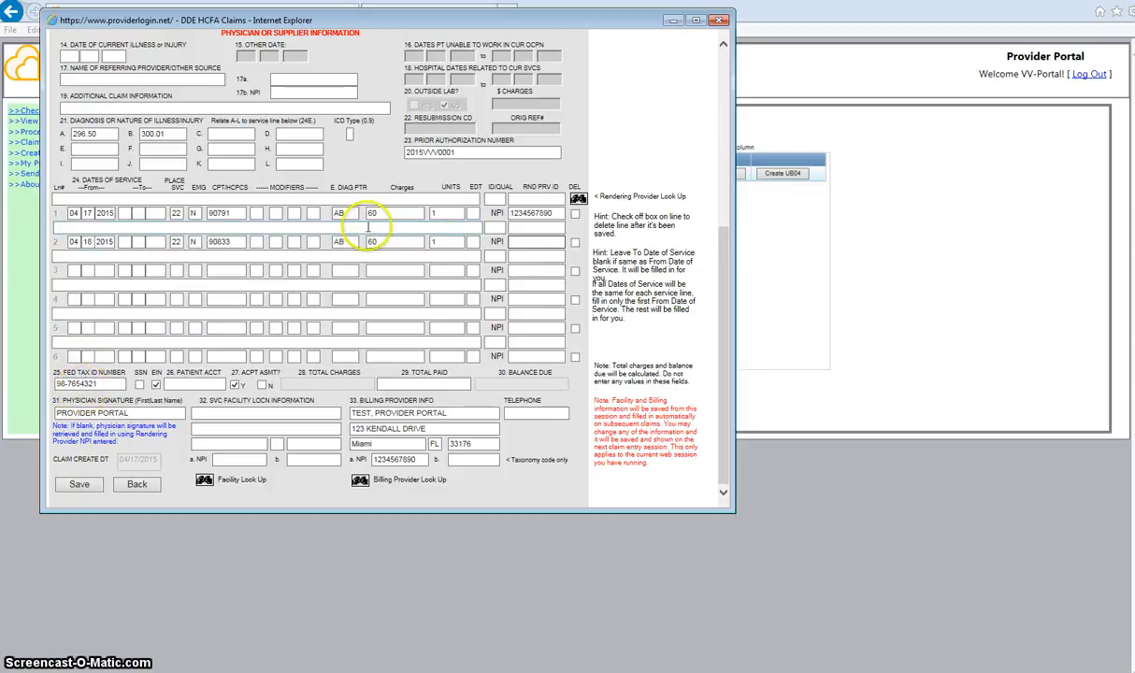
left_click(190, 383)
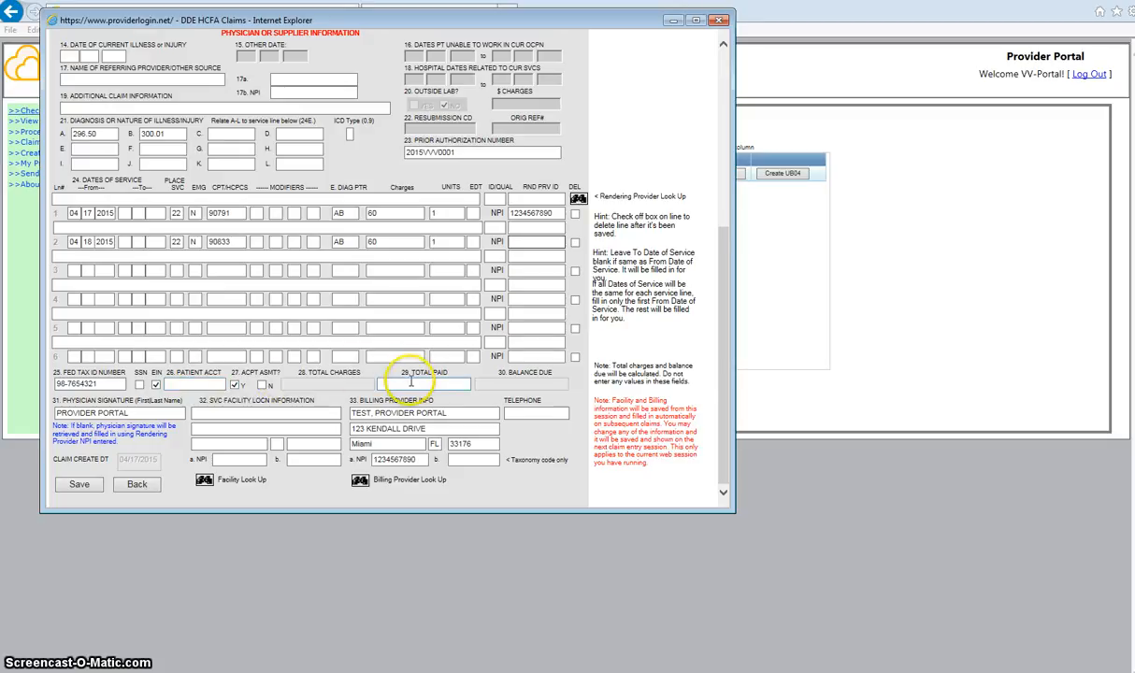
left_click(409, 385)
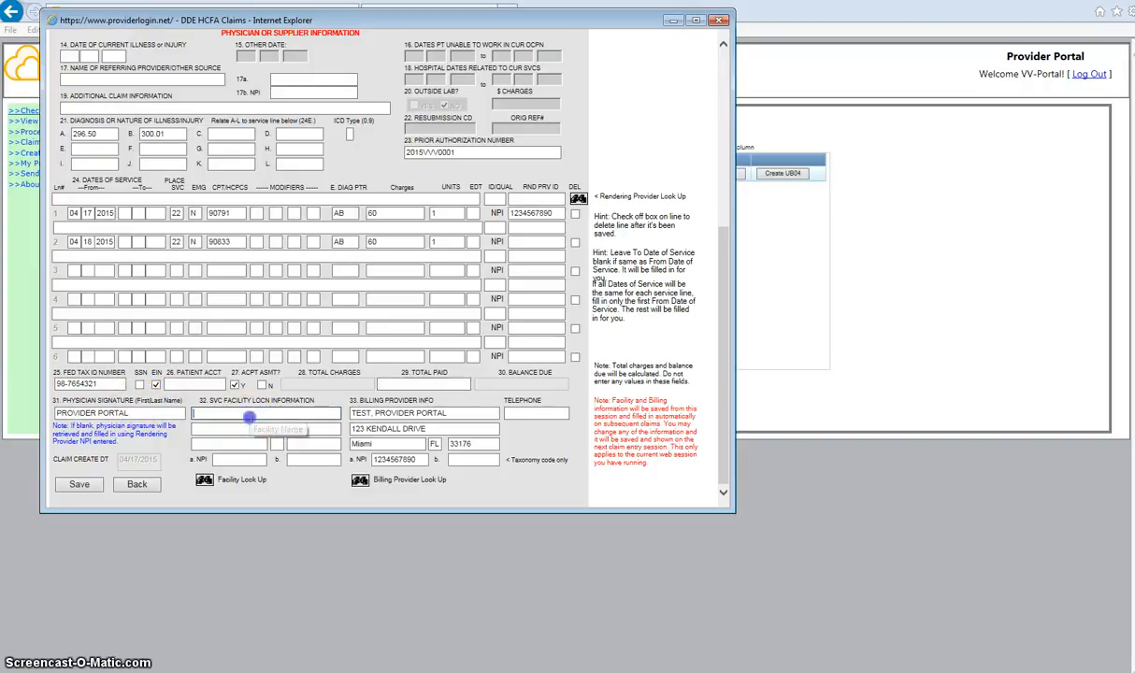
Copy the billing provider name into the service facility name field.
left_click(251, 414)
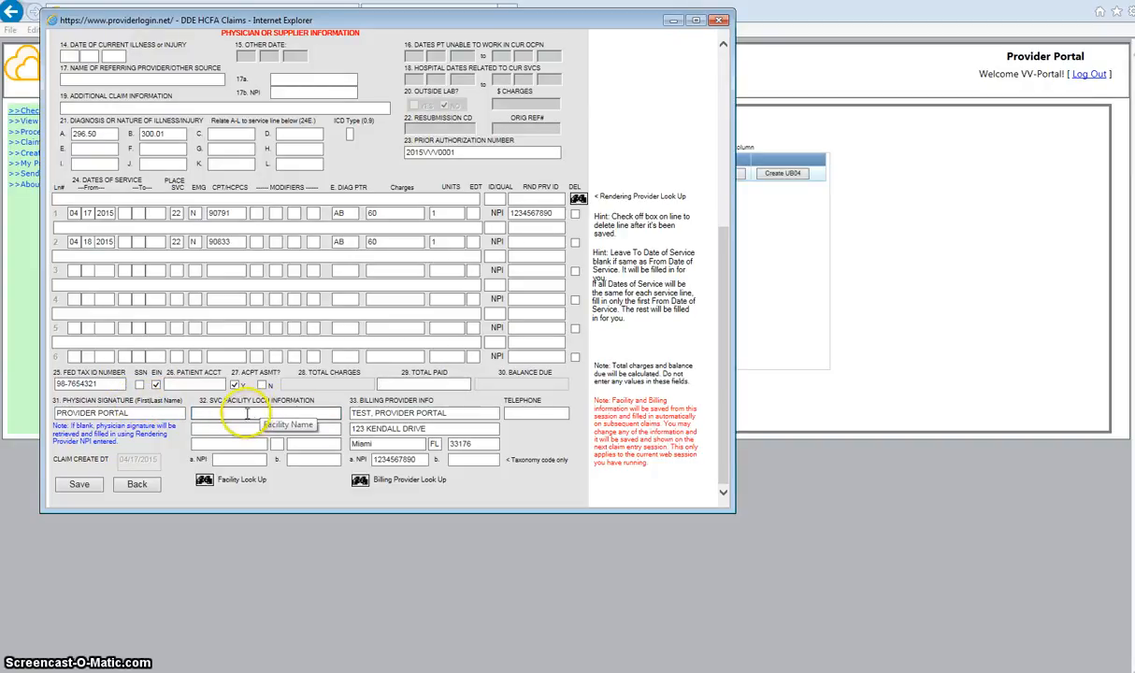
left_click(451, 412)
left_click_drag(452, 412, 304, 413)
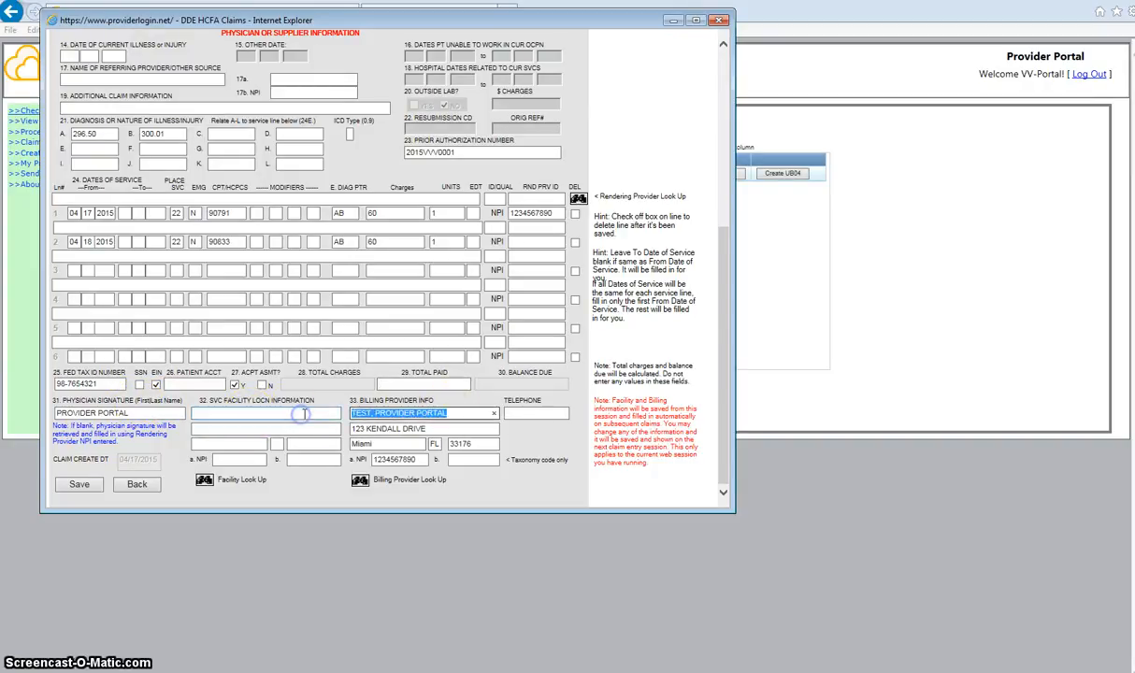
key("ctrl+c")
left_click(264, 412)
key("ctrl+v")
Enter the service facility's street address, ZIP code and NPI.
left_click(248, 431)
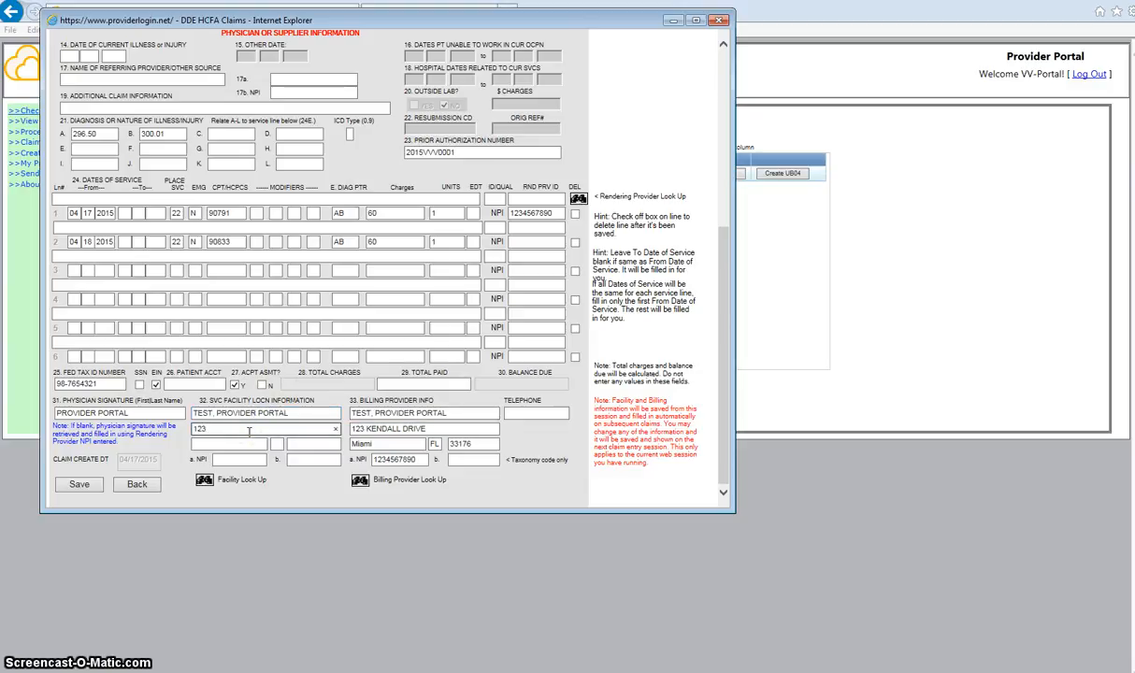
type("123 KL")
key("Tab")
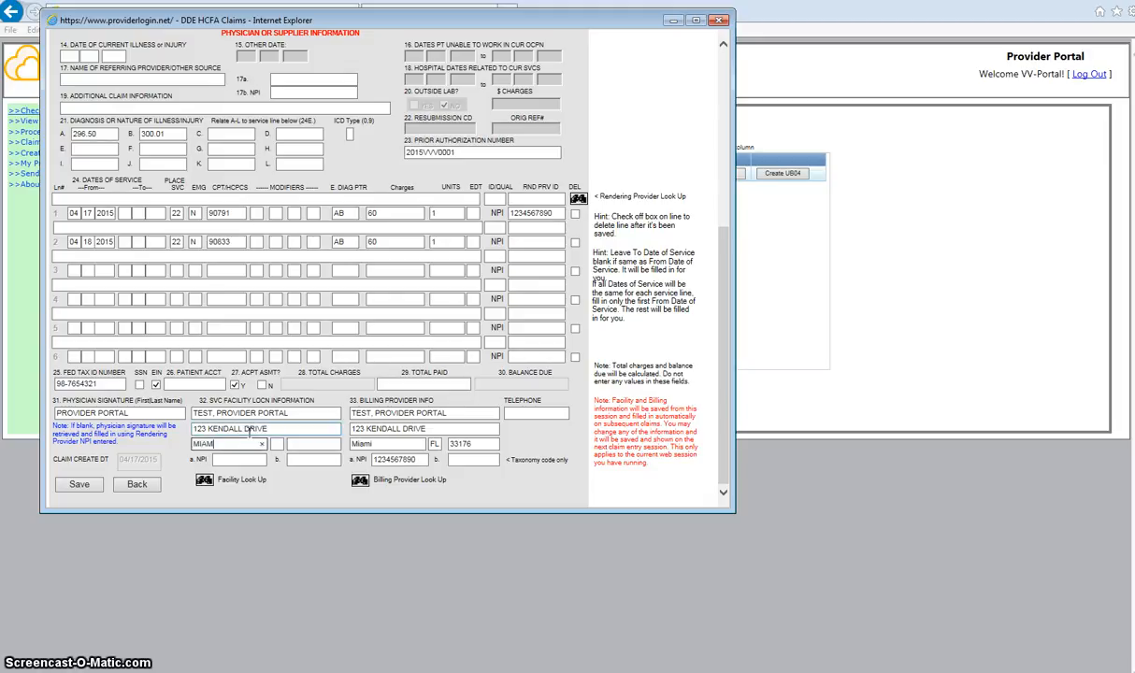
key("Tab")
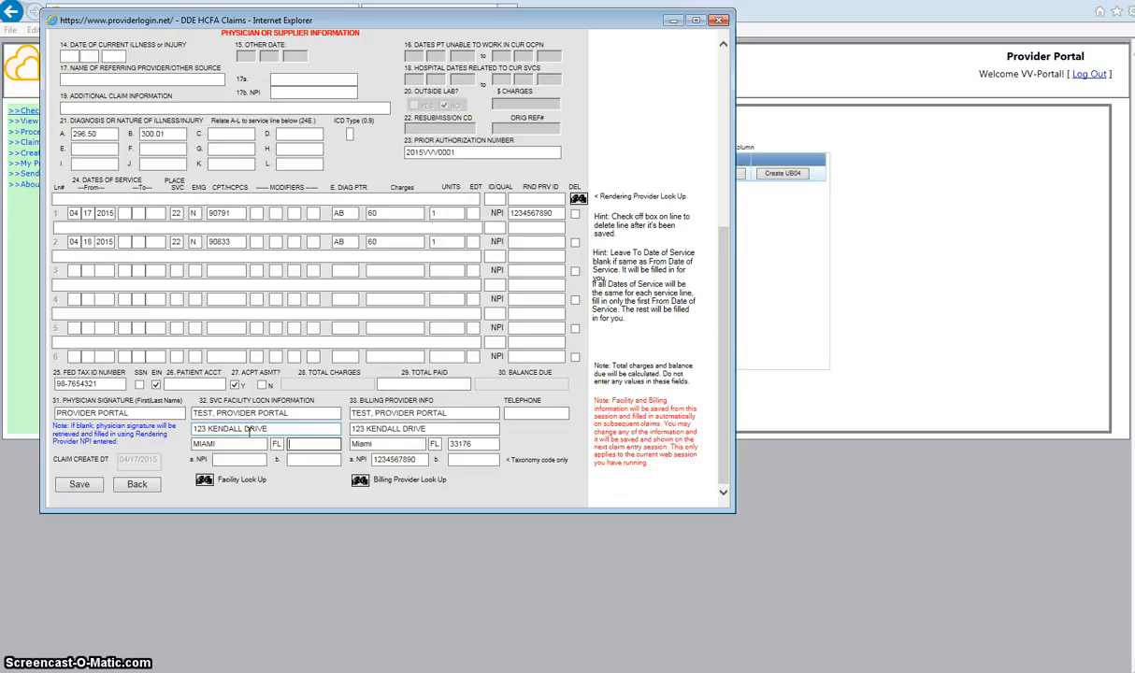
type("33176")
key("Tab")
type("123")
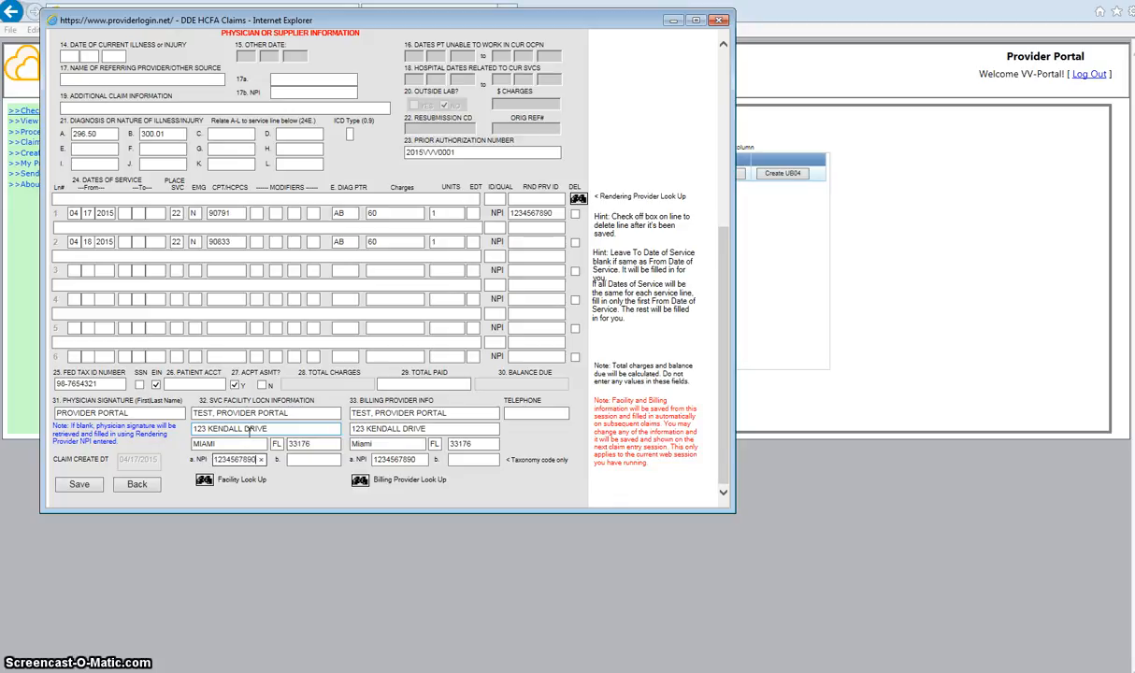
left_click(544, 412)
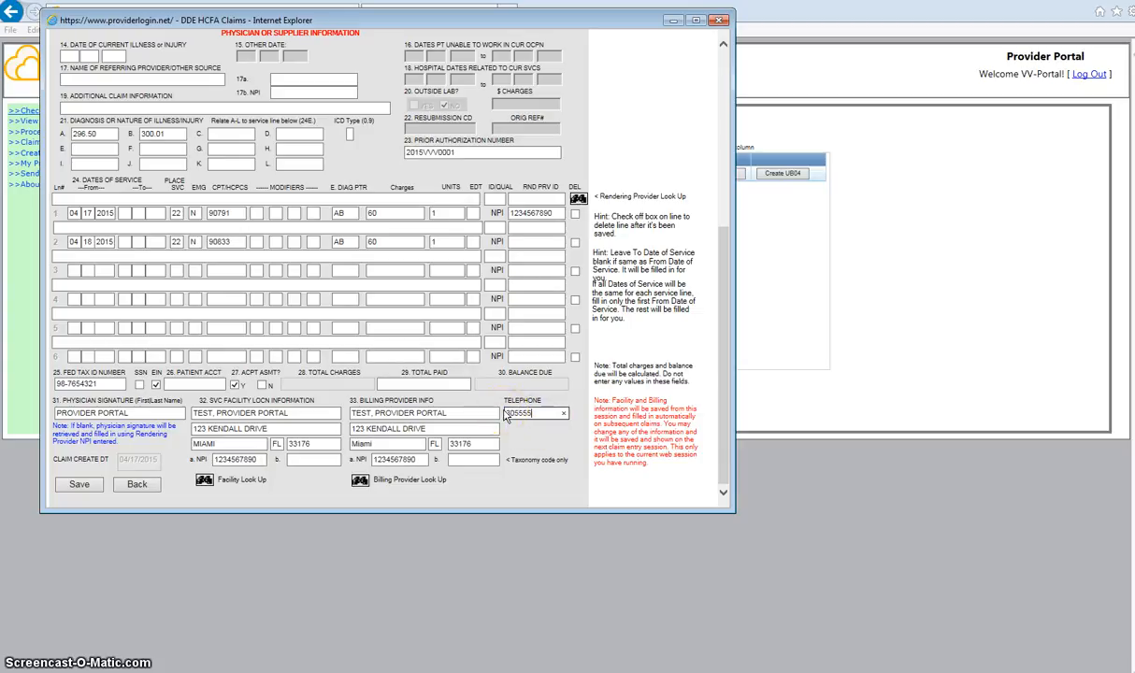
scroll(504, 416, "up", 1)
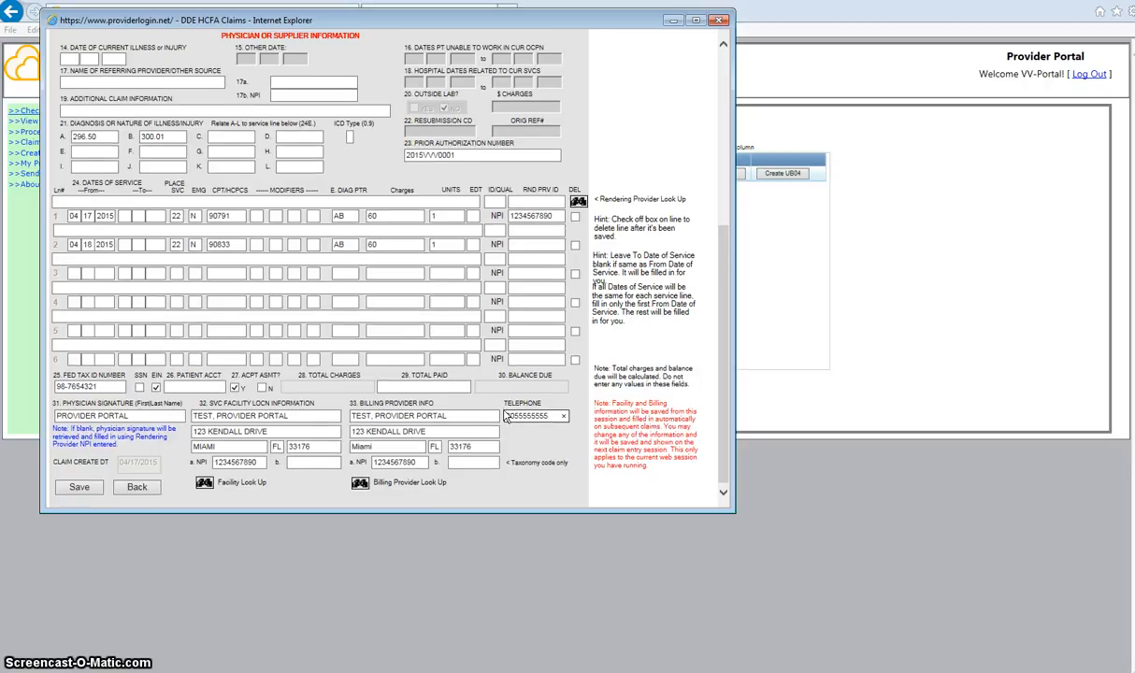
left_click(628, 349)
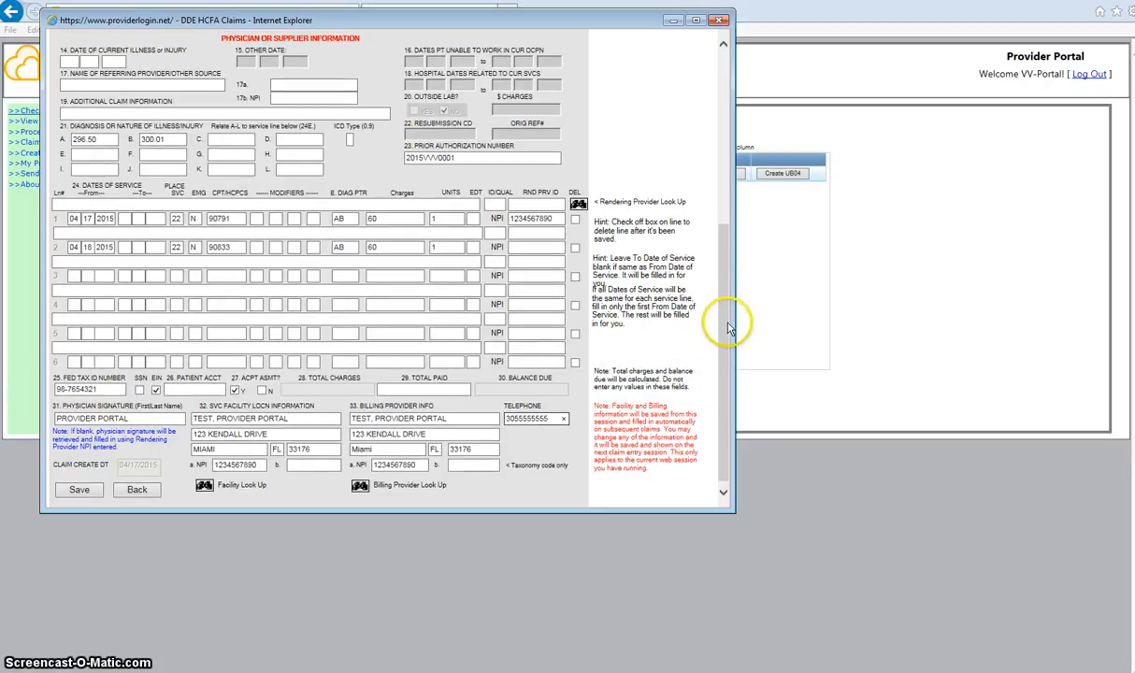
left_click_drag(726, 320, 705, 147)
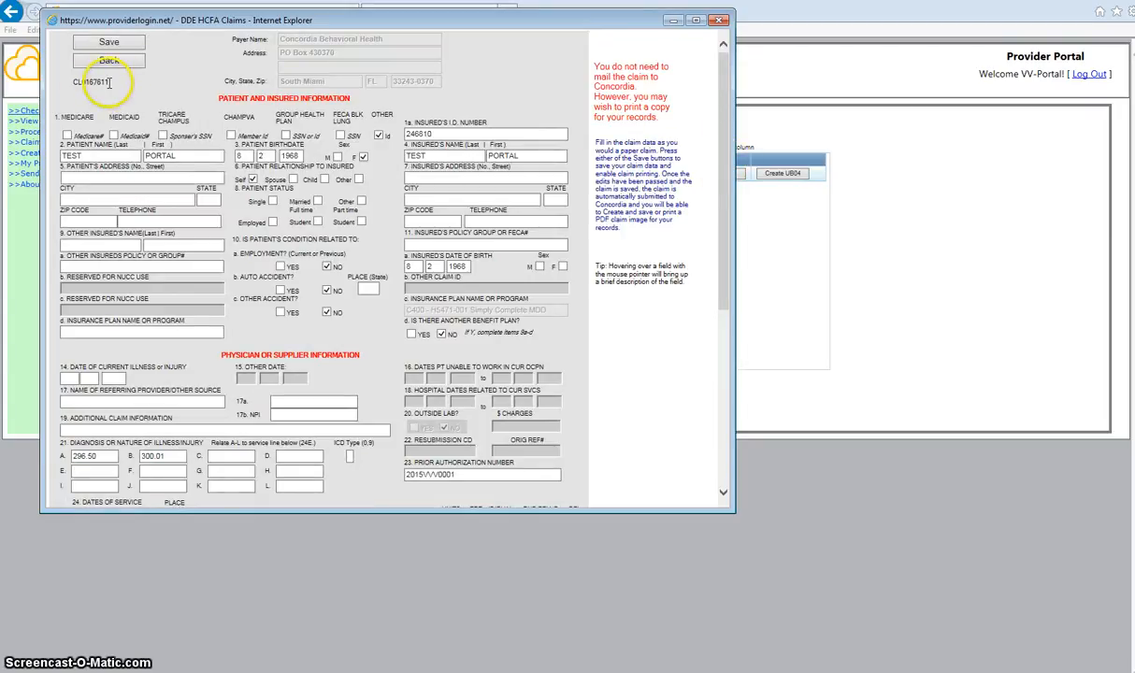
left_click_drag(110, 82, 63, 83)
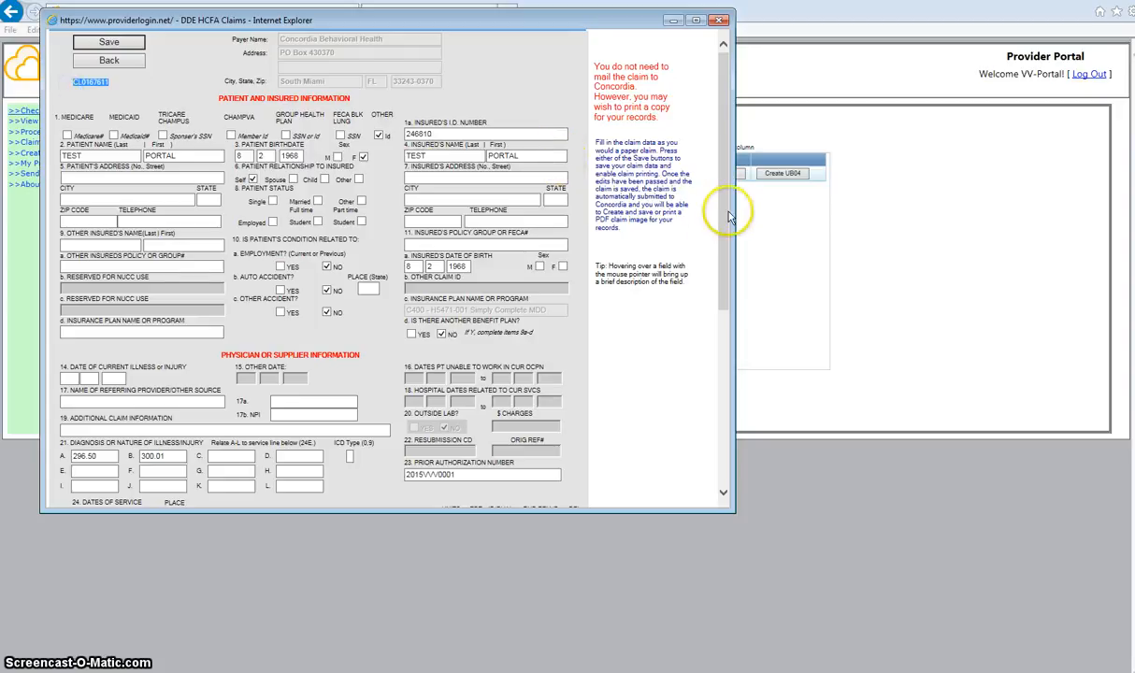
left_click_drag(726, 231, 737, 404)
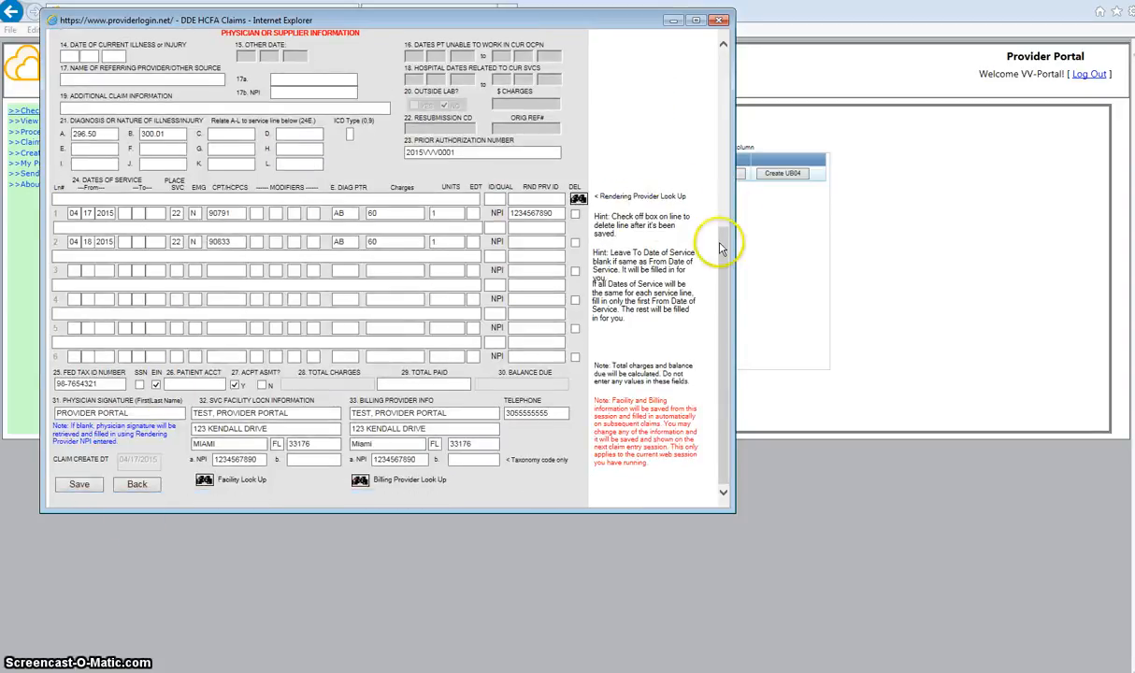
left_click_drag(722, 245, 728, 300)
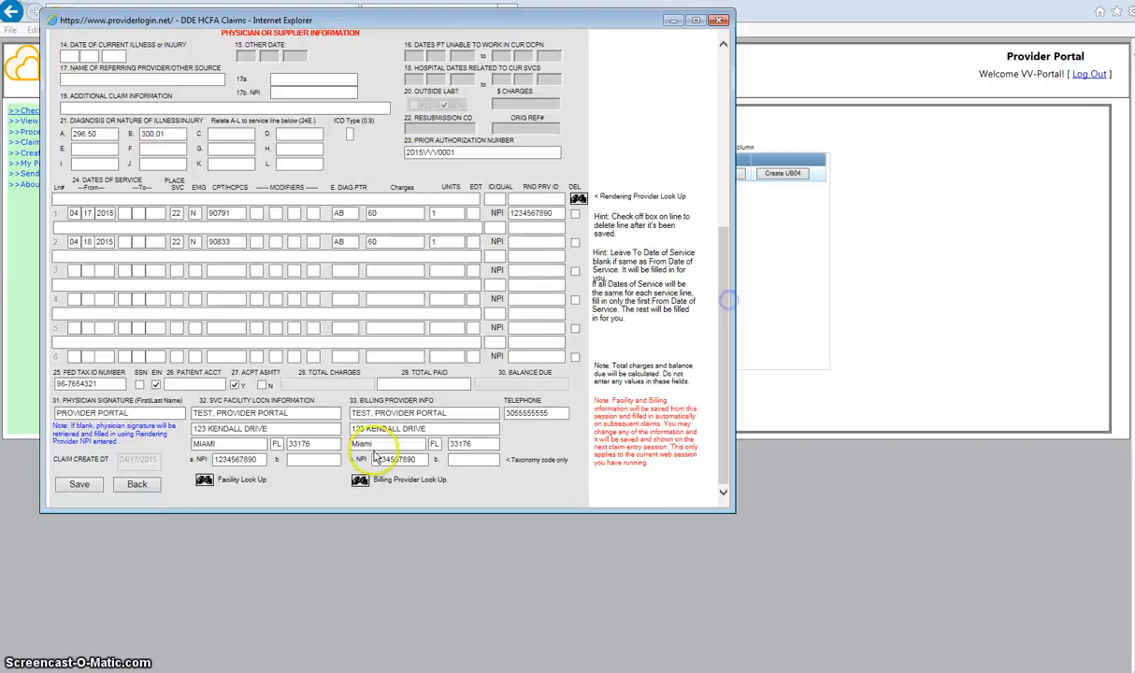
Save the claim and dismiss the 'Insured's Address is incomplete' warning.
left_click(82, 487)
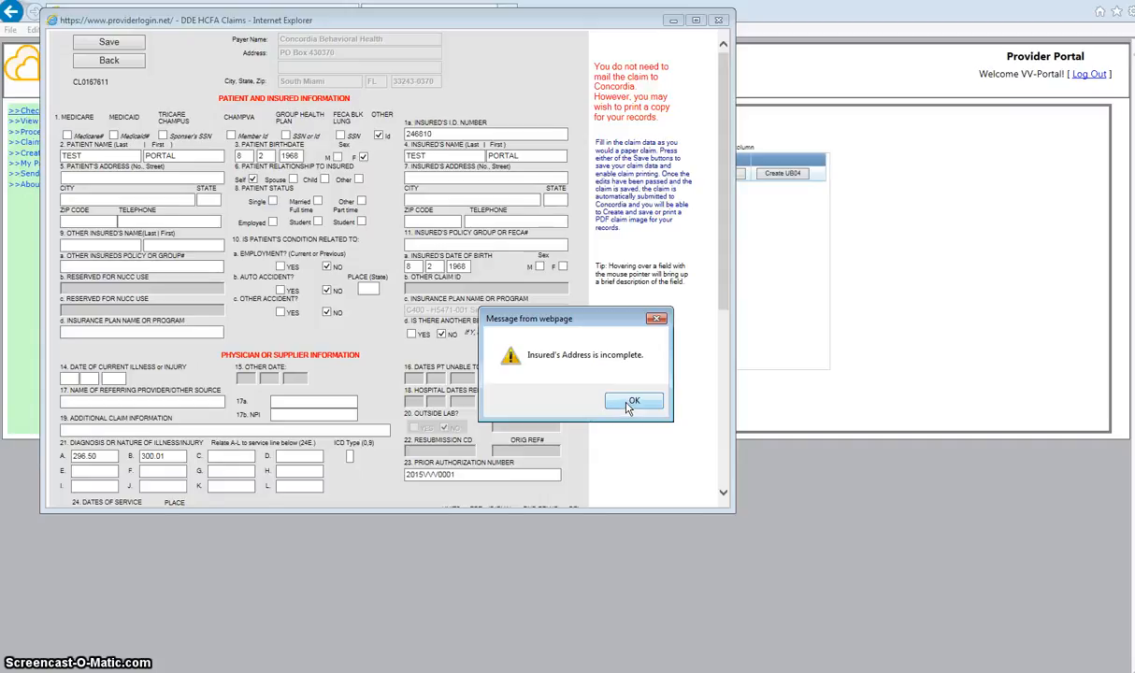
left_click(633, 402)
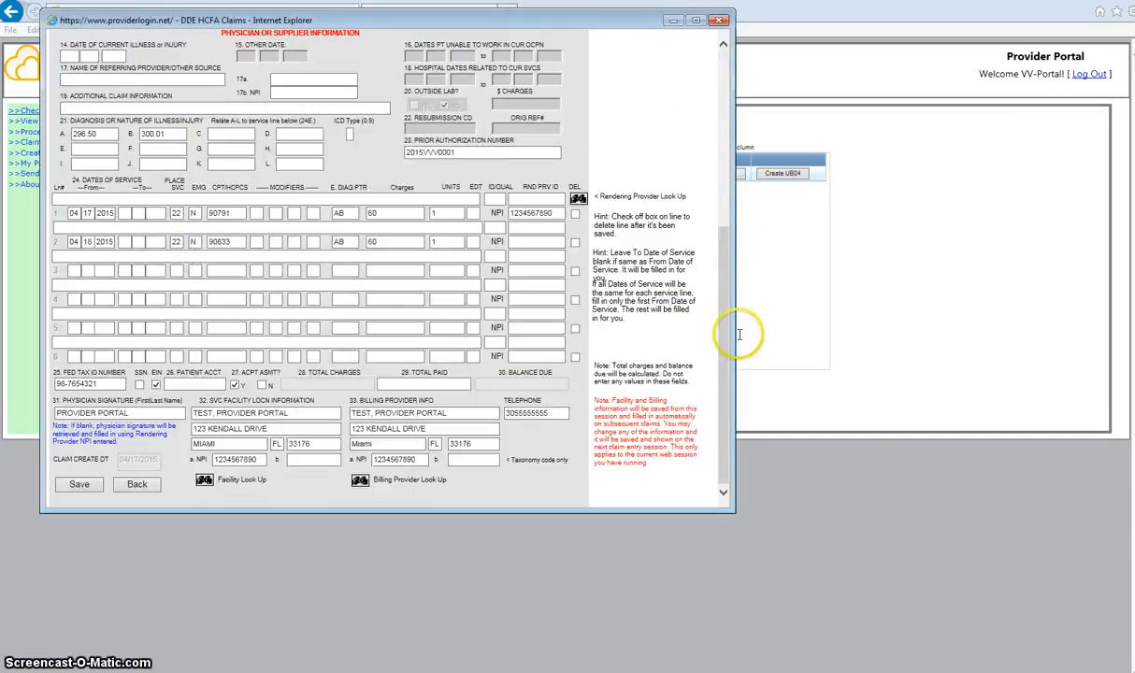
Scroll up to the address fields and clear a stray character from the patient's address.
left_click_drag(721, 354, 721, 354)
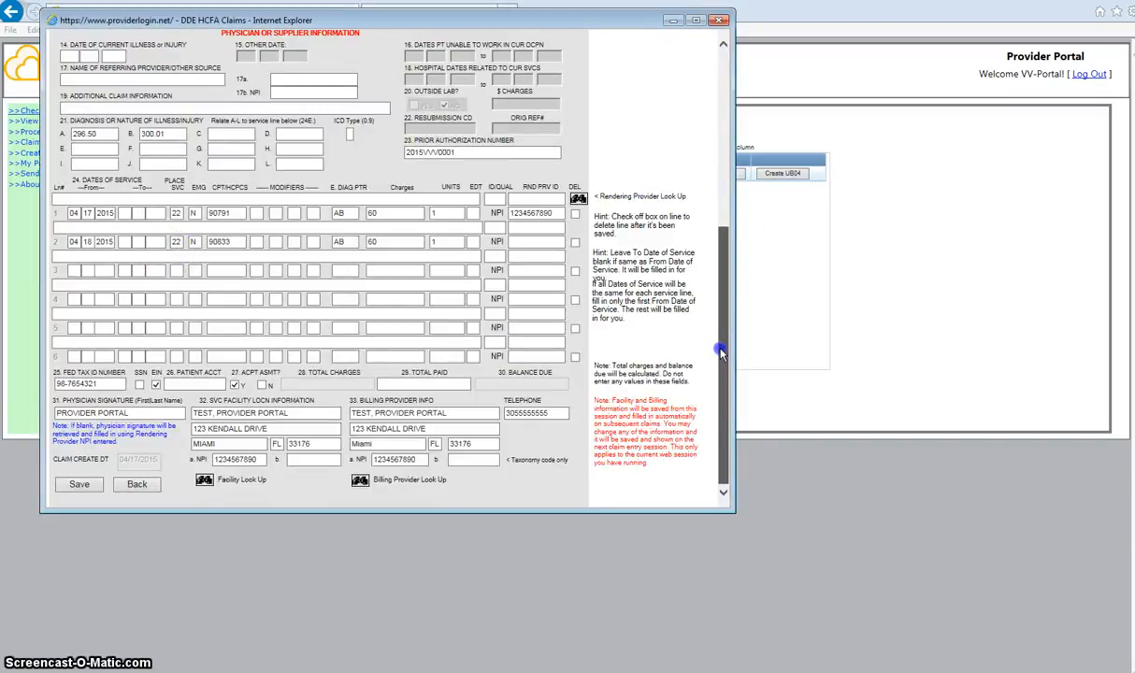
left_click_drag(720, 351, 720, 178)
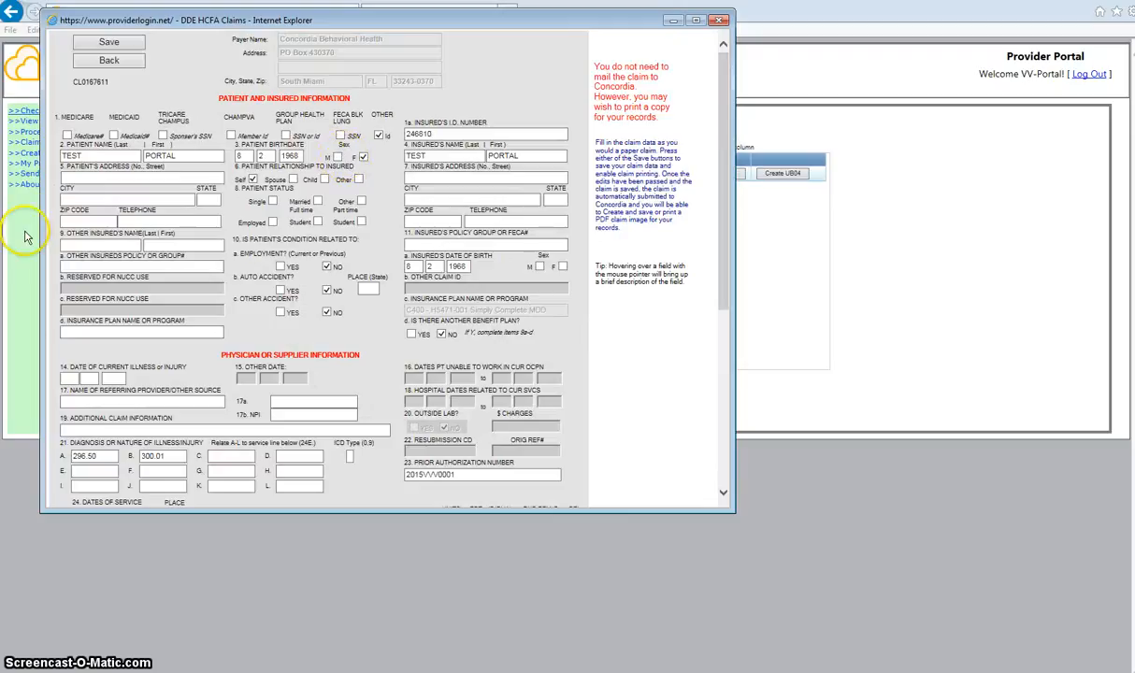
left_click(105, 178)
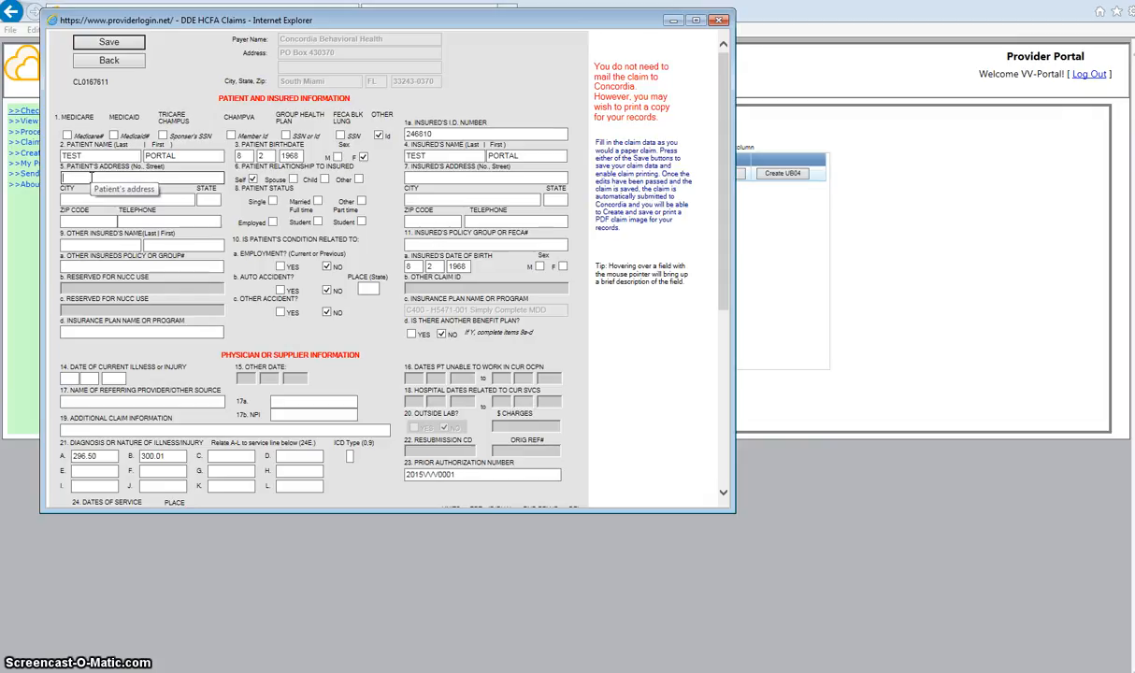
type("1")
key("BackSpace")
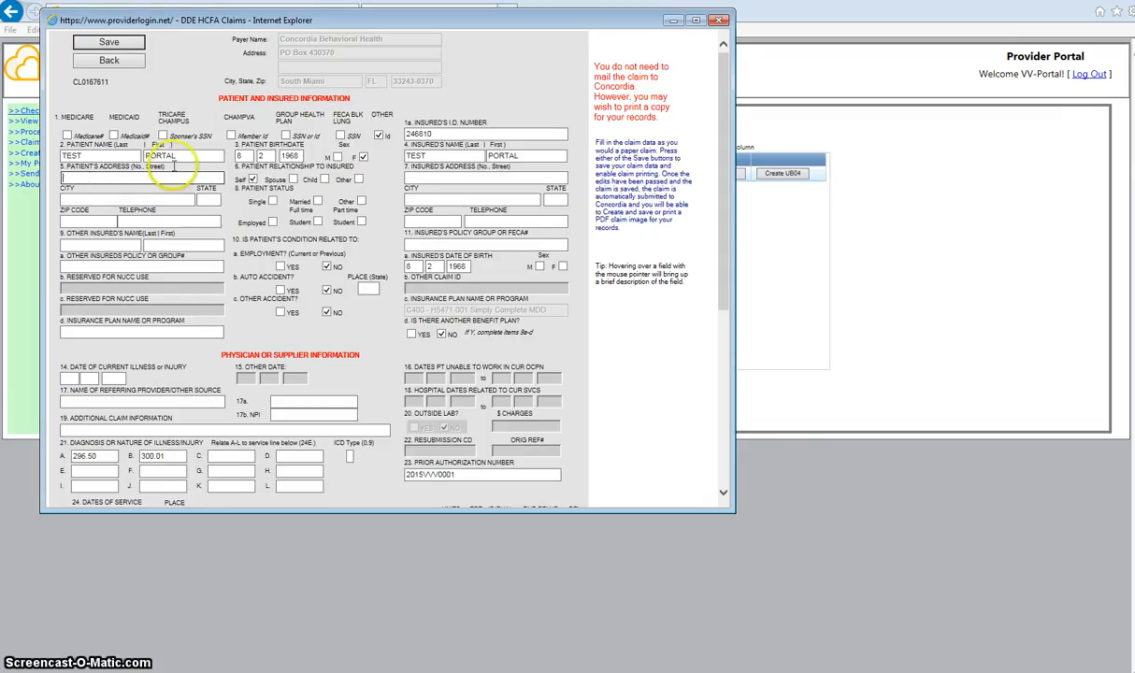
Fill in the insured's street address, city, state/ZIP and telephone number.
left_click(412, 176)
type("123")
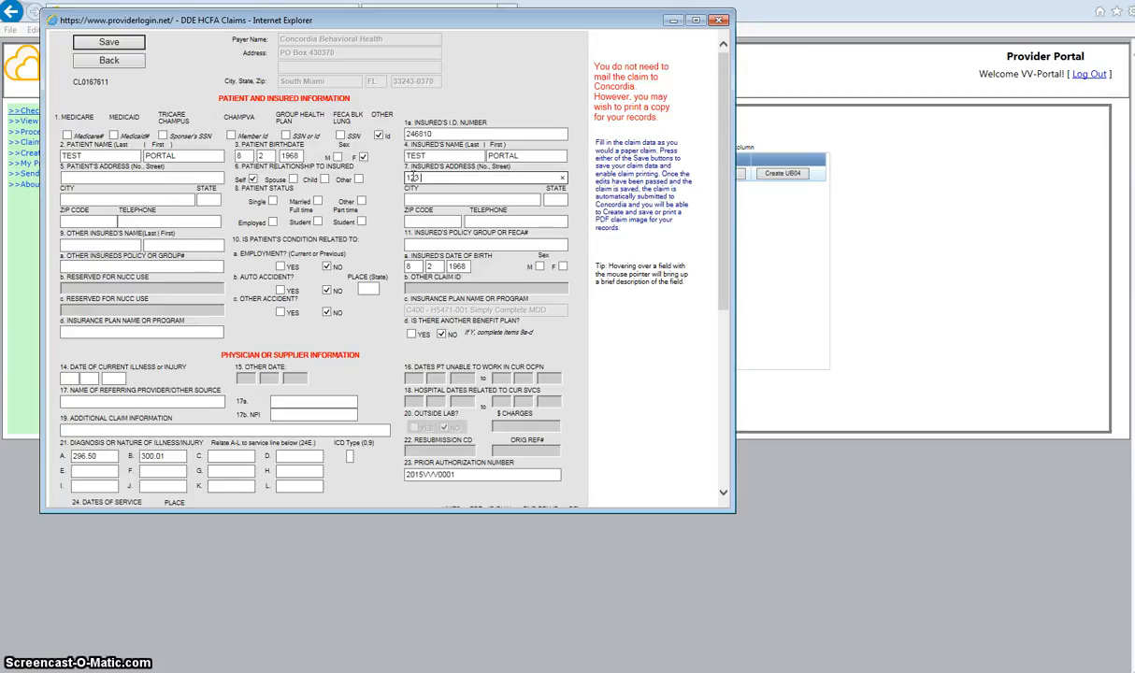
type(" MIM")
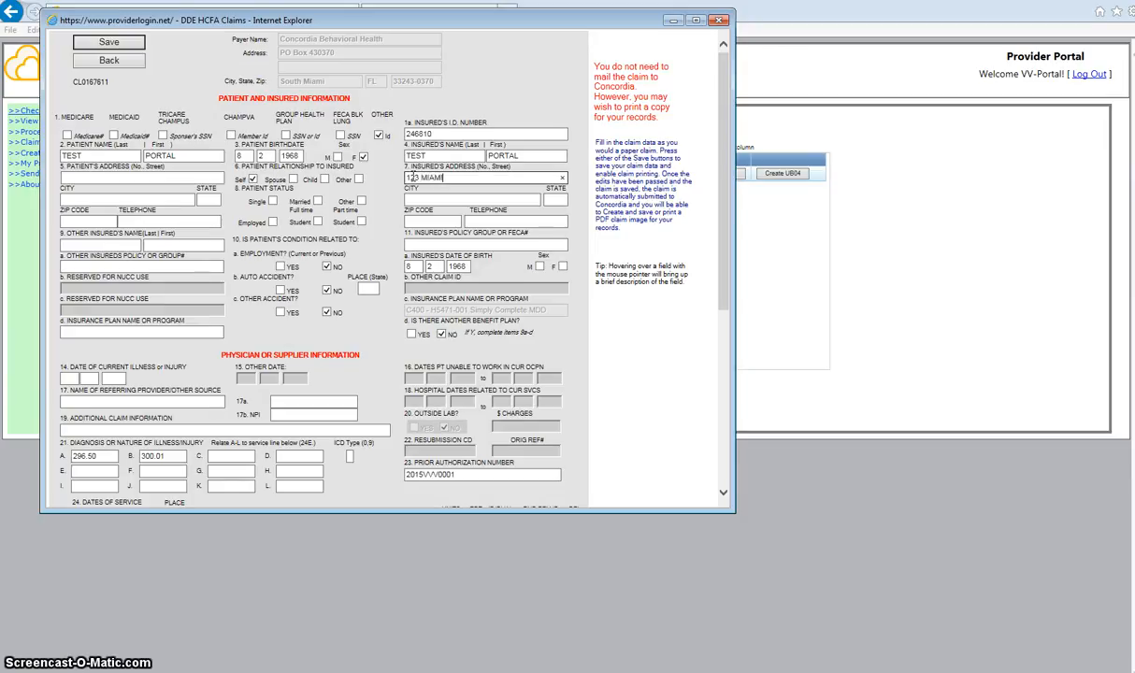
key("Tab")
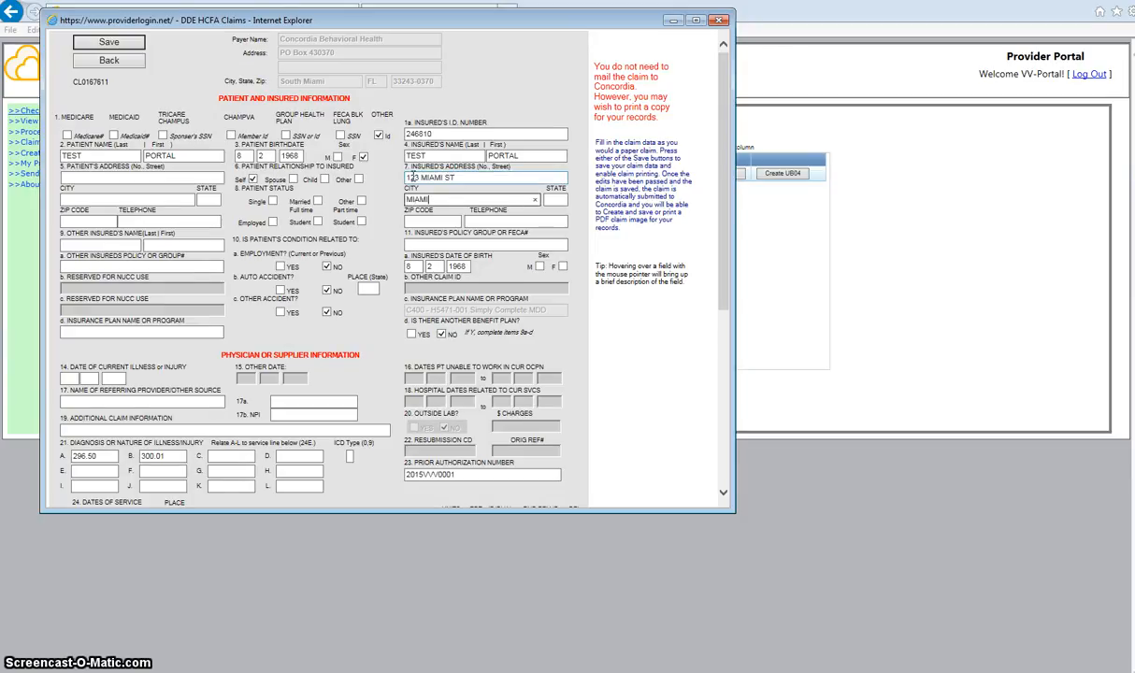
type("MIAMI")
key("Tab")
type("331")
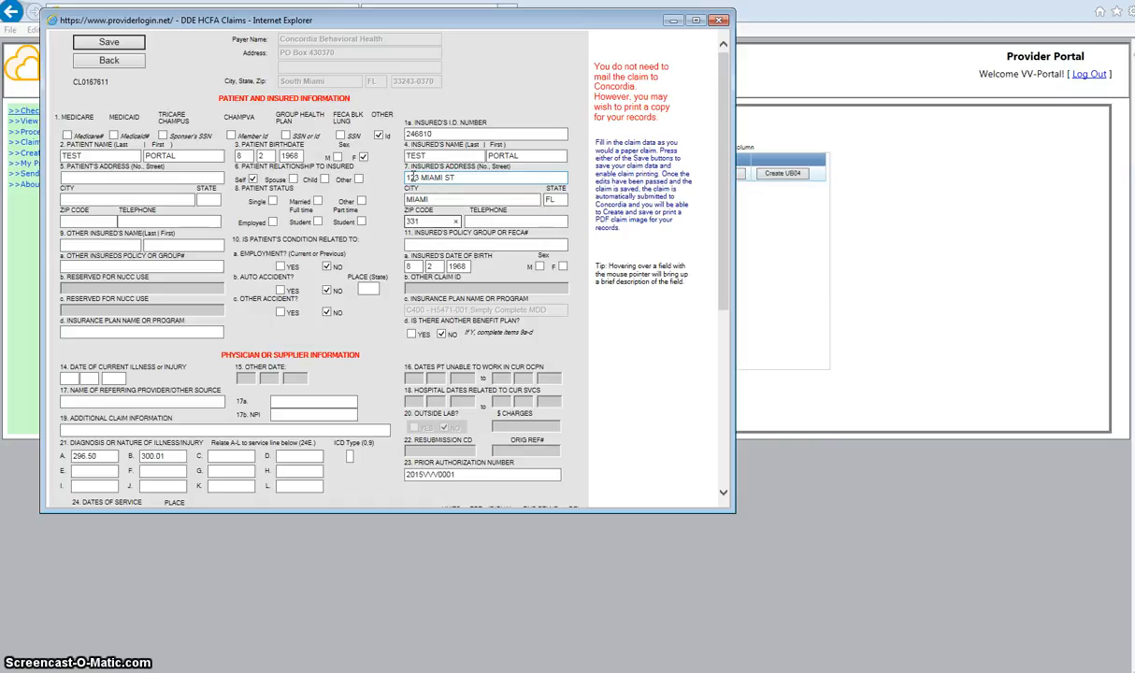
key("Tab")
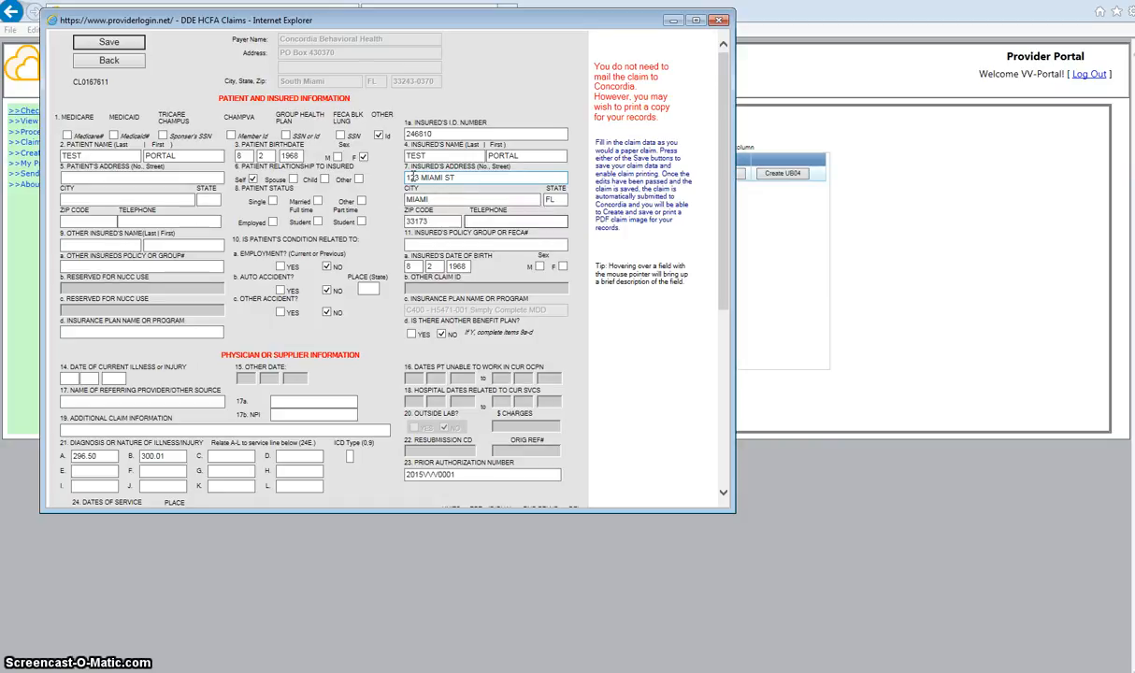
type("305111111")
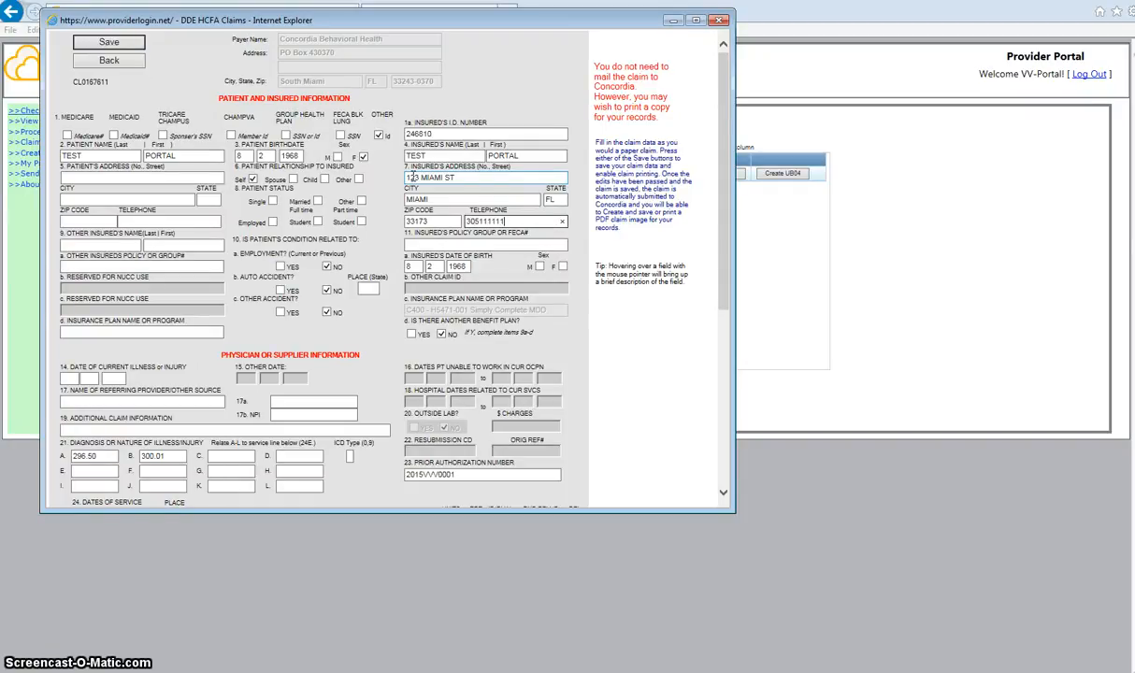
key("Tab")
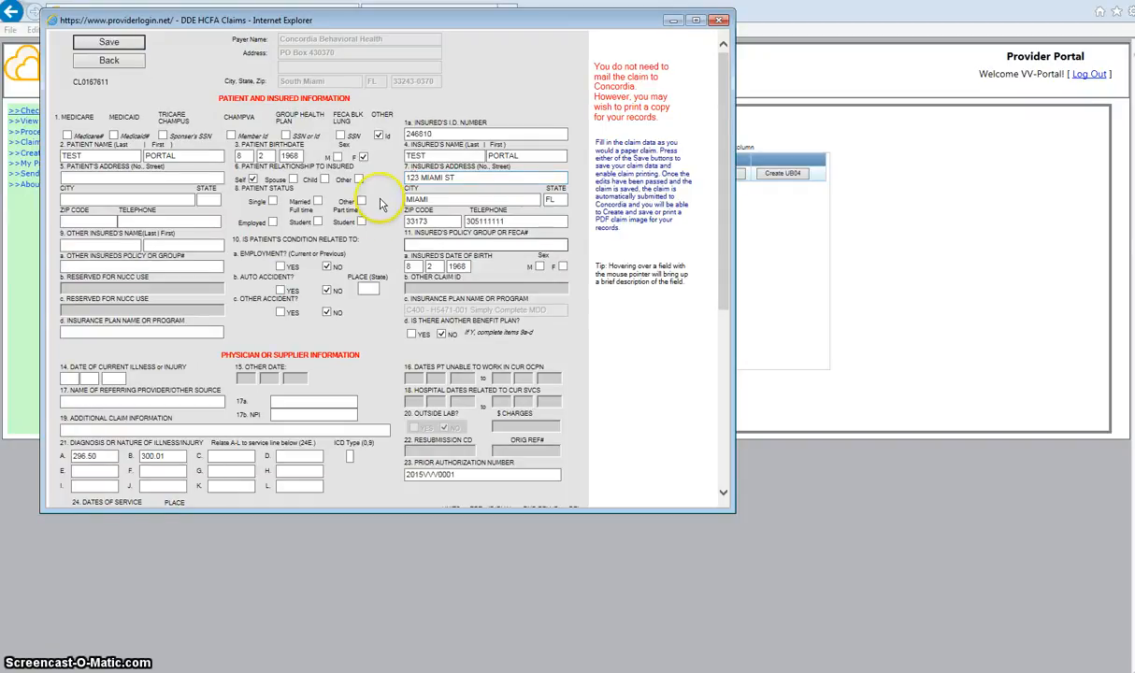
scroll(721, 464, "down", 4)
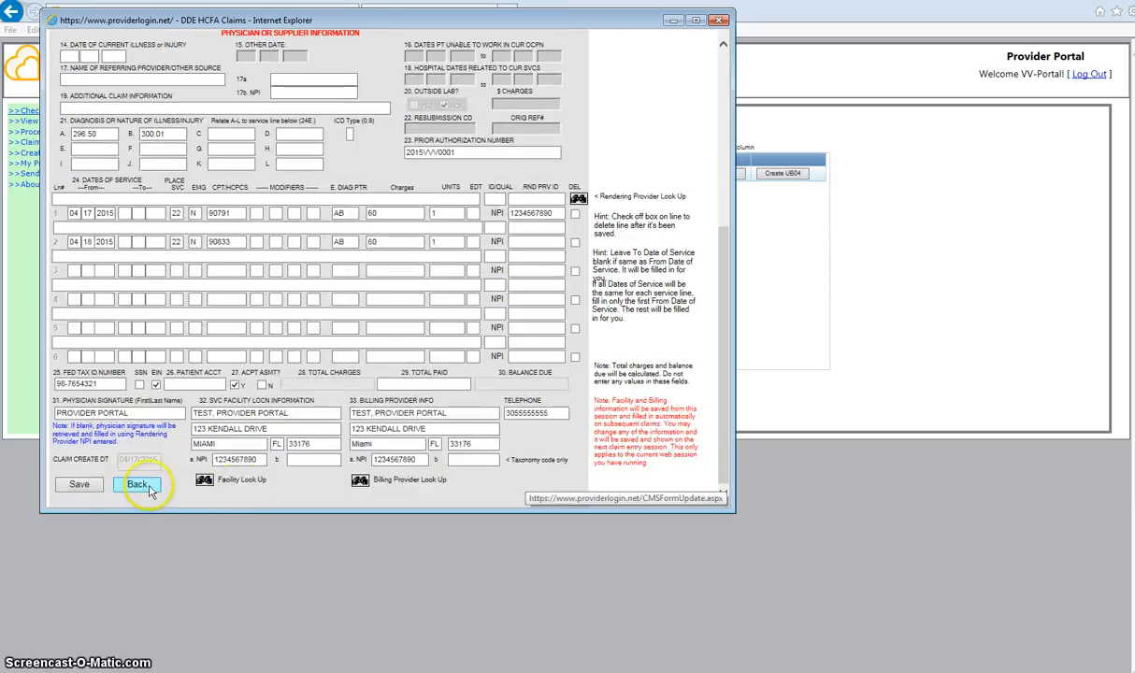
left_click(80, 484)
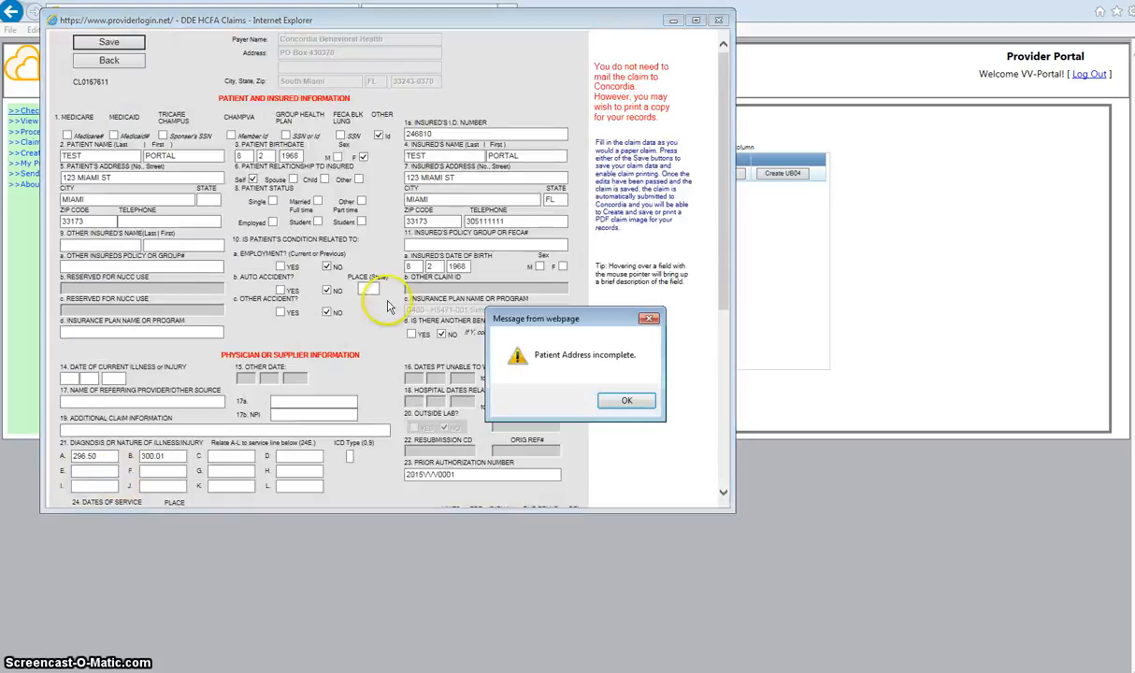
left_click(626, 402)
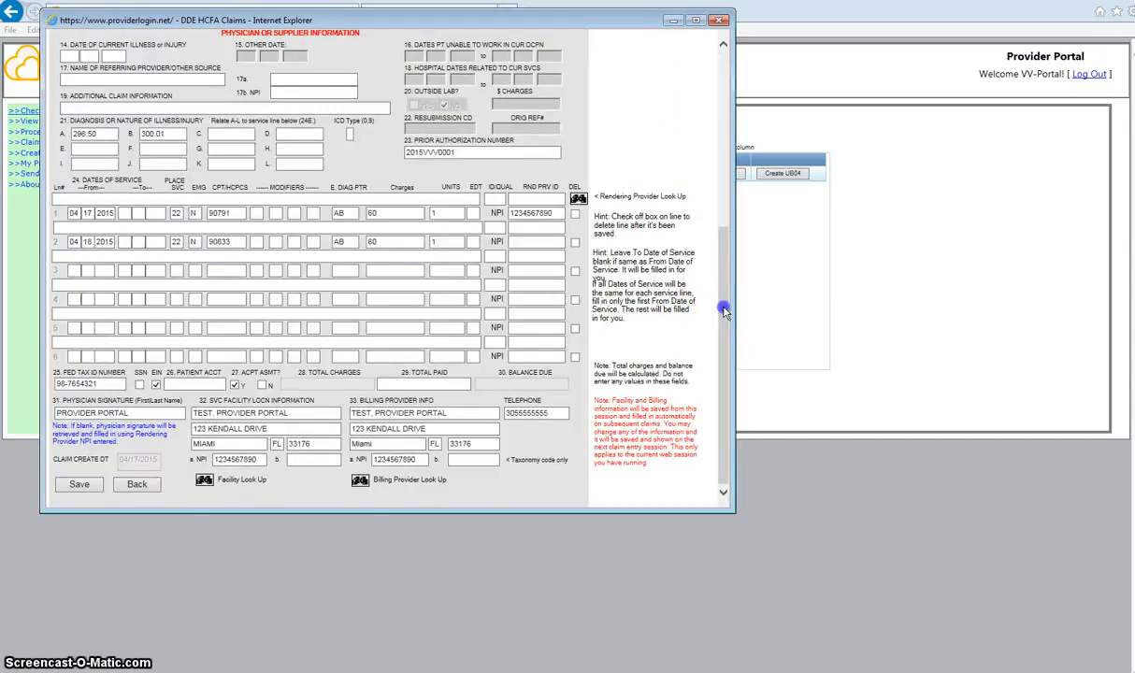
left_click_drag(723, 309, 686, 83)
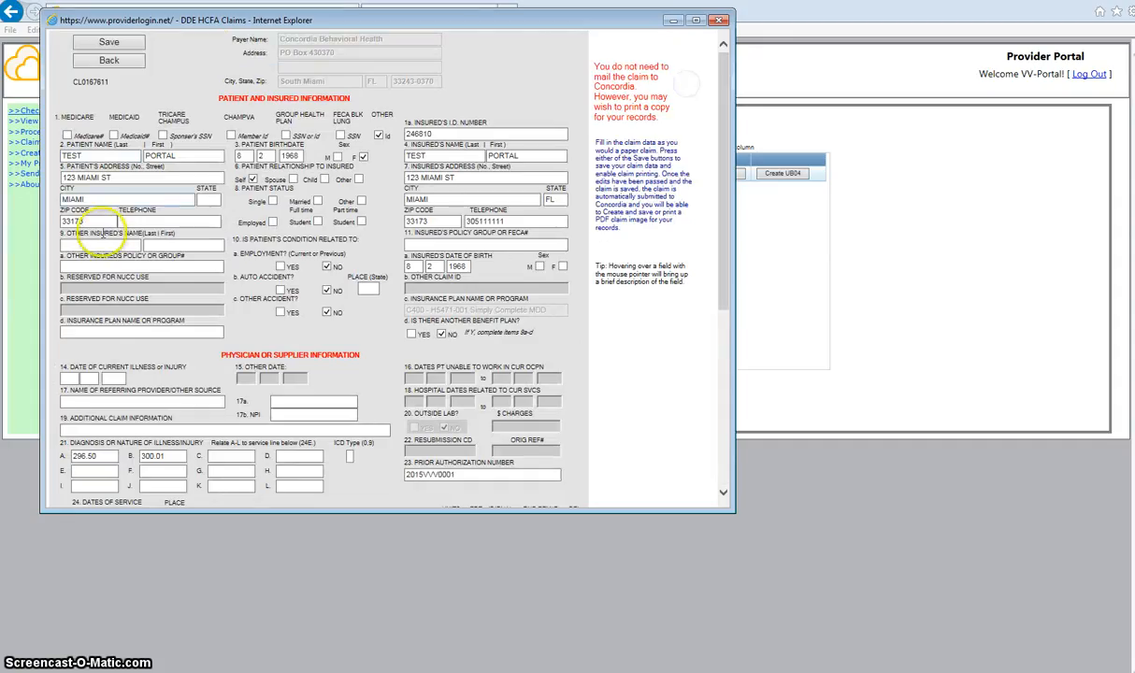
left_click(127, 177)
left_click(136, 222)
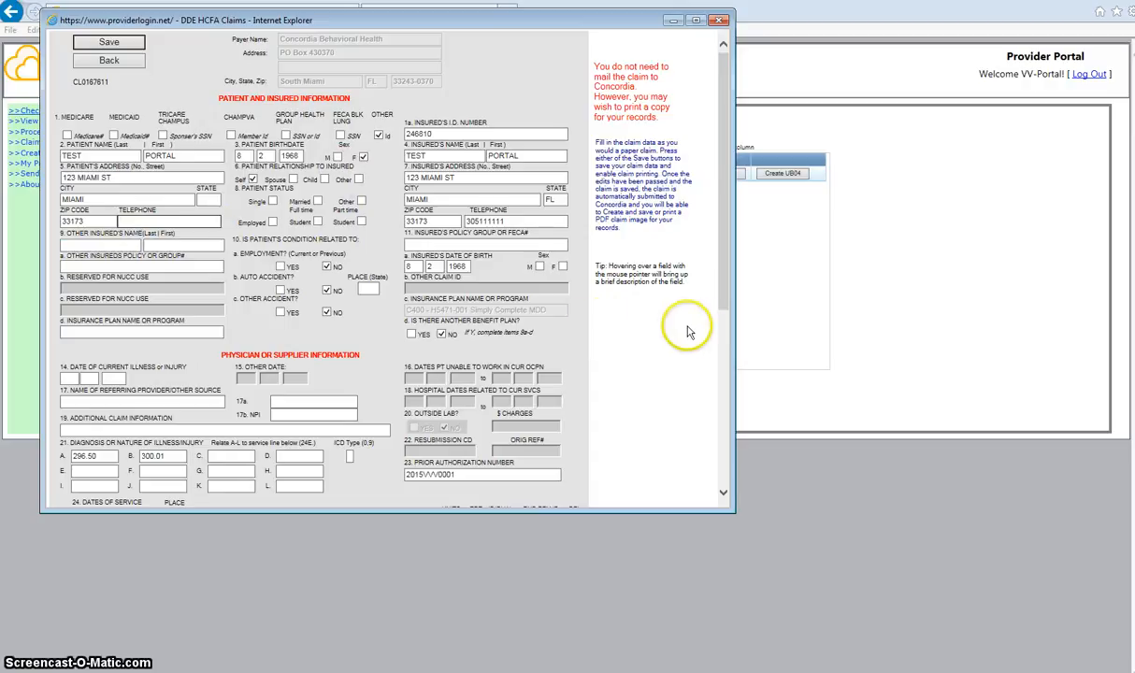
left_click_drag(725, 297, 738, 467)
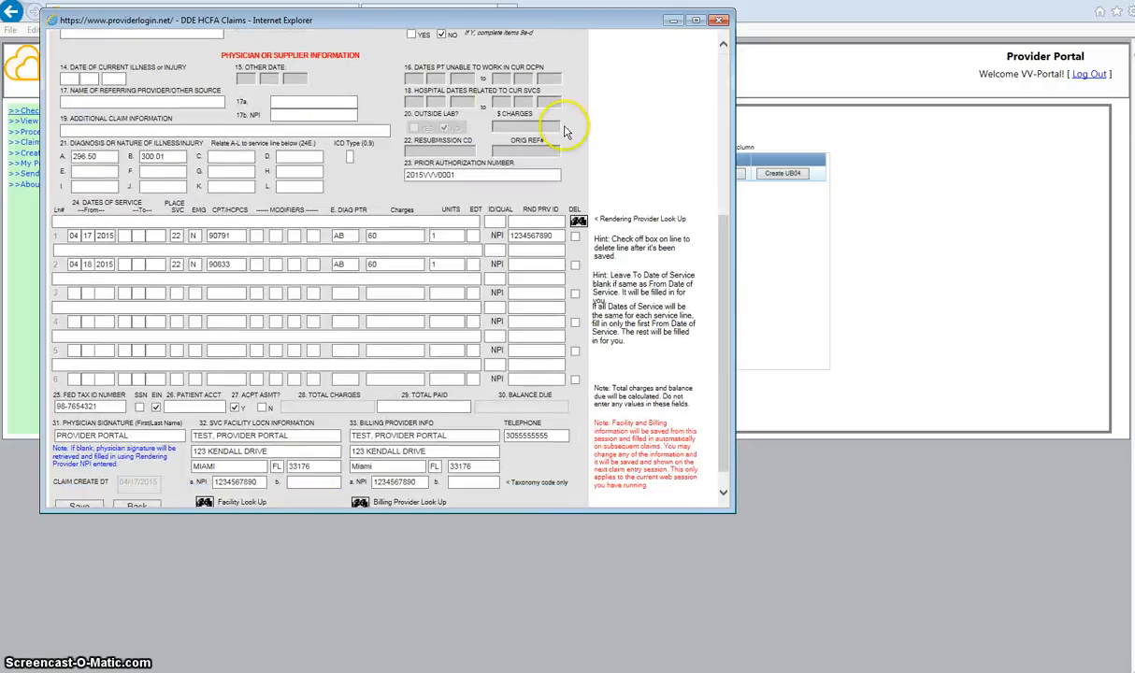
scroll(529, 139, "up", 2)
scroll(519, 241, "down", 2)
scroll(519, 241, "down", 2)
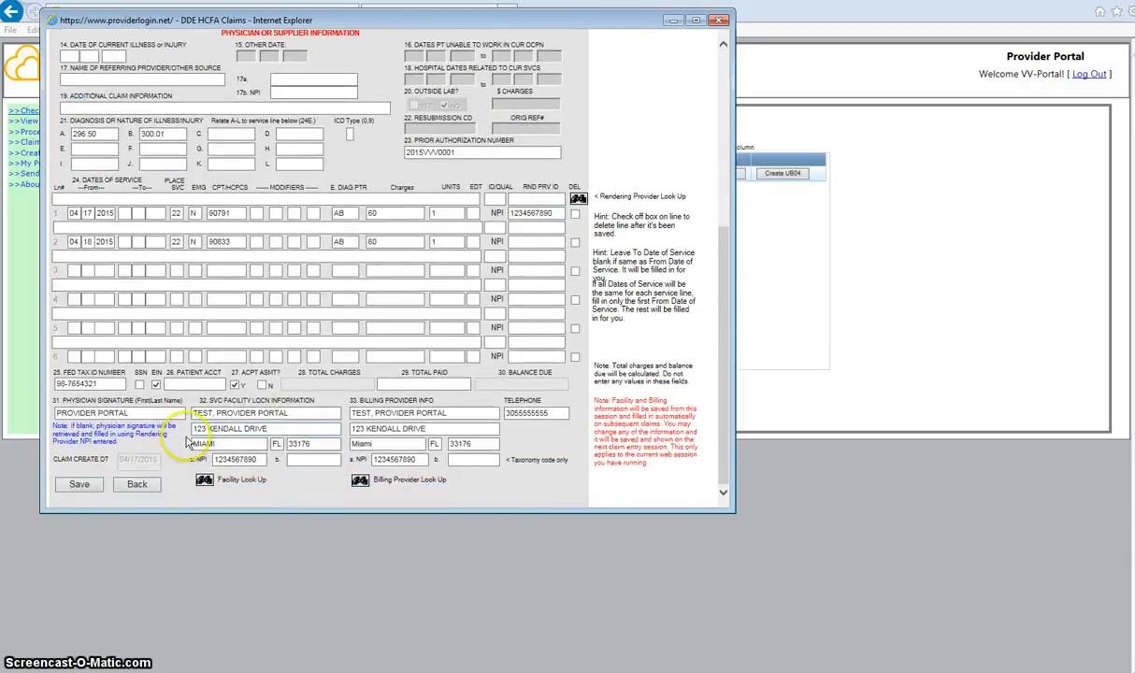
left_click(77, 463)
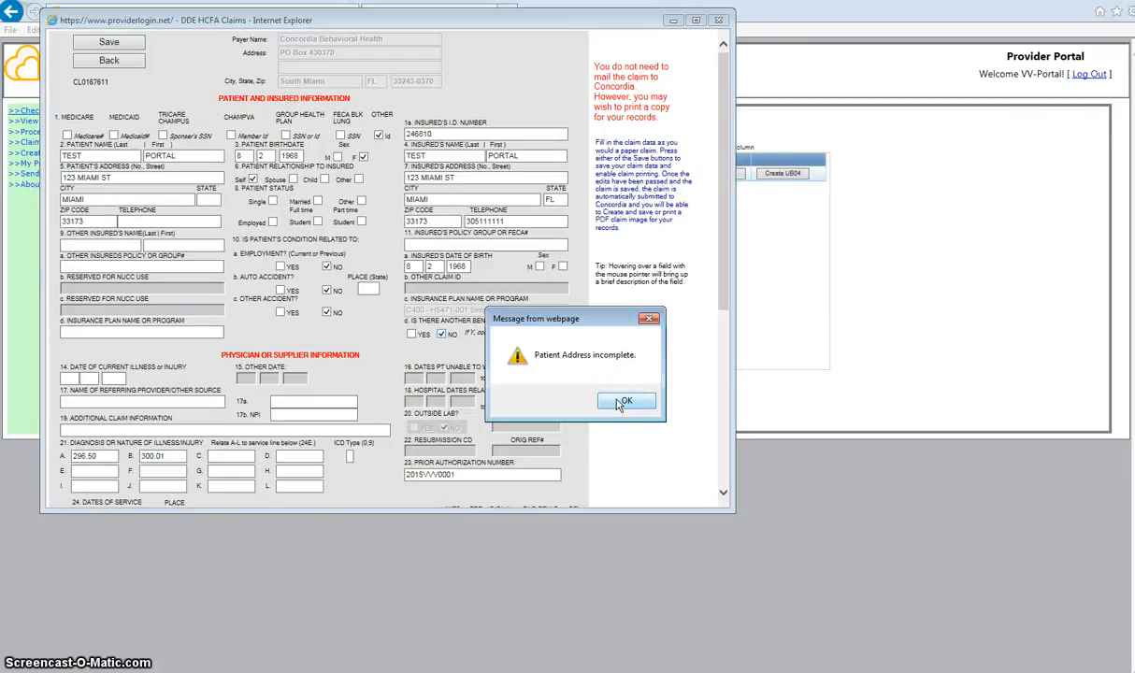
left_click(618, 403)
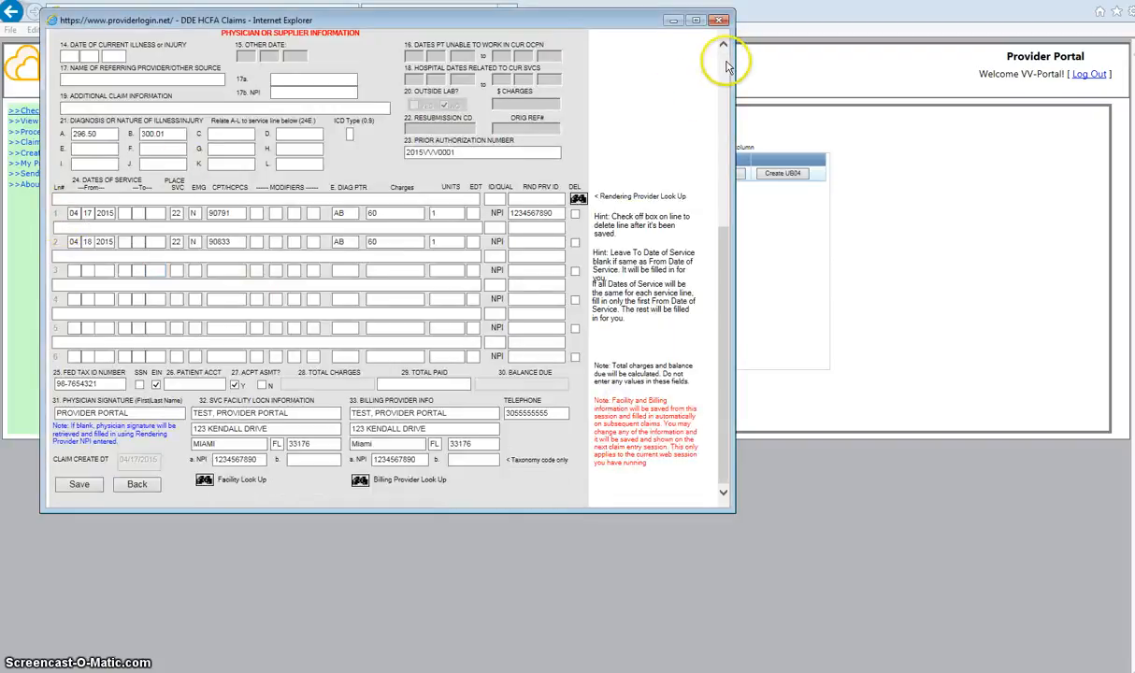
Add the patient's telephone number and set the patient's state to FL.
left_click(724, 61)
left_click(146, 220)
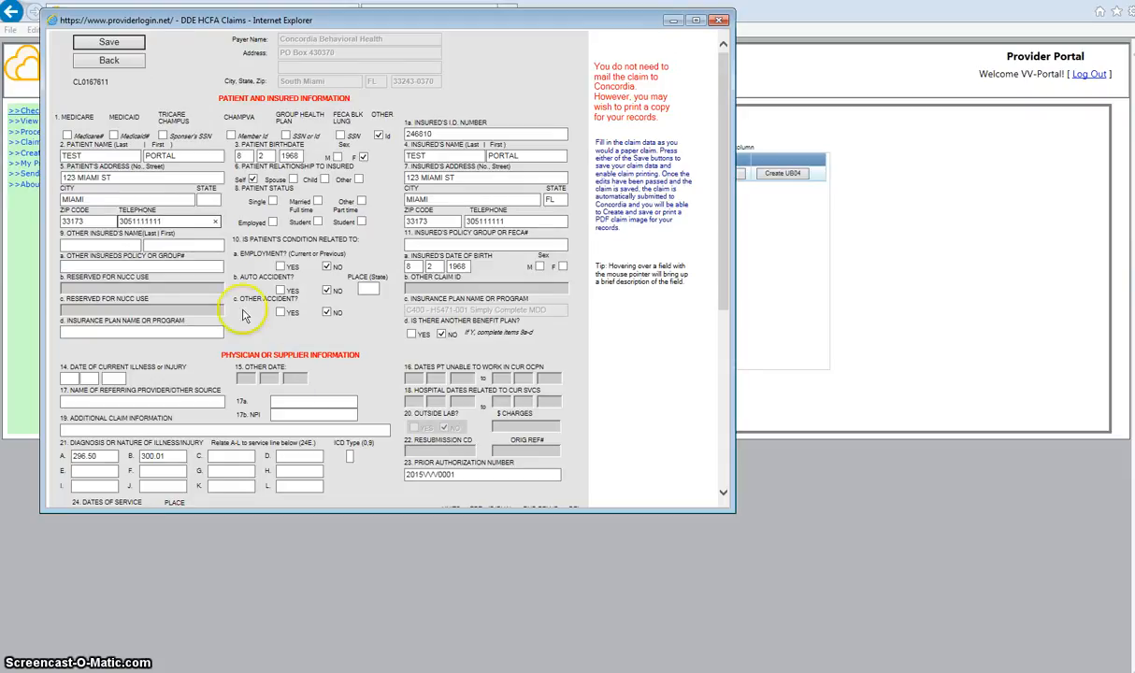
left_click(206, 199)
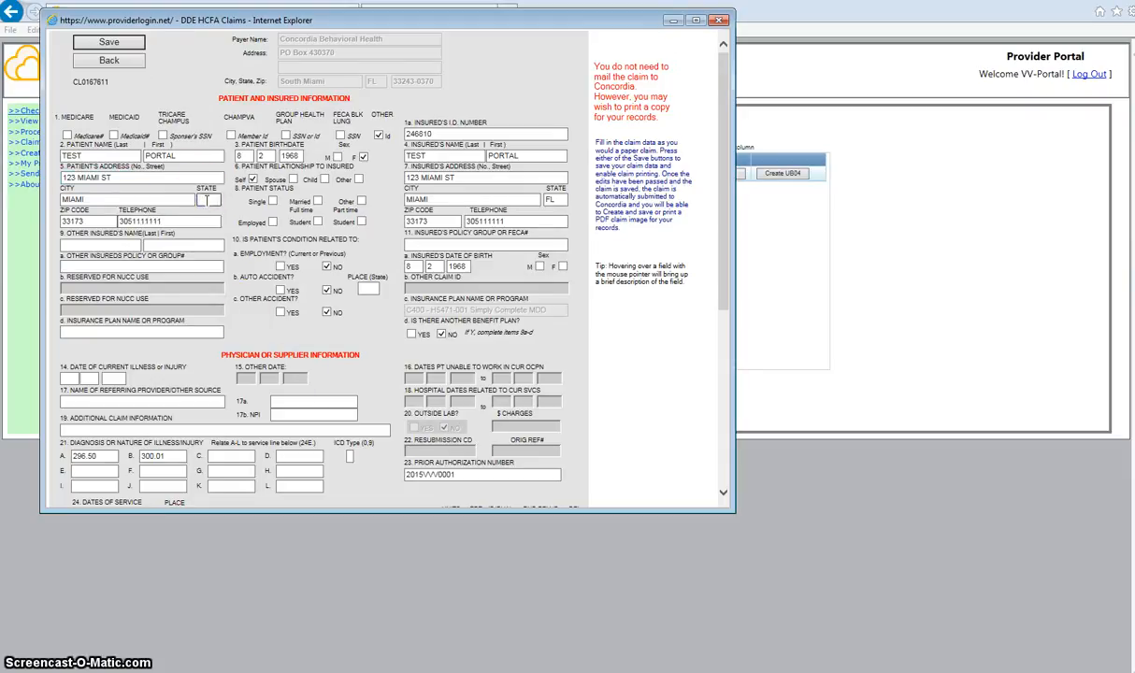
scroll(286, 283, "down", 5)
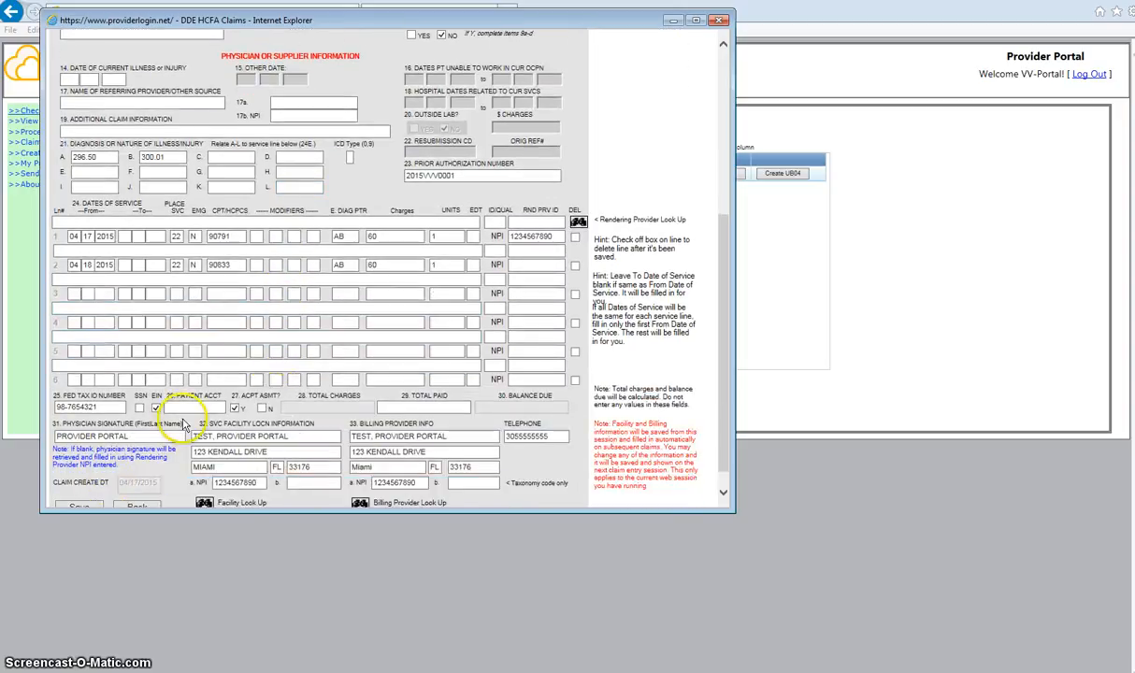
Save the claim and dismiss the future date-of-service warning.
left_click(92, 485)
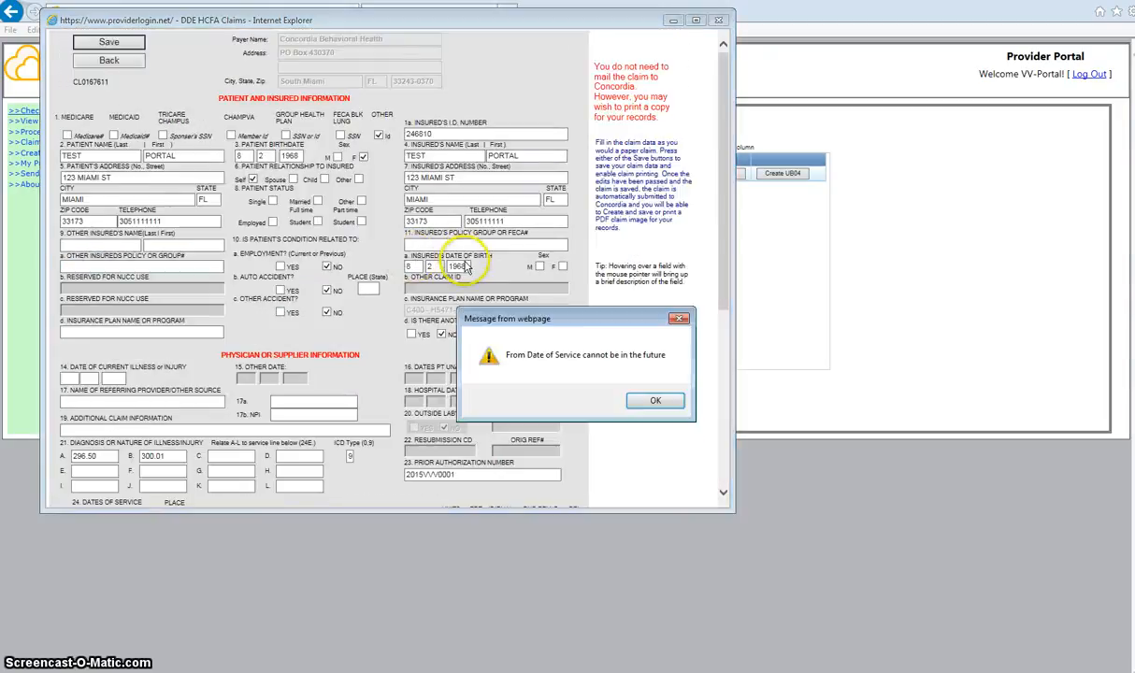
left_click(655, 402)
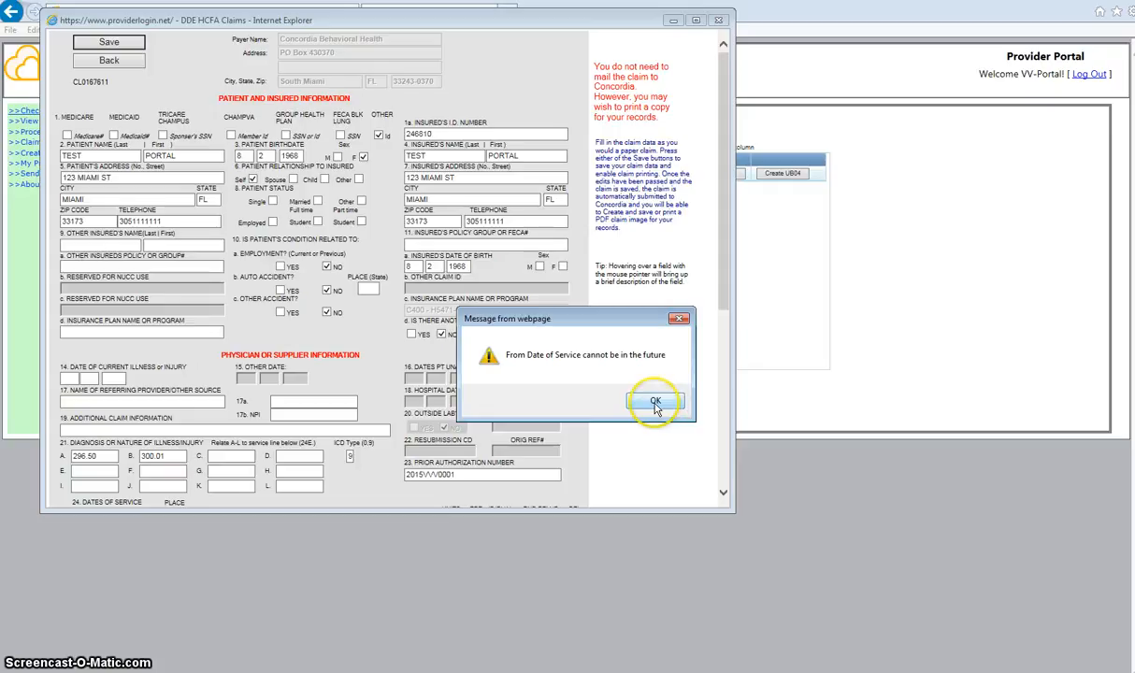
left_click(654, 404)
left_click(724, 318)
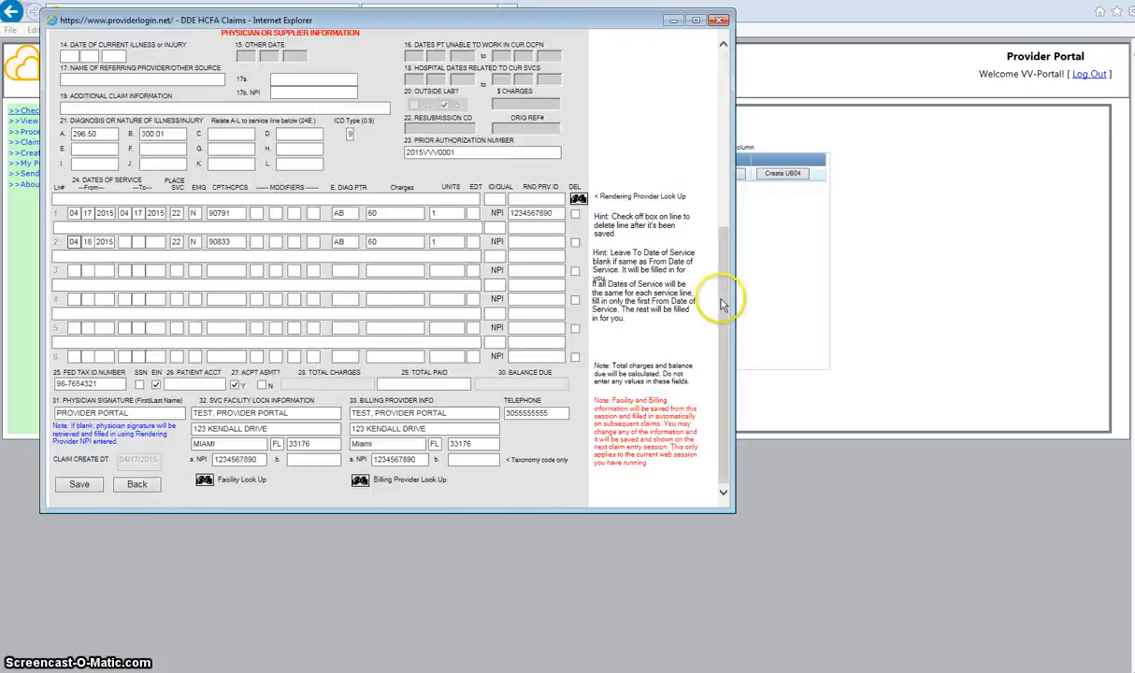
Change line 2's From date to 04/17/2015 and save the claim.
left_click_drag(86, 243, 93, 243)
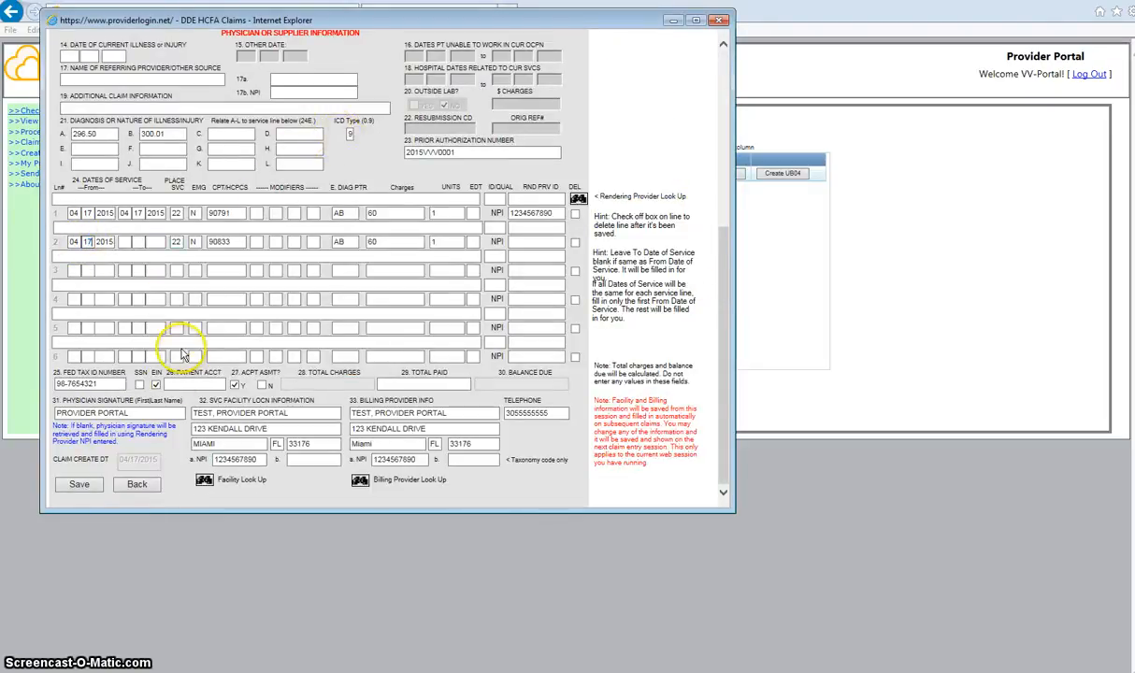
left_click(79, 483)
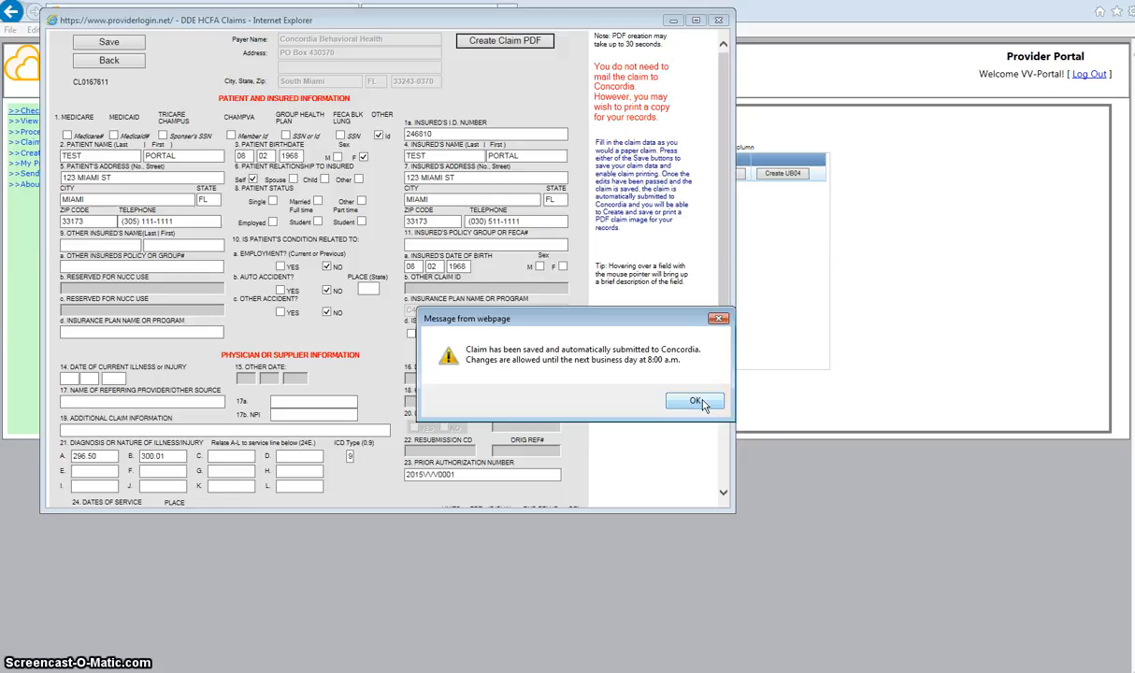
Acknowledge the saved-and-submitted message and request the claim's PDF with Create Claim PDF.
left_click(695, 400)
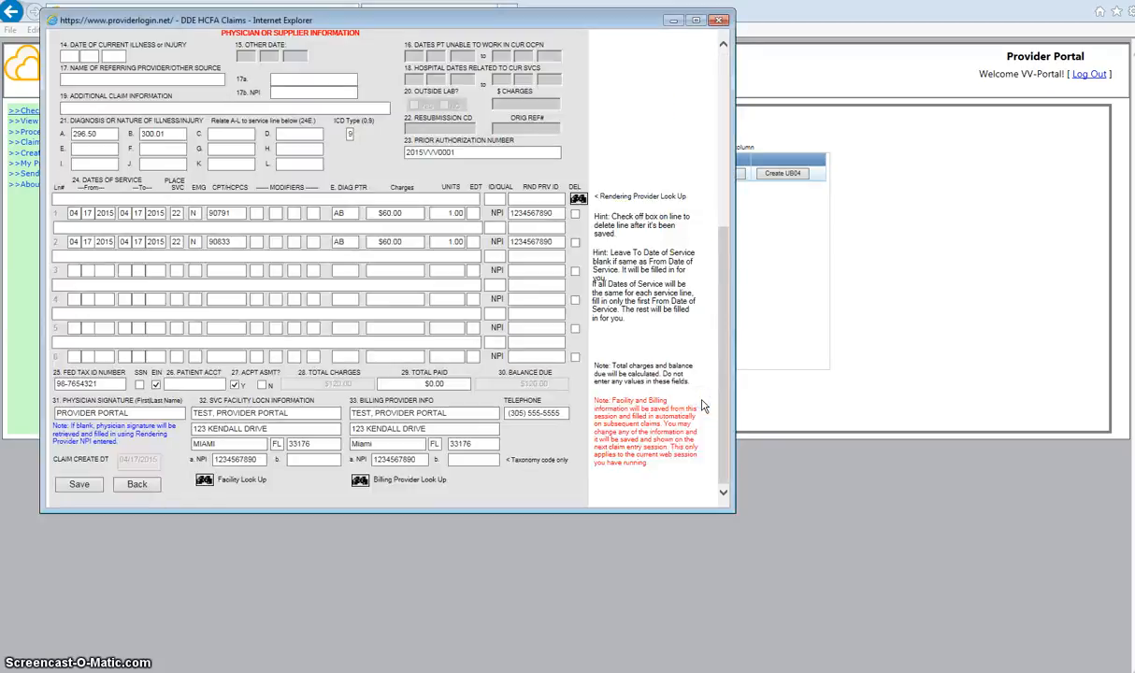
left_click_drag(730, 268, 733, 86)
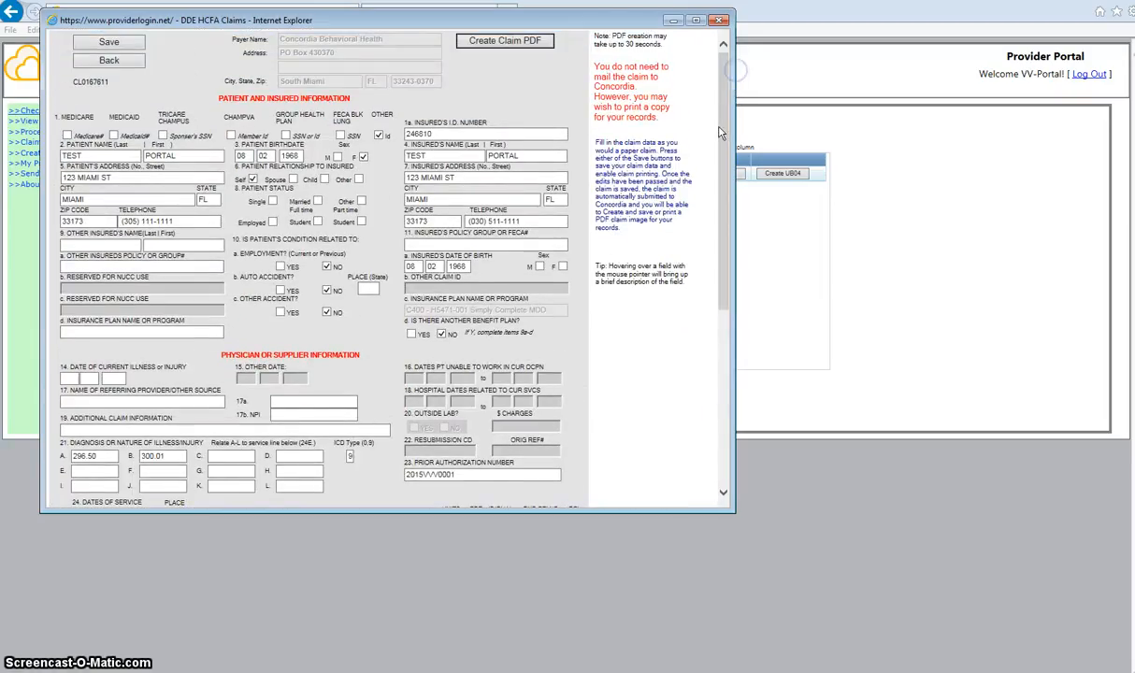
left_click(505, 42)
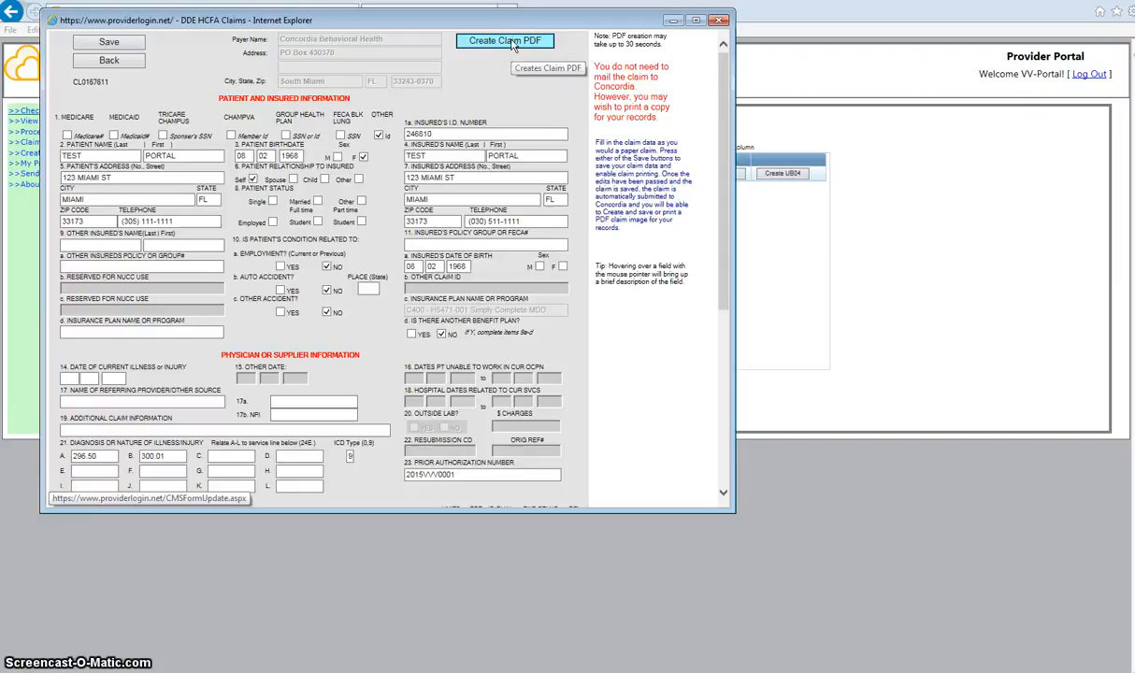
left_click(511, 45)
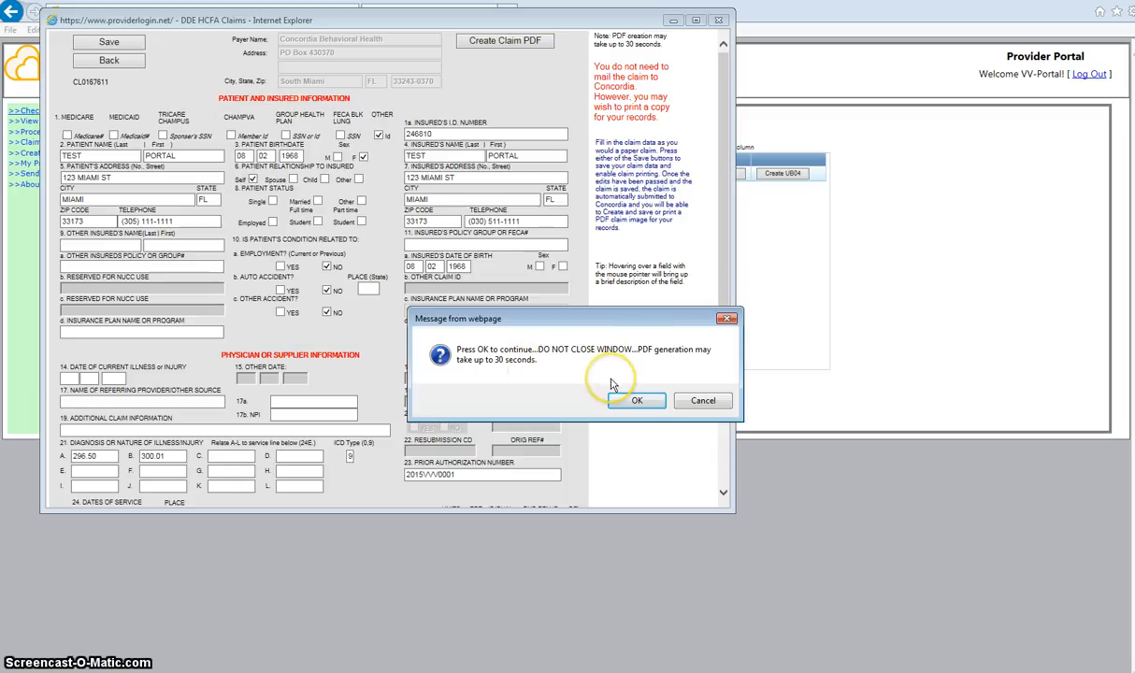
Confirm PDF generation, save the downloaded HCFA claim PDF and open it in Adobe Reader.
left_click(623, 409)
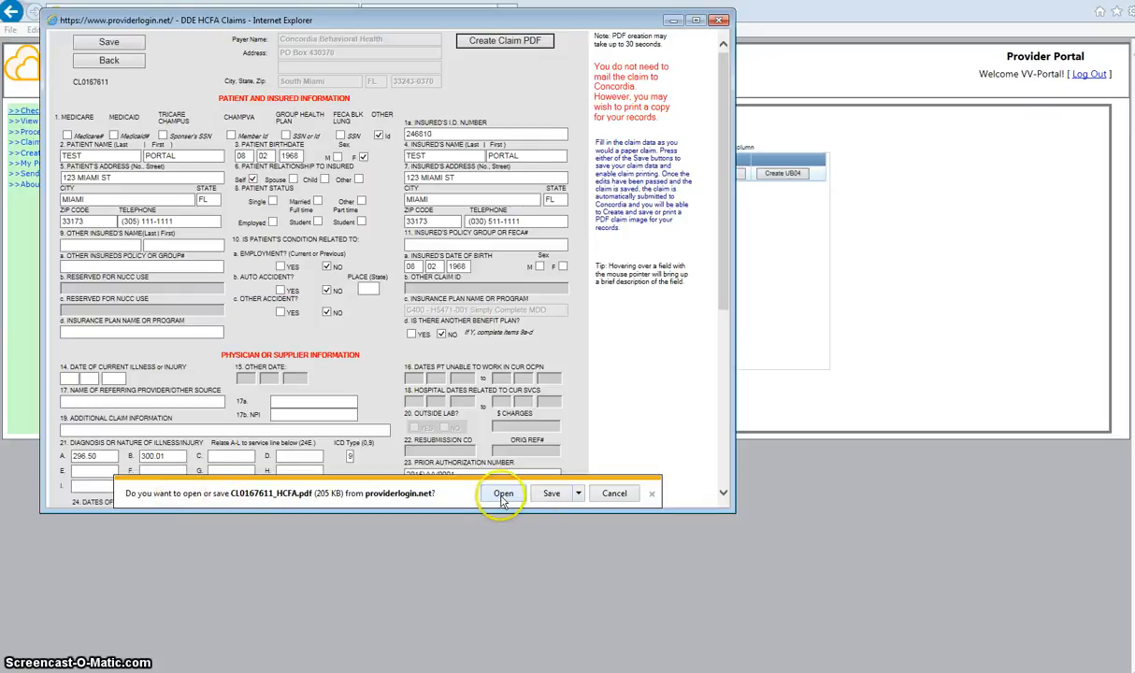
left_click(547, 495)
left_click(584, 495)
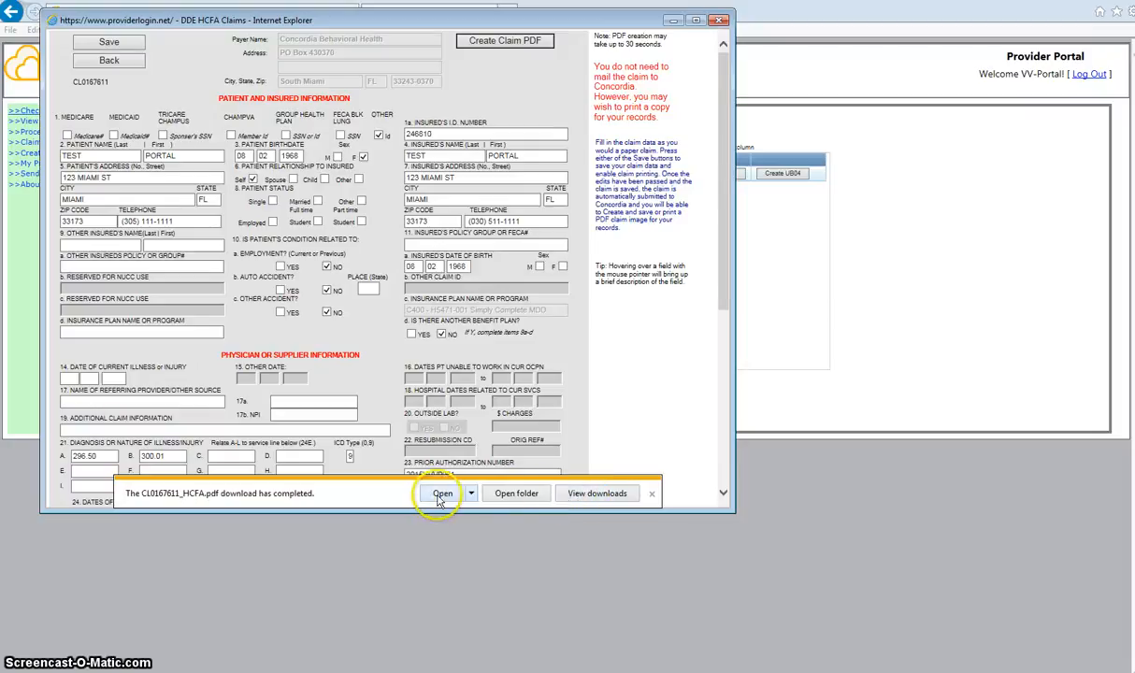
left_click(441, 495)
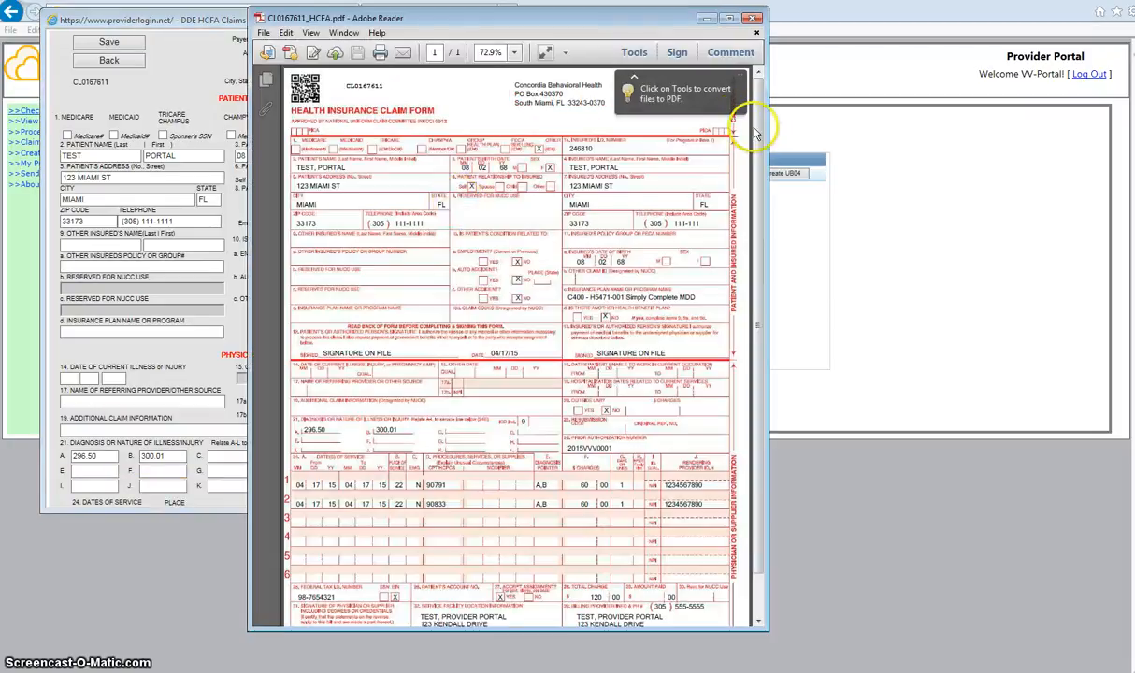
Scroll through the CMS-1500 claim PDF in Adobe Reader, then close Reader.
left_click_drag(756, 134, 764, 241)
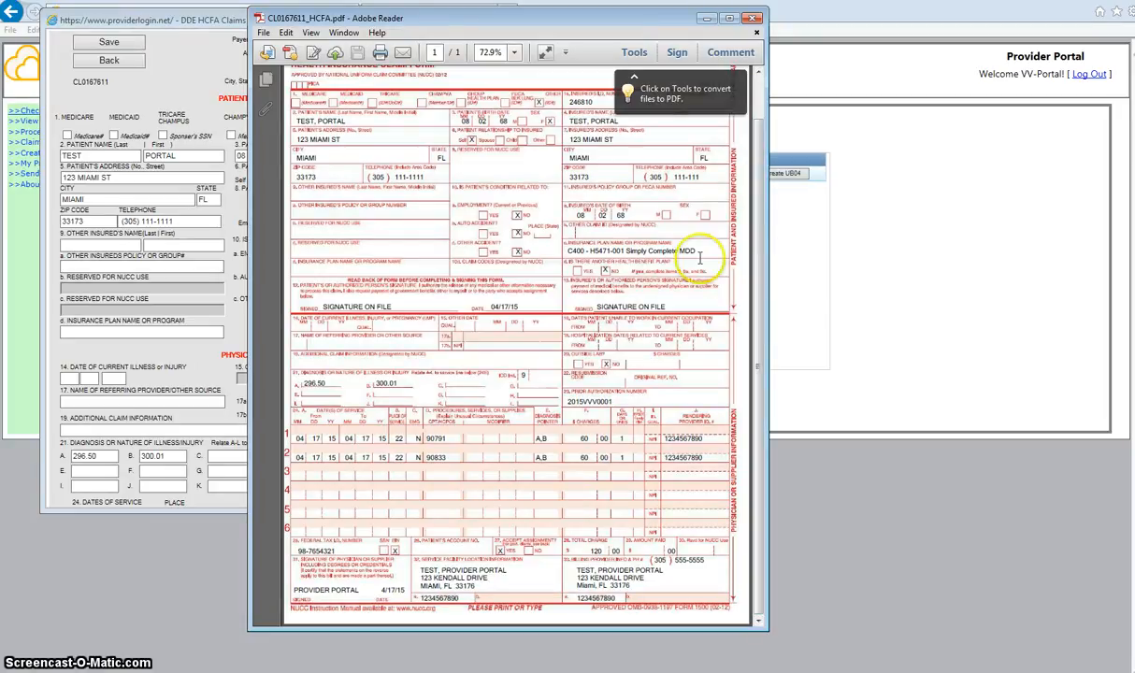
left_click_drag(760, 337, 757, 345)
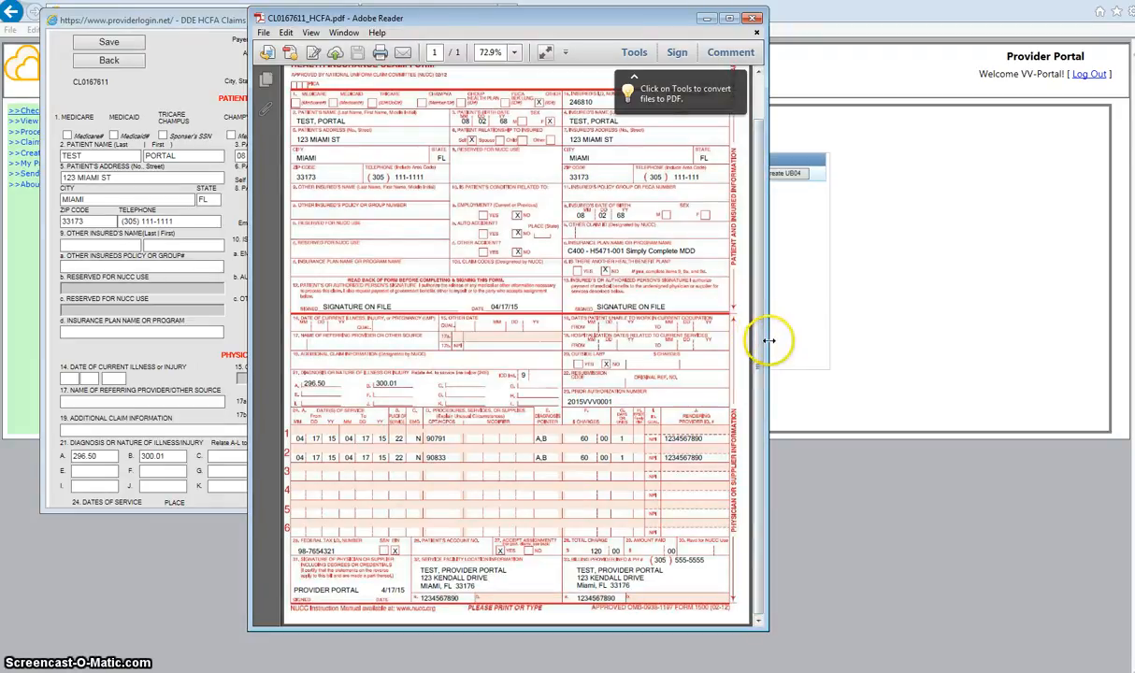
left_click_drag(759, 355, 772, 297)
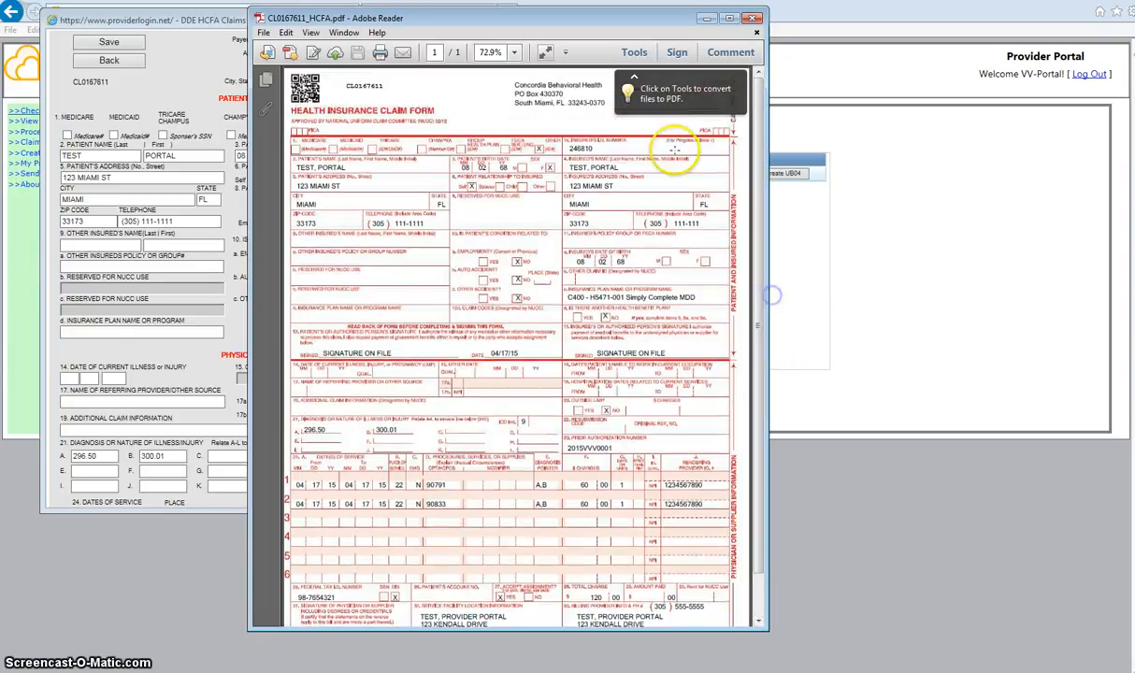
left_click(753, 19)
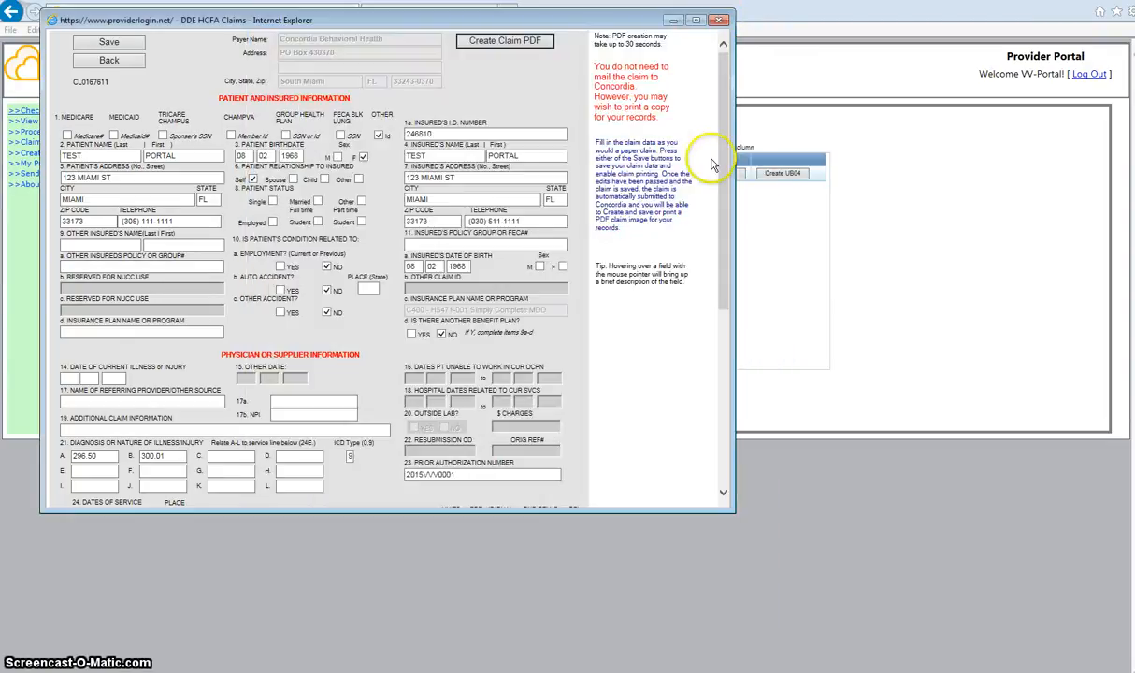
Close the claim form window and rerun the member search for the test patient.
left_click(727, 335)
left_click_drag(727, 336, 727, 166)
mouse_move(729, 62)
left_mouse_down()
mouse_move(726, 47)
mouse_move(723, 67)
left_mouse_up()
left_click(718, 20)
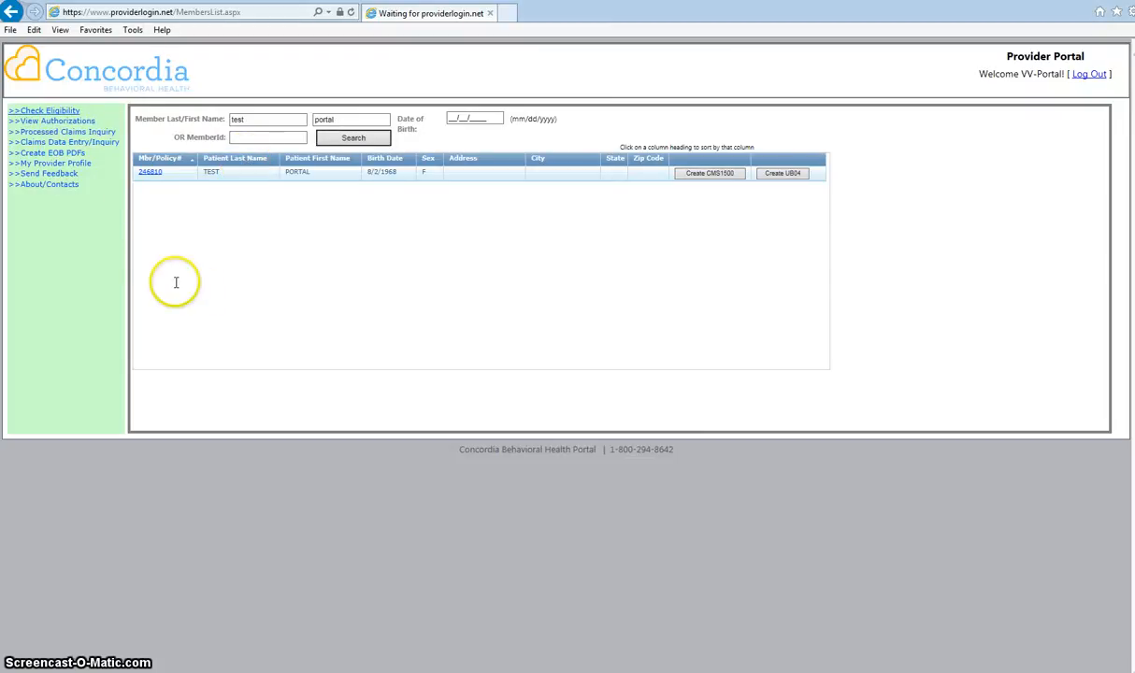
left_click(352, 138)
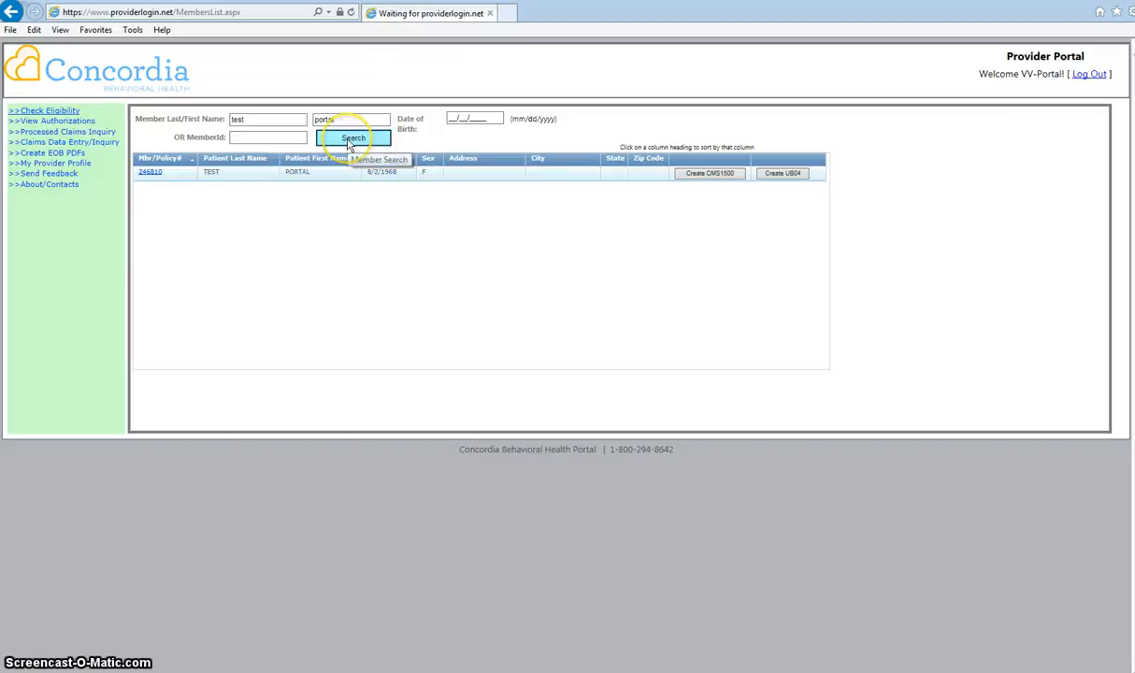